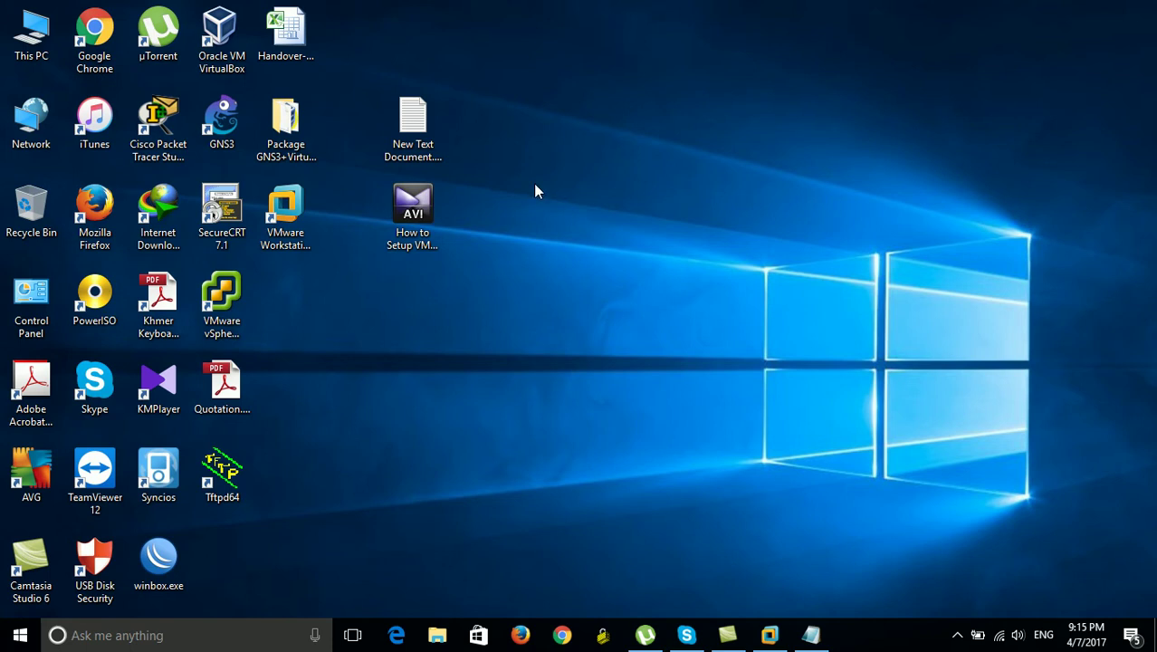
left_click(439, 209)
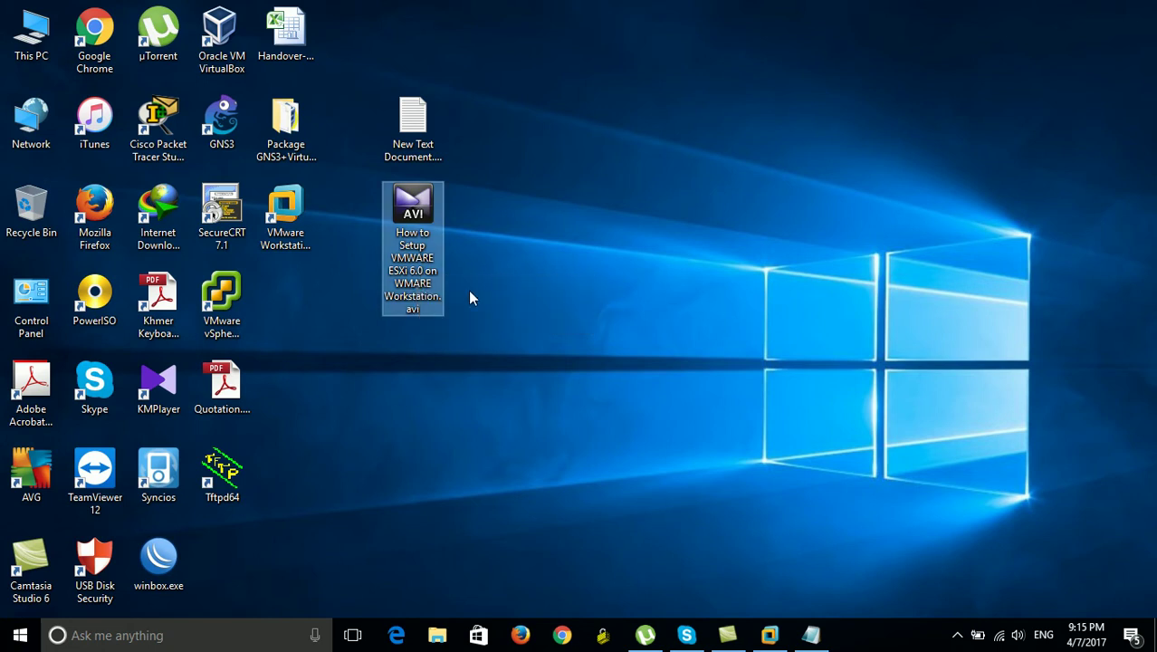
left_click(506, 246)
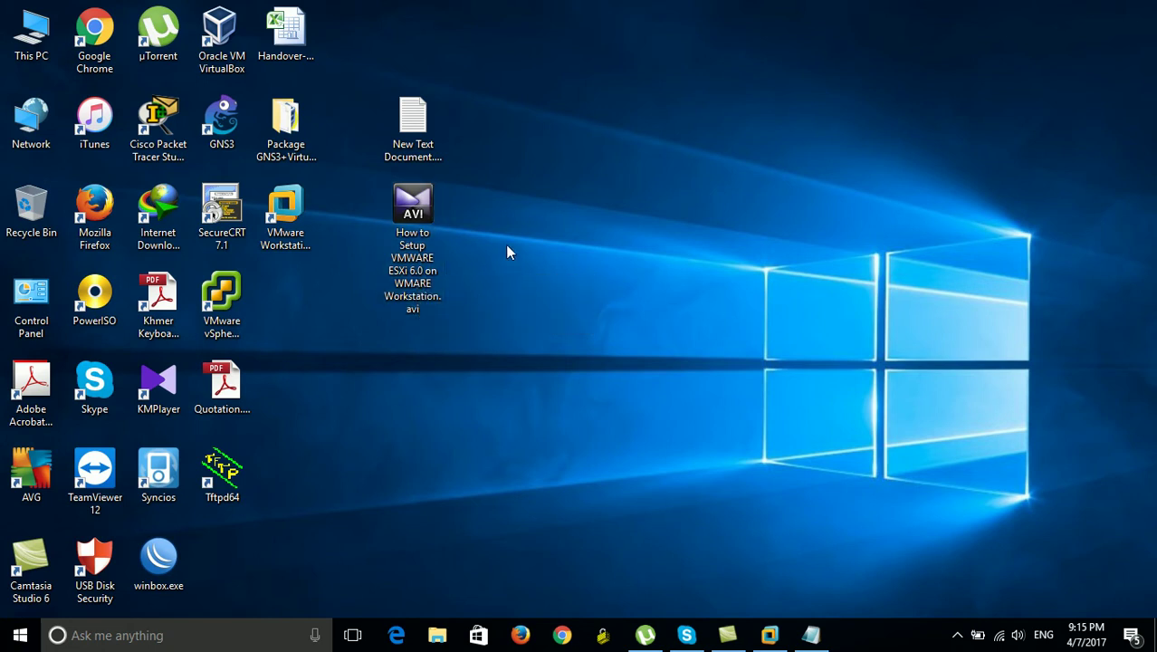
- Read the heading of the New Text Document note in Notepad and minimize the window
left_click(811, 634)
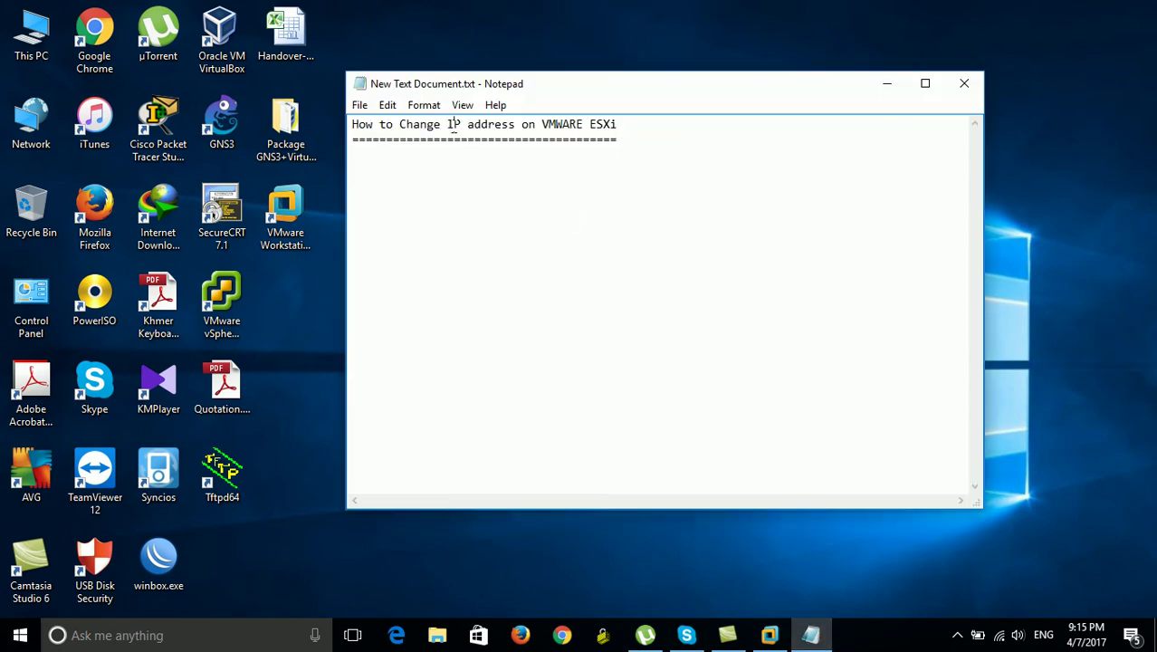
left_click(569, 139)
left_click(659, 134)
left_click(886, 83)
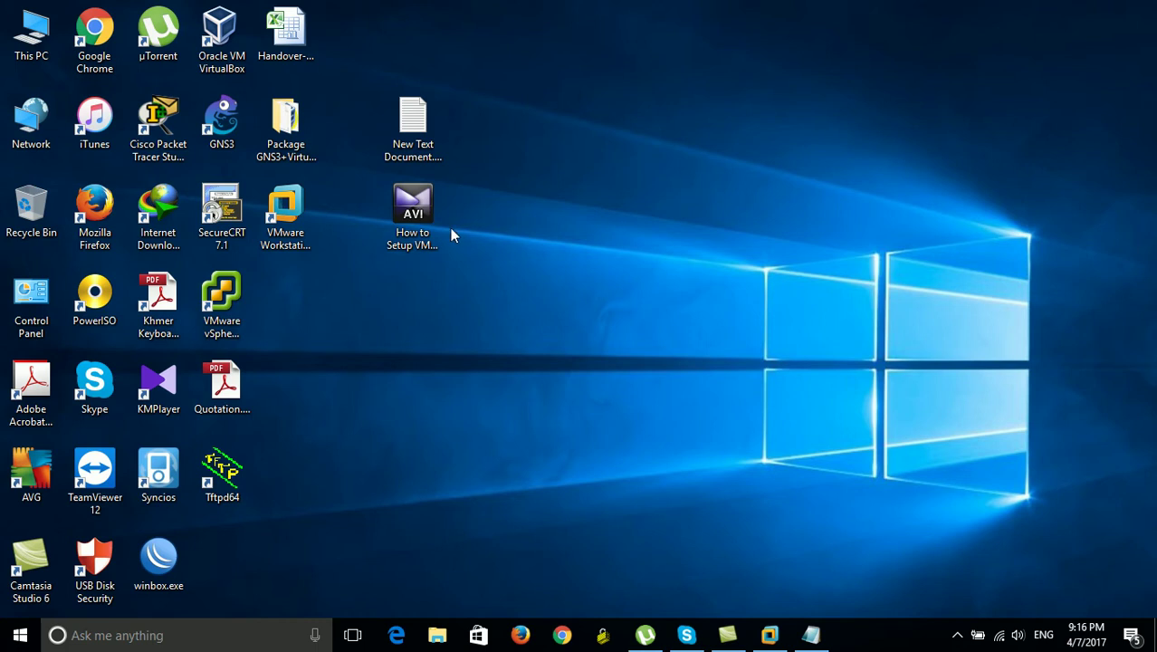
right_click(503, 200)
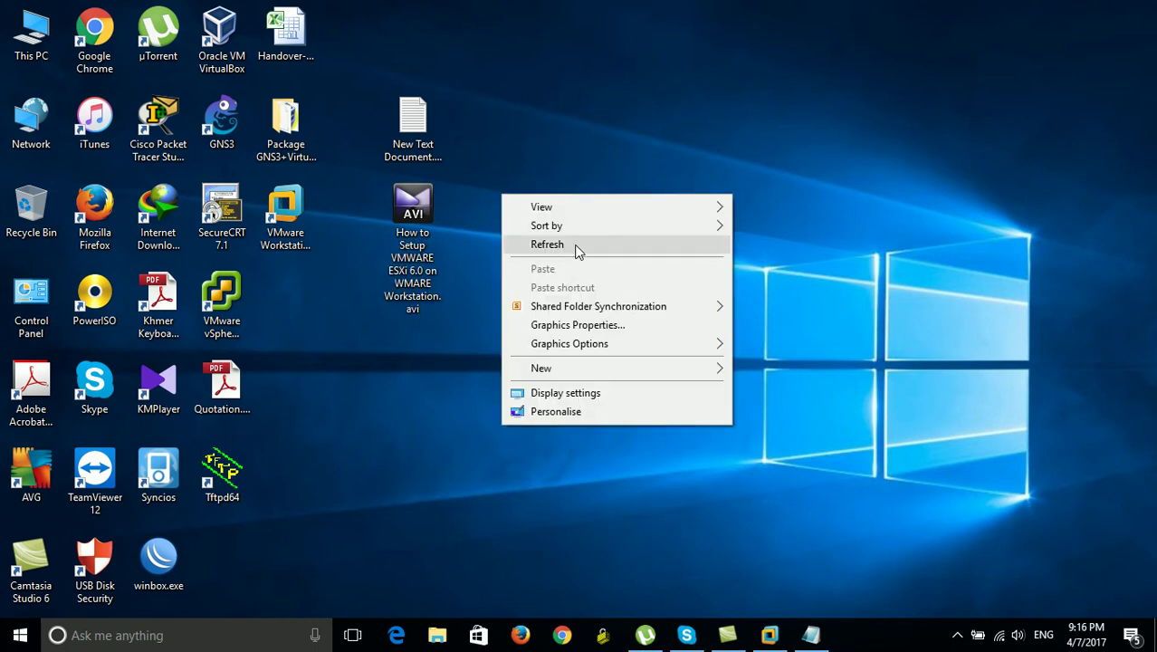
left_click(576, 247)
left_click(296, 233)
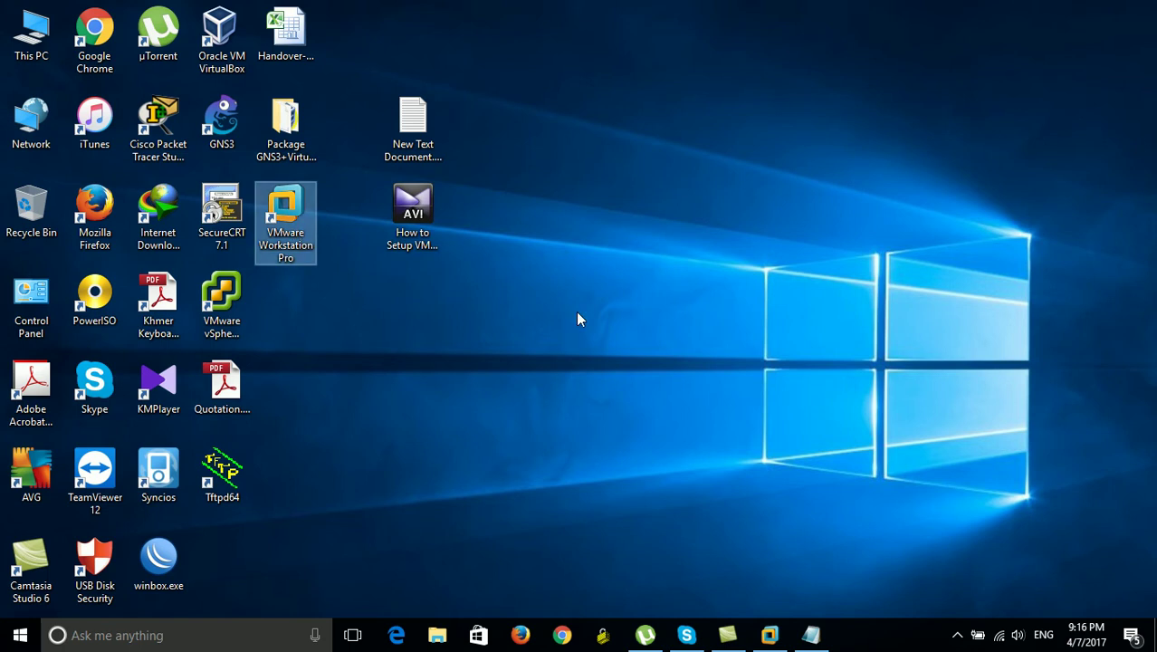
- Switch to VMware Workstation and power on the VMware ESXi 6 virtual machine
left_click(770, 635)
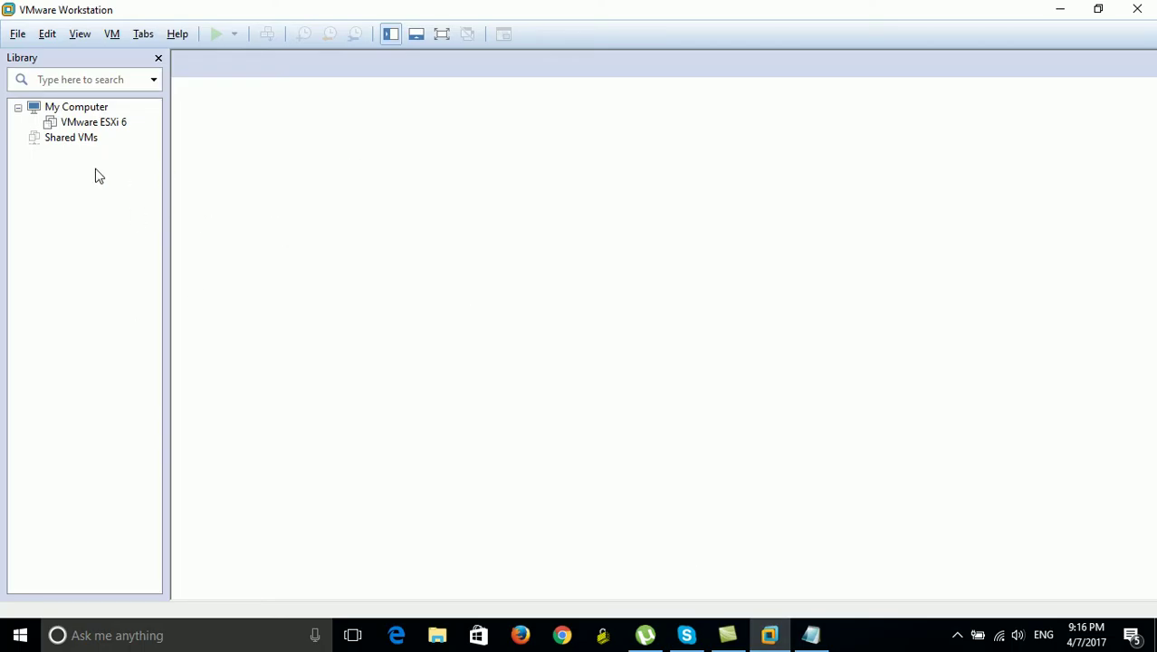
left_click(113, 127)
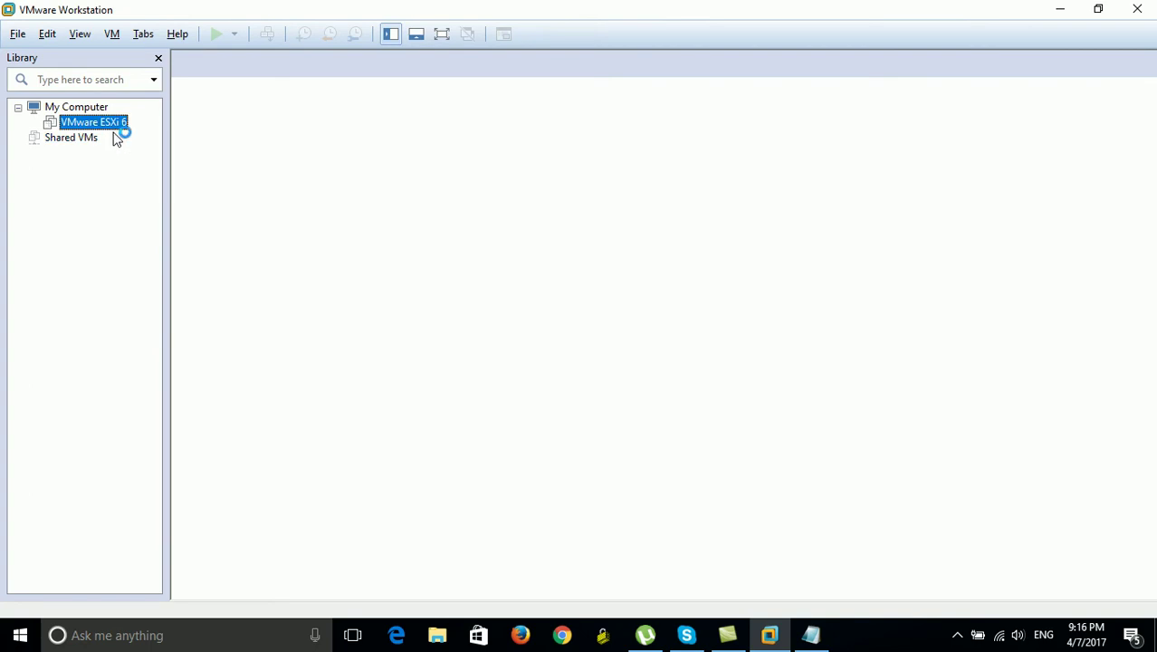
left_click(208, 129)
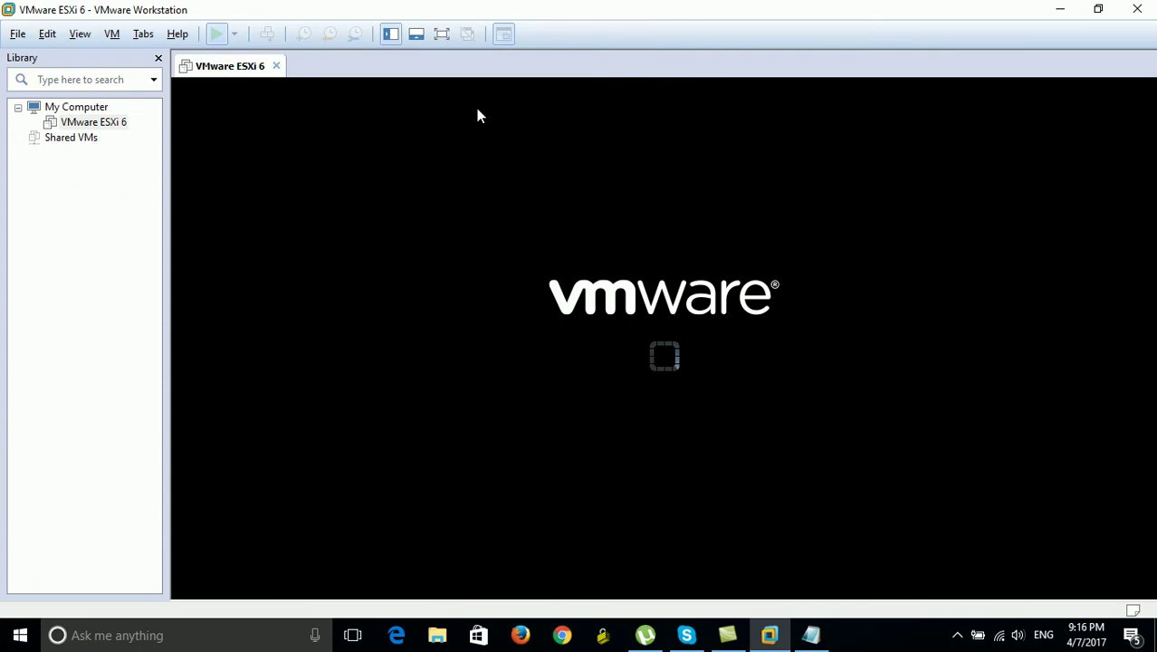
left_click(1142, 576)
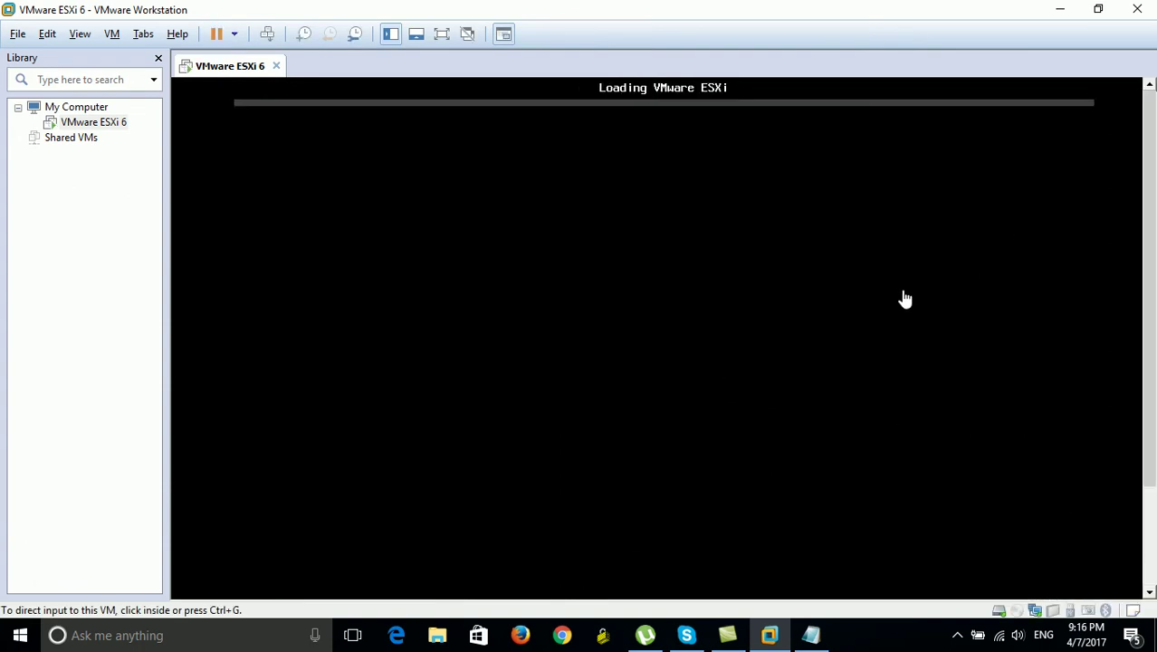
- Follow the ESXi host's startup through to its main console screen and examine its management addresses and available console functions
left_click(605, 194)
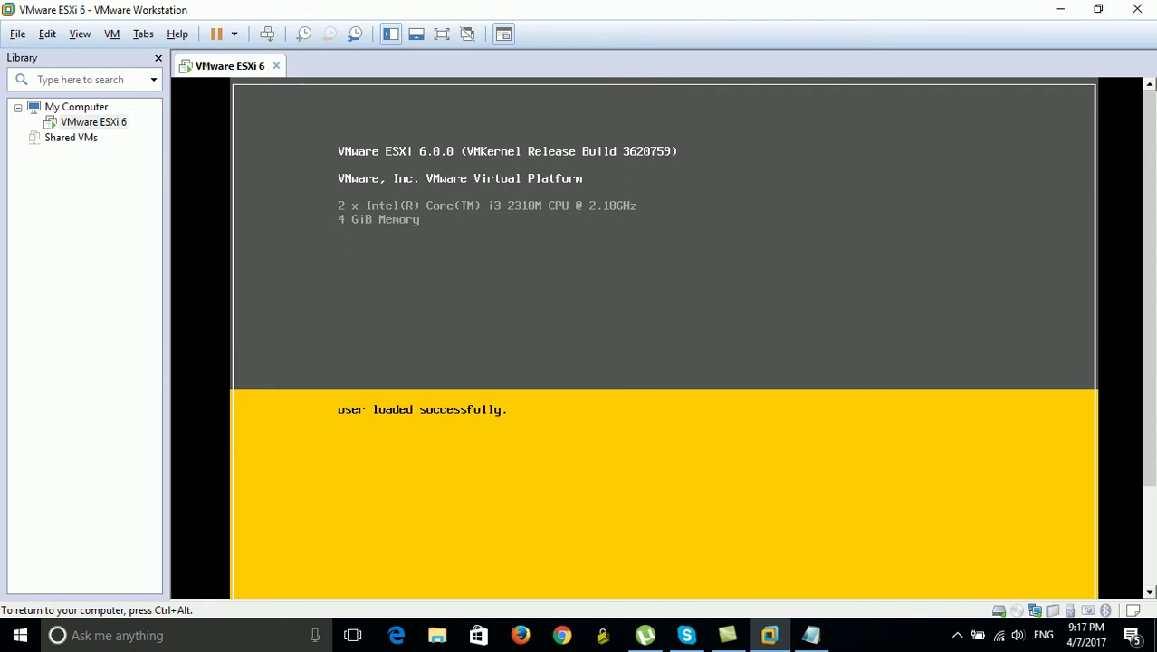
key("ctrl+alt")
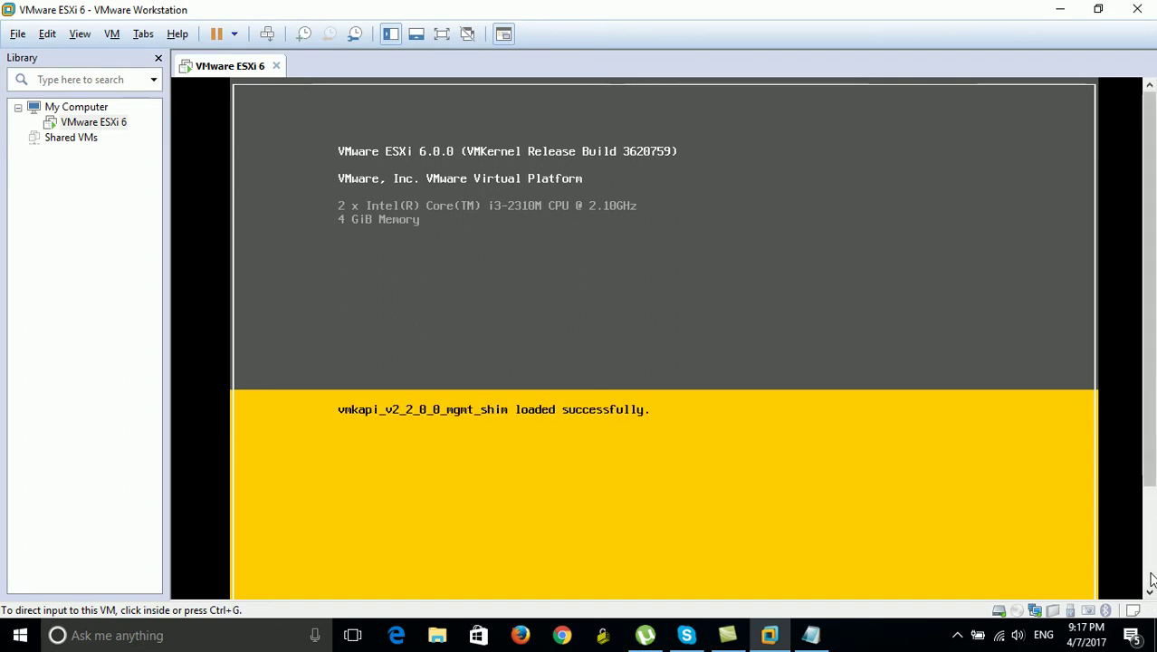
scroll(1148, 580, "down", 3)
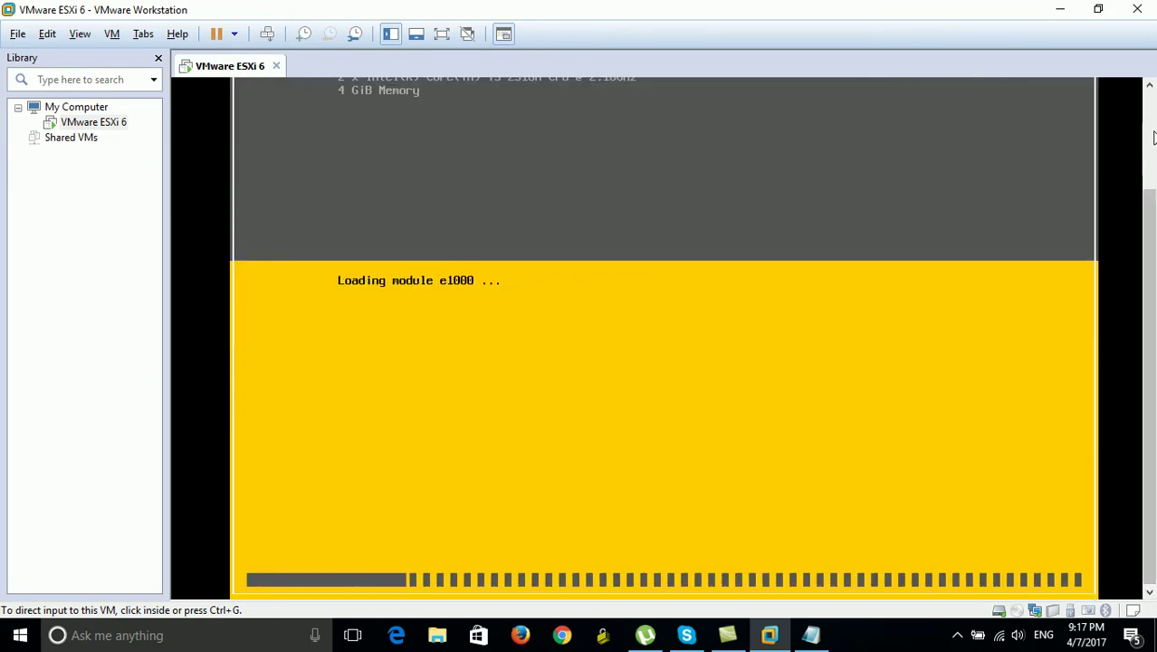
scroll(1153, 131, "up", 3)
left_click_drag(1153, 220, 1151, 324)
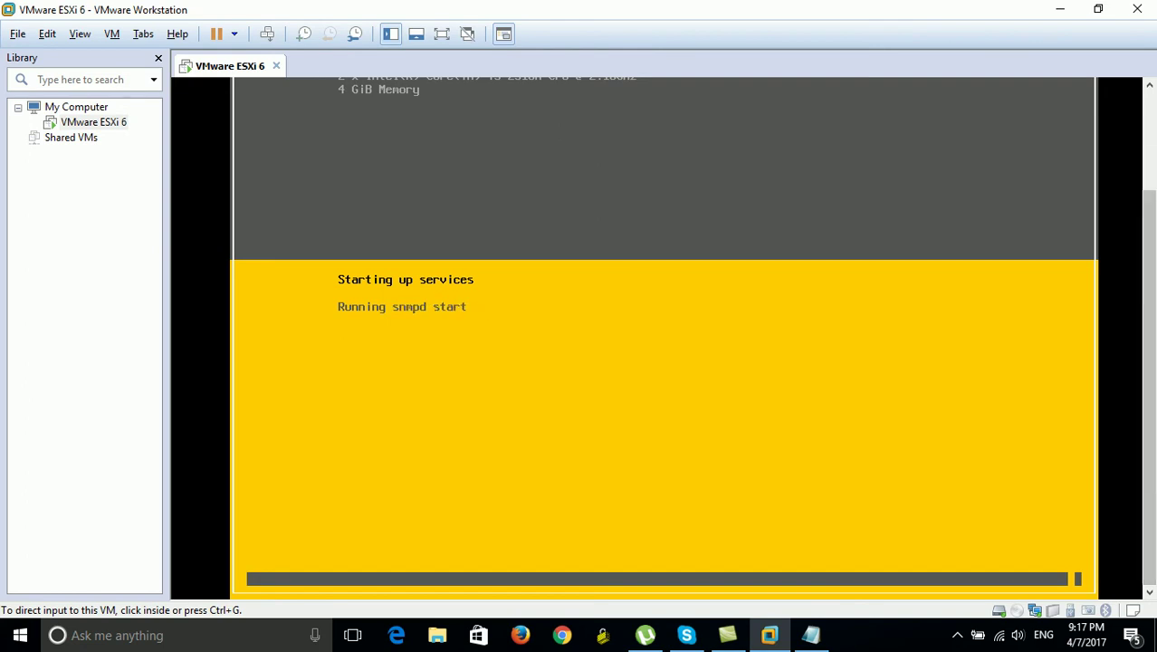
left_click(1151, 138)
left_click_drag(1152, 138, 1151, 253)
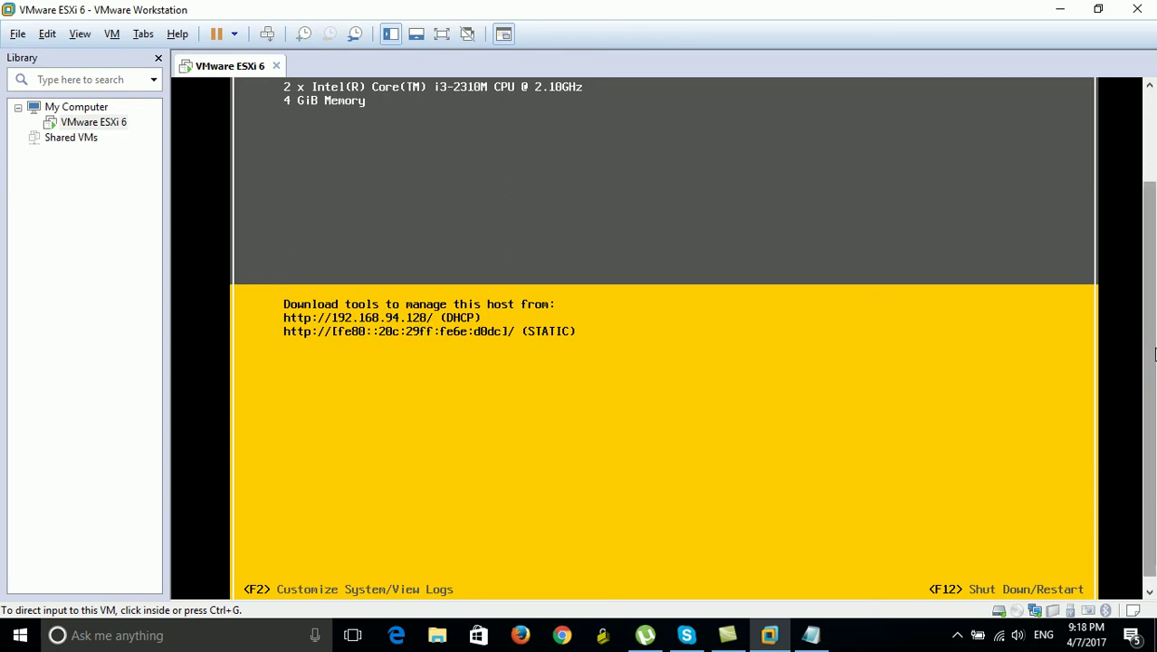
scroll(1153, 353, "down", 1)
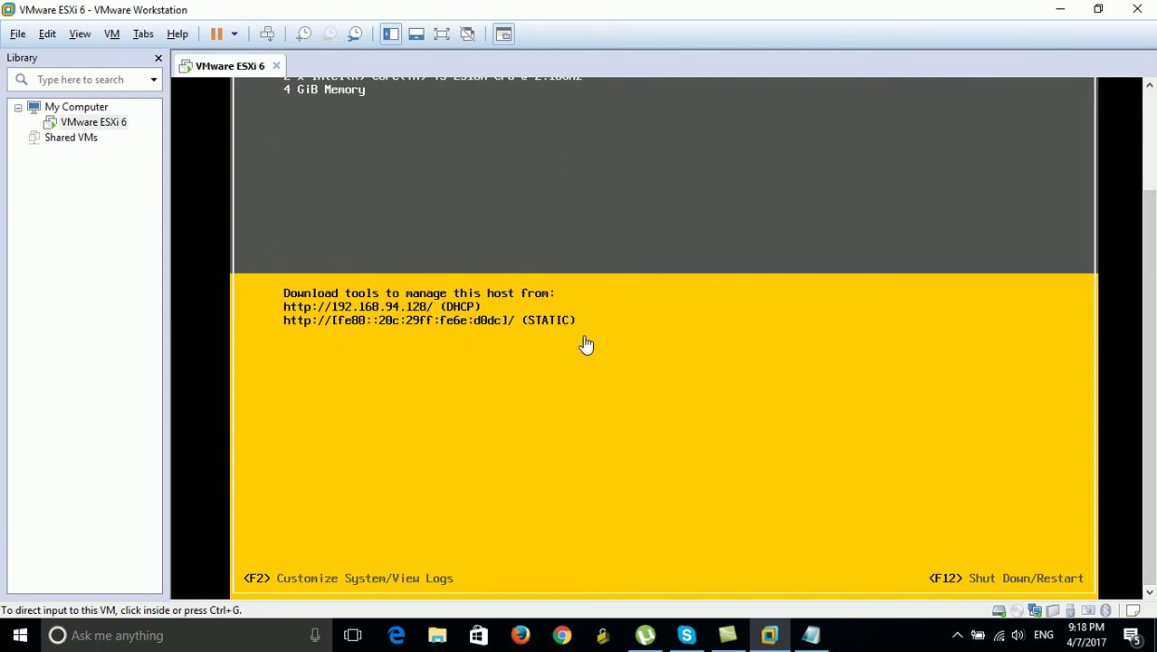
left_click_drag(1148, 362, 1148, 361)
left_click(860, 335)
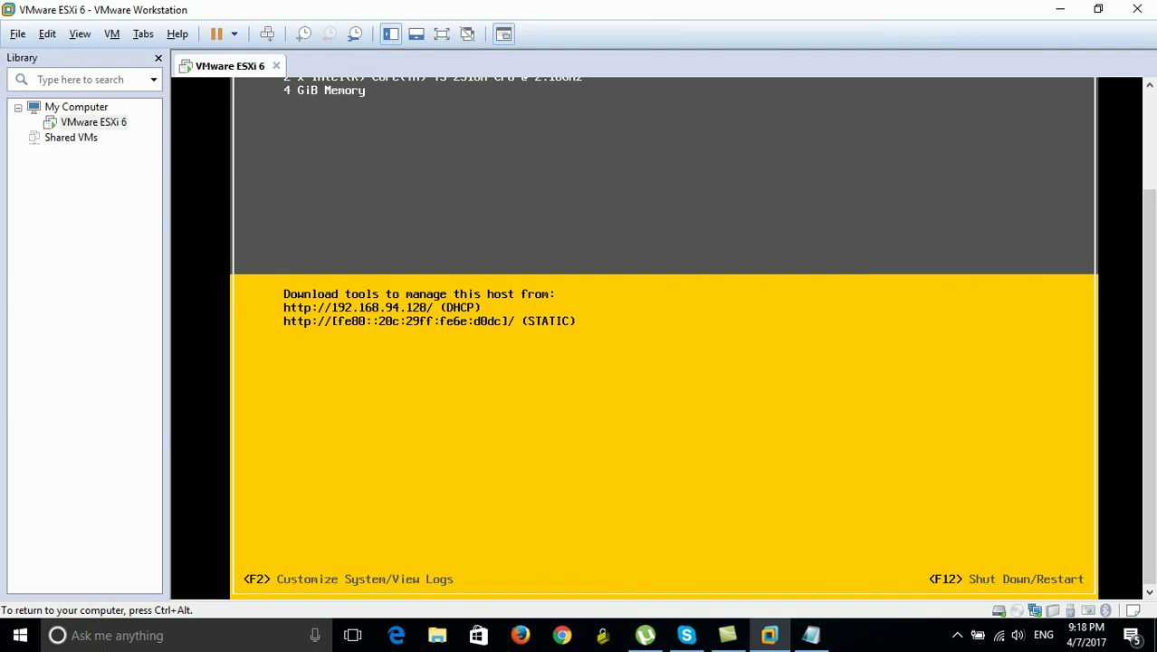
key("ctrl+alt")
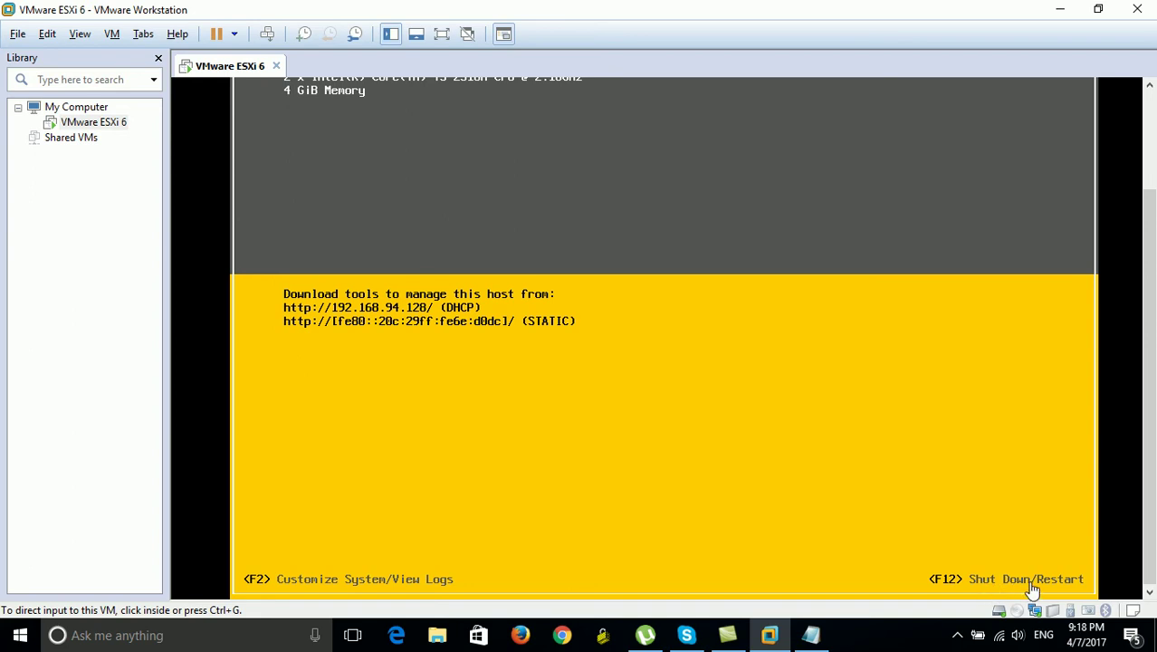
- Open the ESXi system customization login, keep root as the login name and move to the password field
left_click(461, 454)
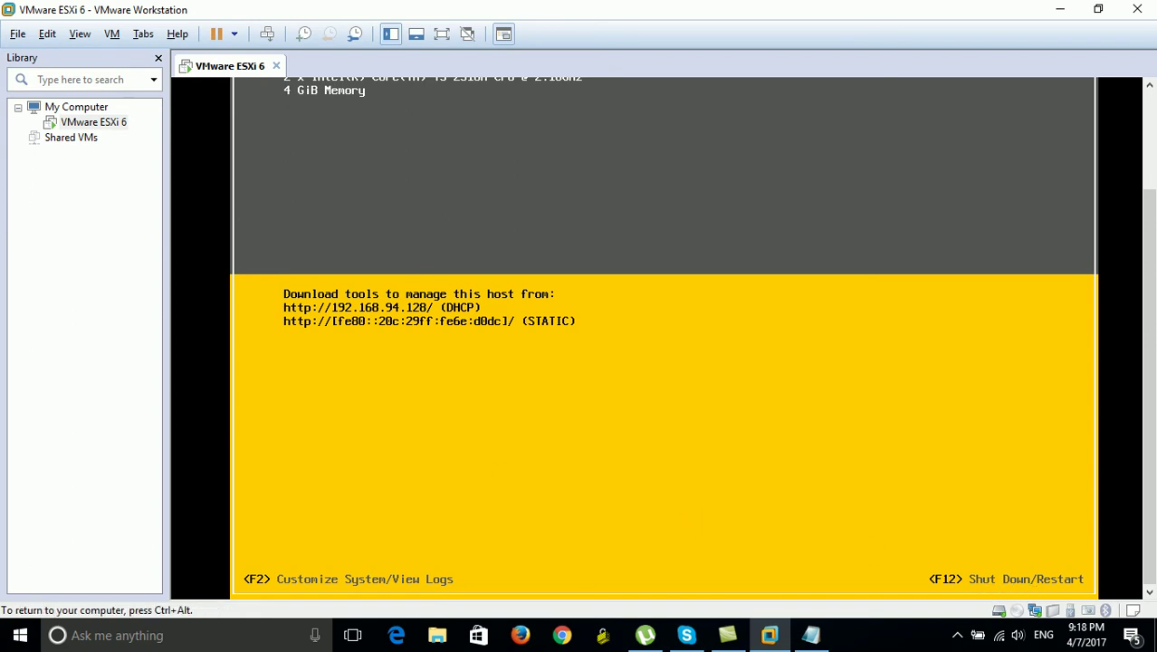
key("F2")
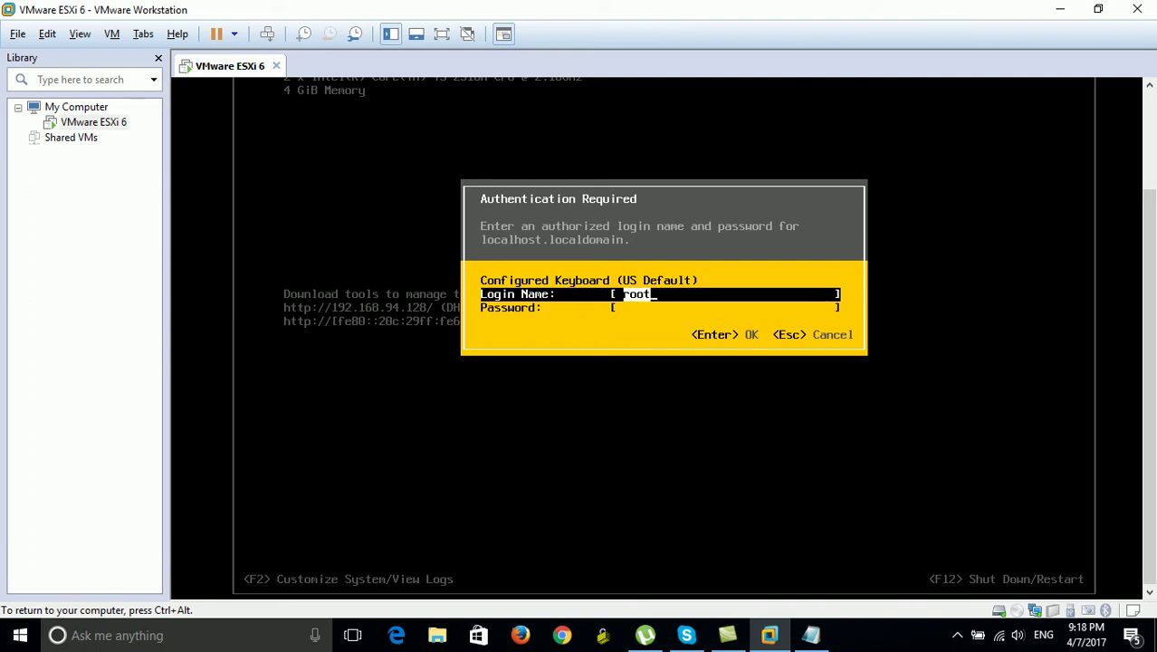
key("Tab")
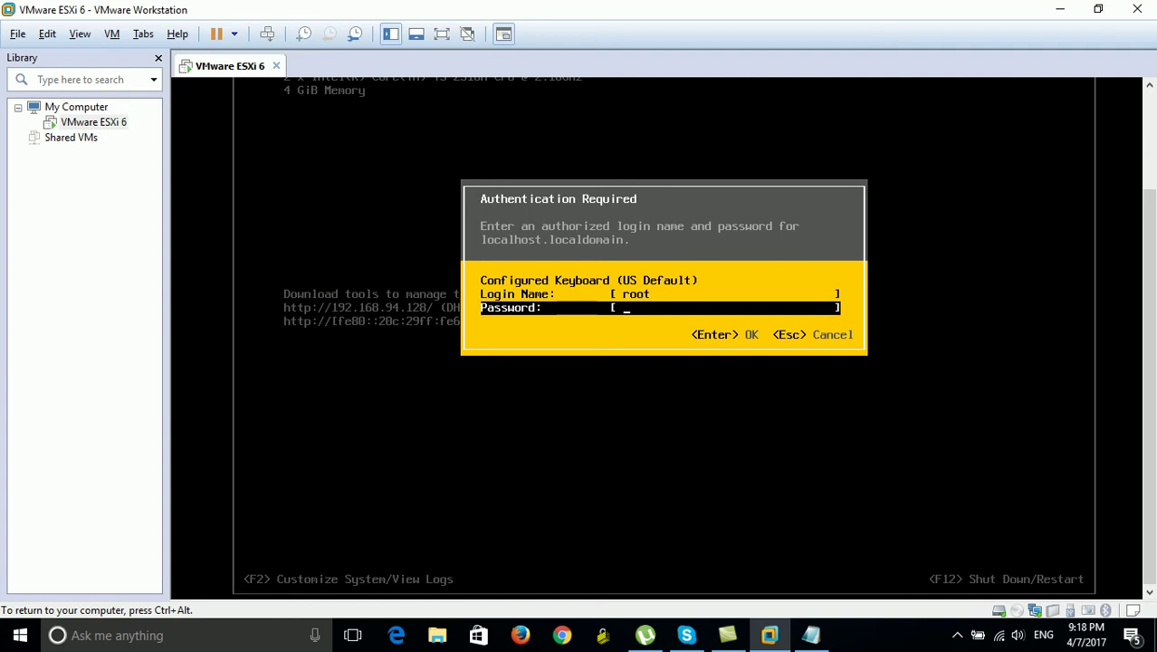
type("**************")
key("BackSpace")
key("BackSpace")
key("BackSpace")
key("BackSpace")
key("BackSpace")
key("BackSpace")
key("BackSpace")
key("BackSpace")
key("BackSpace")
key("BackSpace")
key("BackSpace")
key("BackSpace")
key("BackSpace")
key("BackSpace")
- Enter the root account password and log in to the ESXi system customization console
type("************")
key("Return")
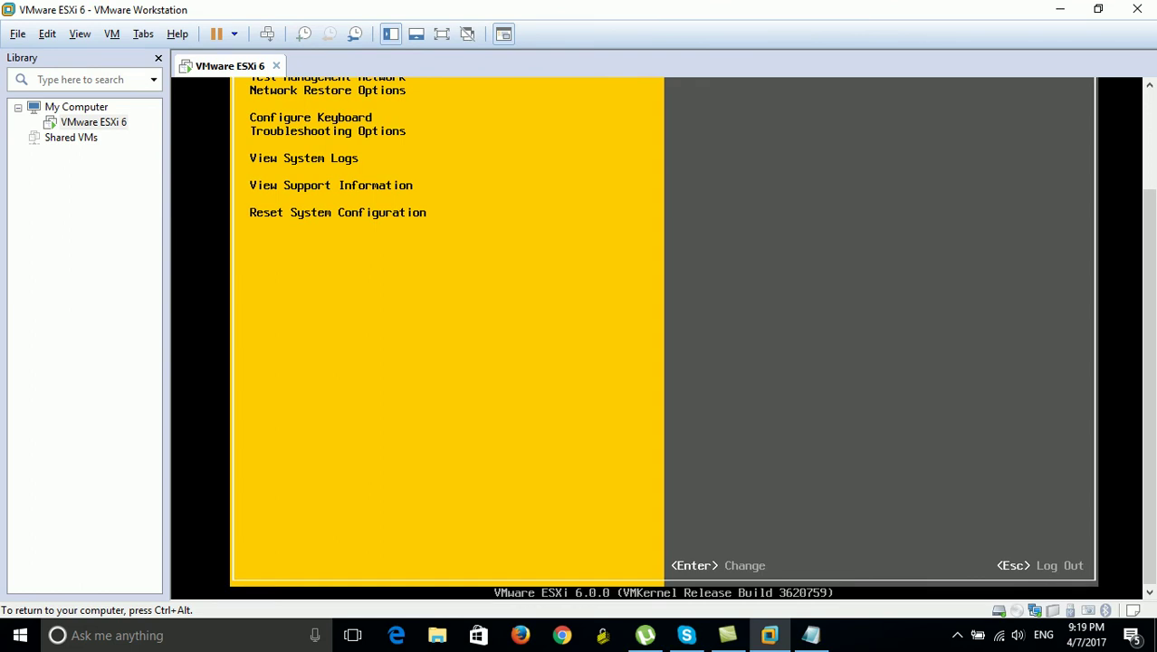
- Examine the System Customization options from Configure Password down to Reset System Configuration
key("ctrl+alt")
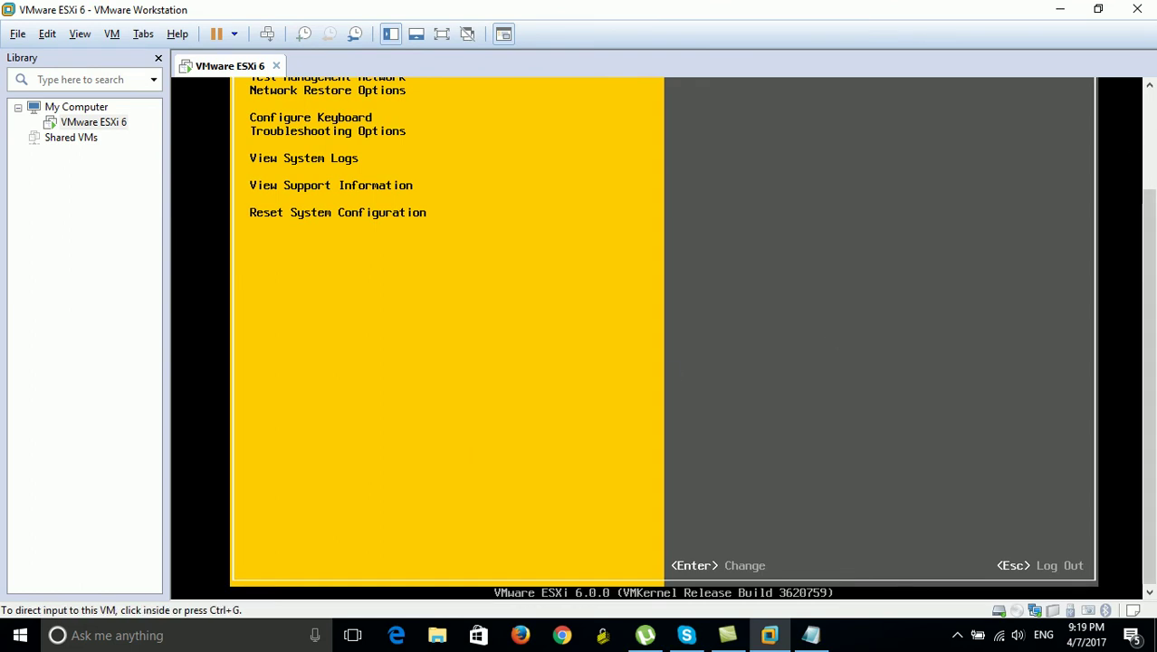
left_click(1149, 149)
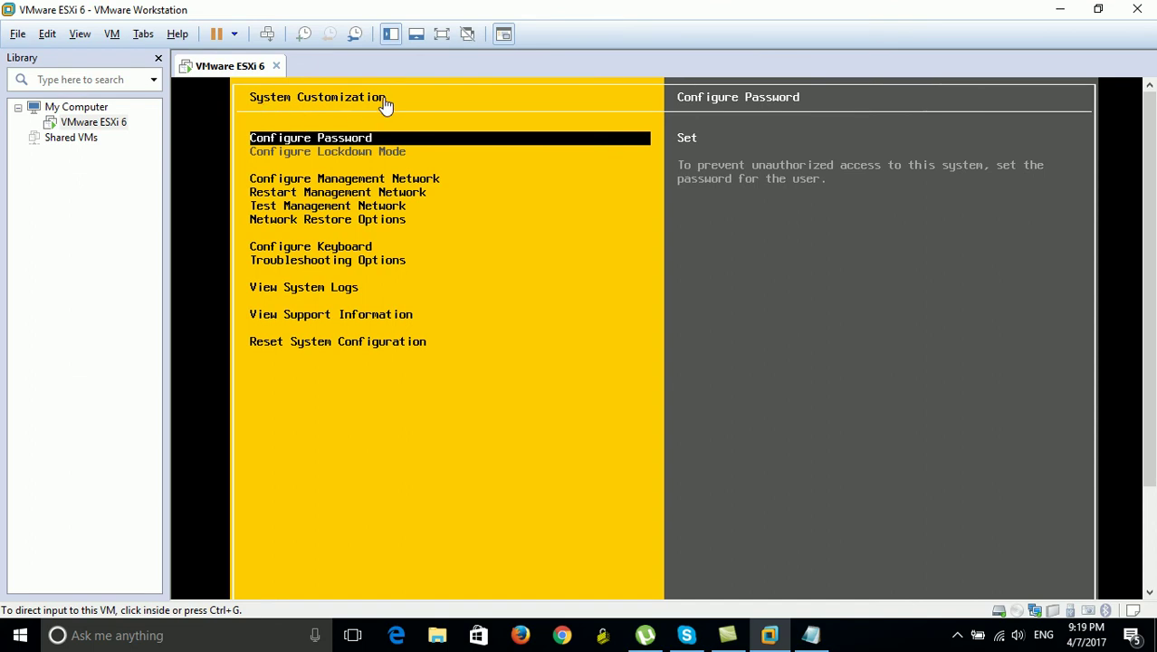
left_click(358, 149)
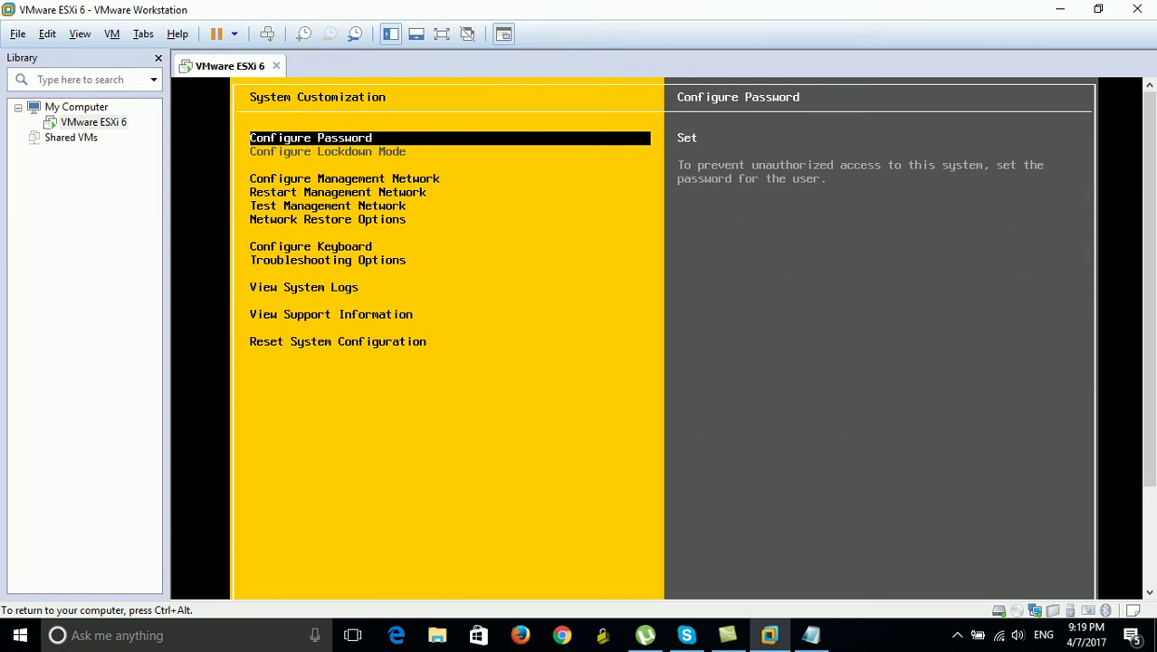
key("Down")
key("Down")
key("Up")
key("Down")
key("Down")
key("Down")
key("Down")
key("Down")
key("Down")
key("Down")
key("Down")
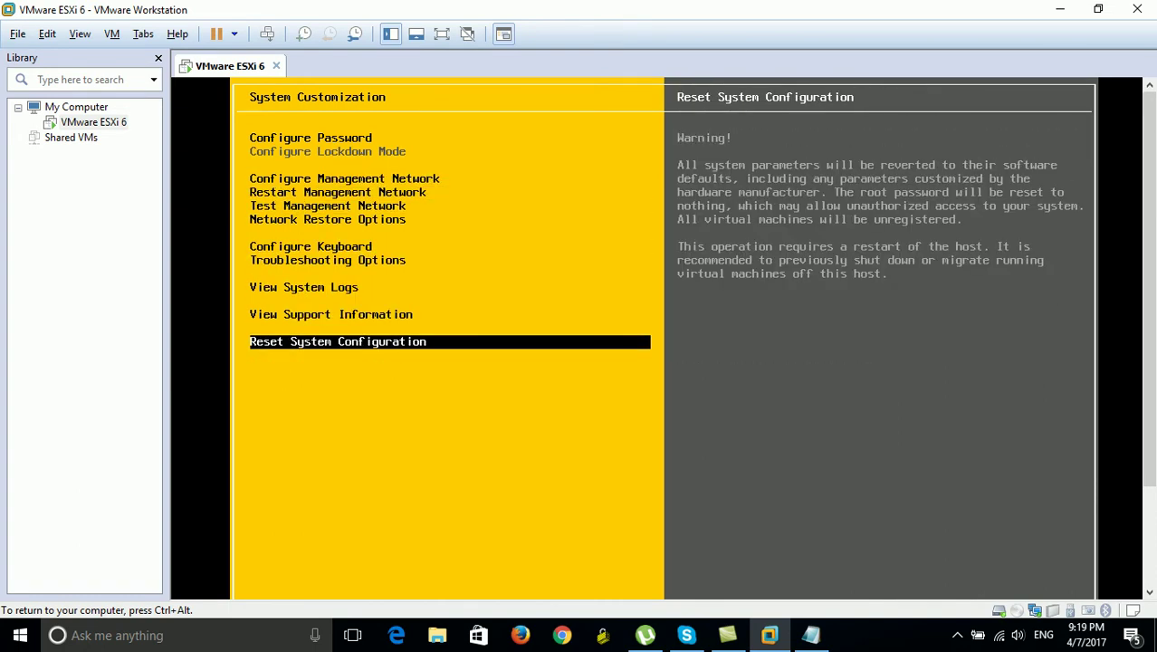
key("Up")
key("Up")
key("Up")
key("Up")
key("Up")
key("Up")
key("Up")
key("Up")
key("Up")
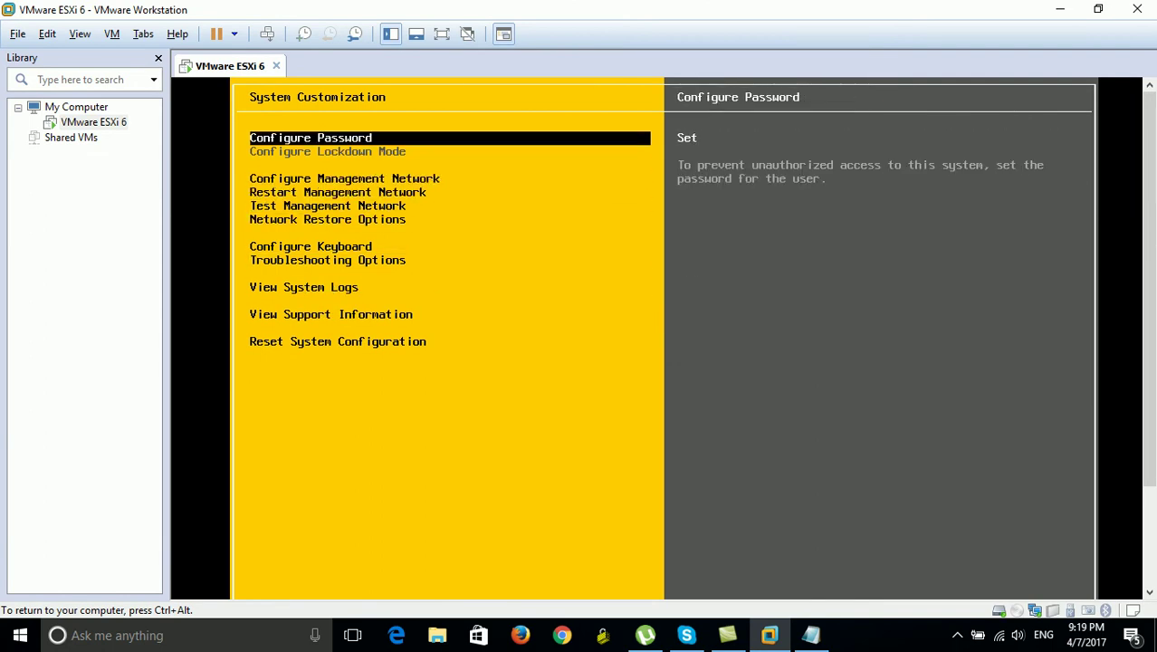
- Open the IPv4 Configuration settings under Configure Management Network
key("Down")
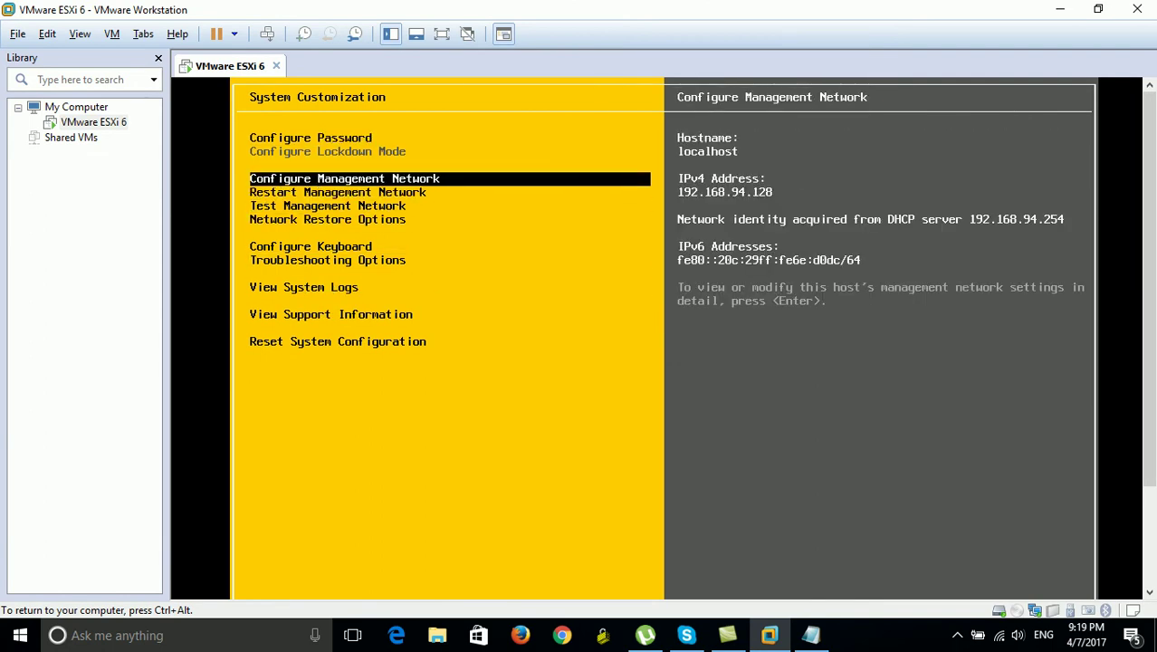
key("ctrl+alt")
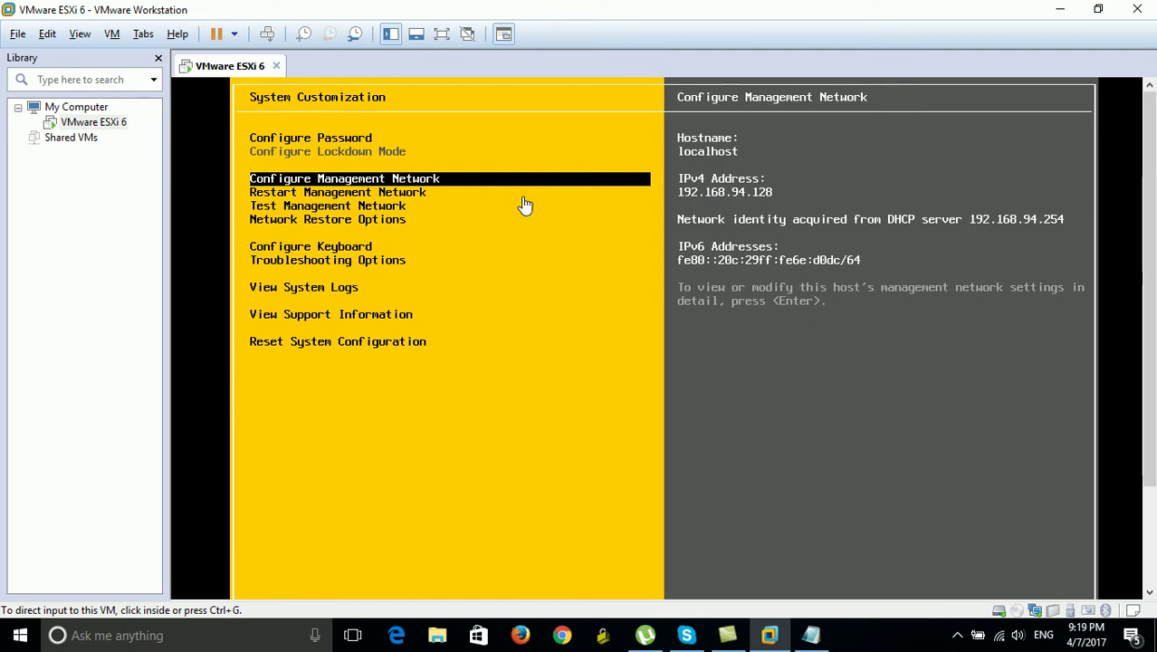
left_click(443, 200)
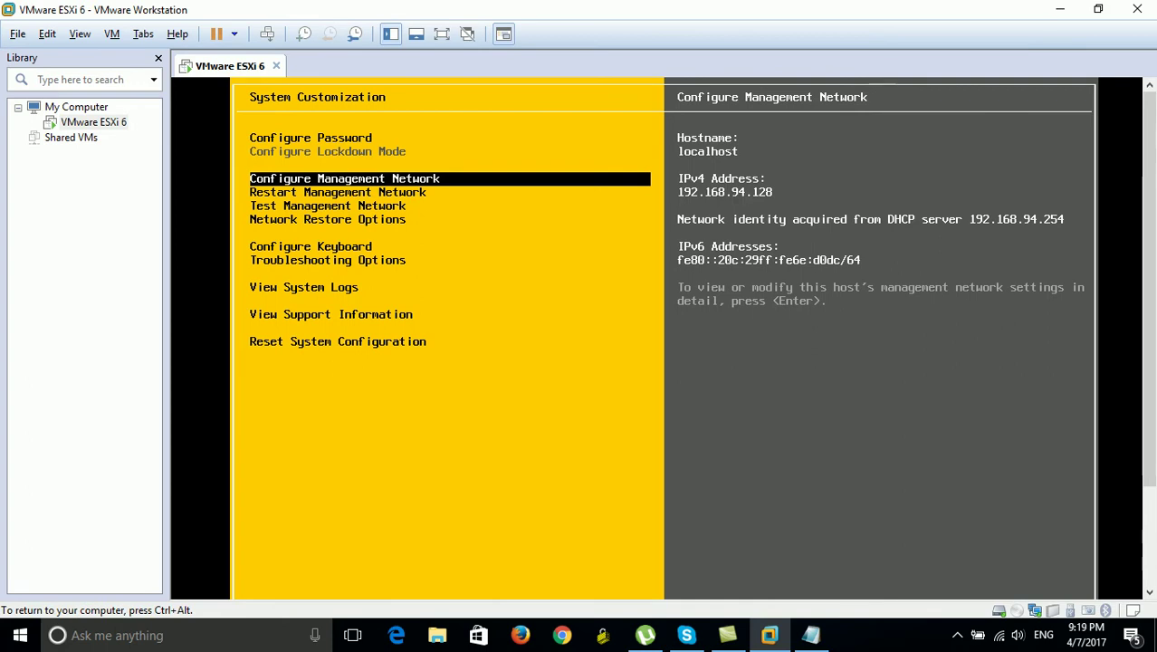
key("Return")
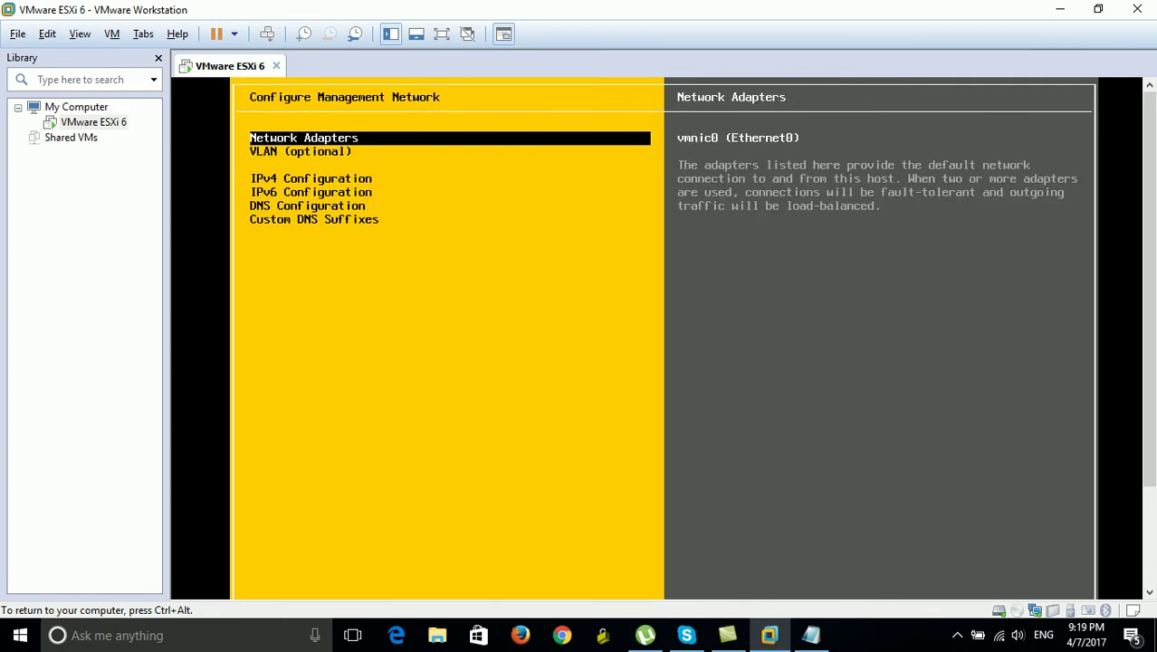
key("Down")
key("Down")
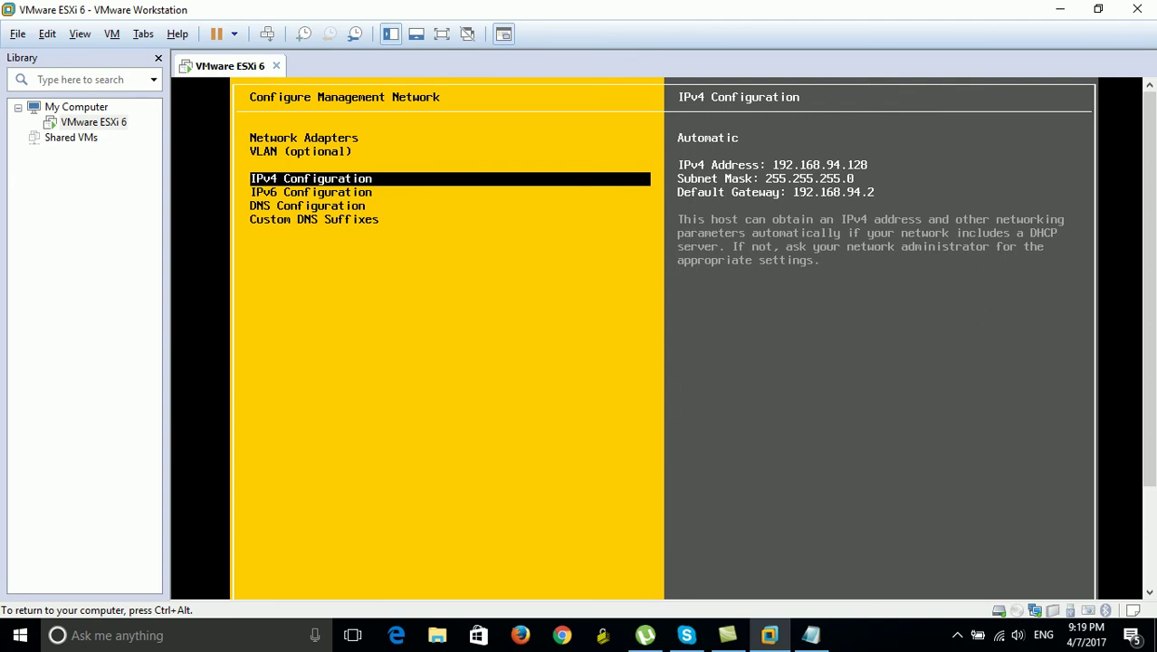
key("Return")
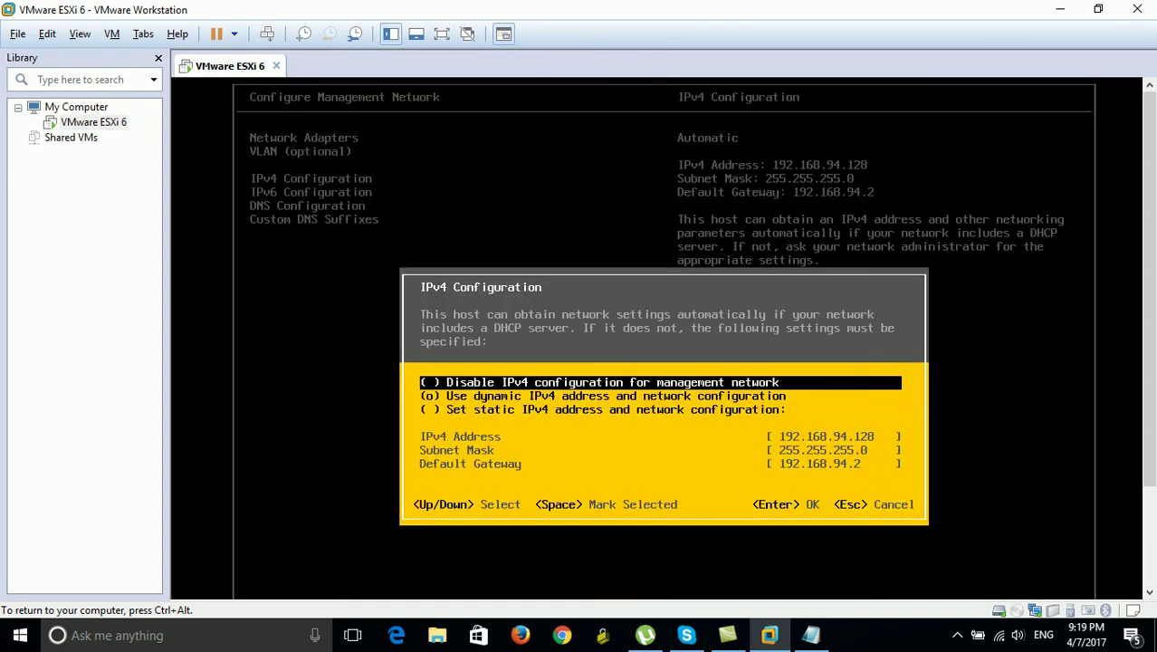
- Select the option to set a static IPv4 address and network configuration for the management network
key("Down")
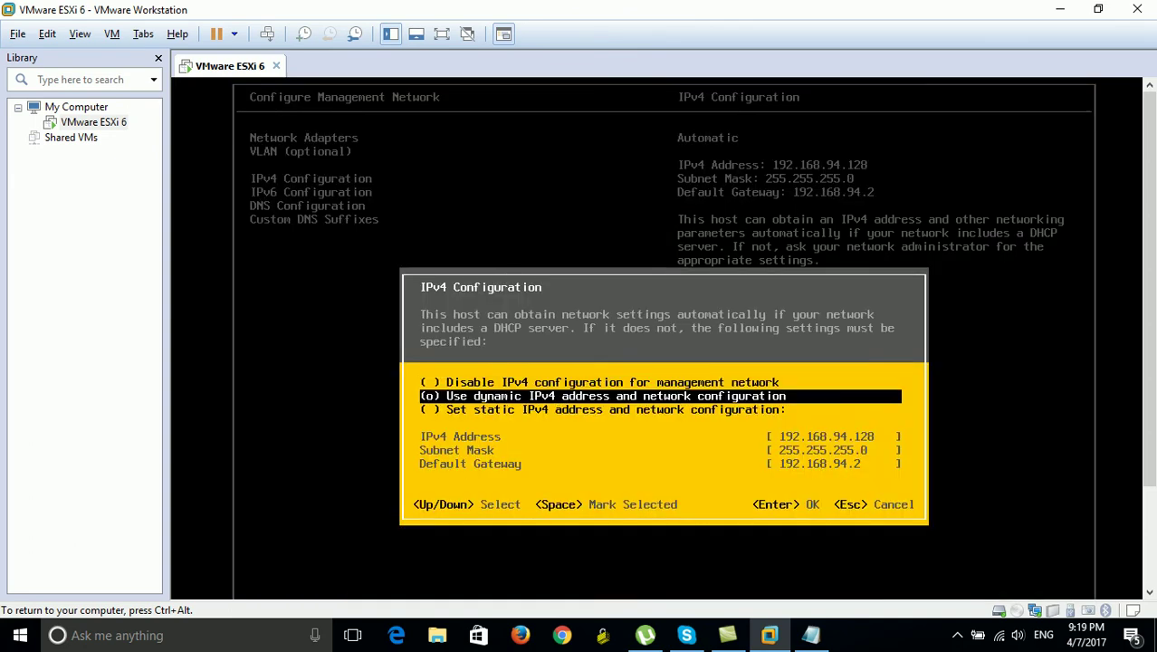
key("Down")
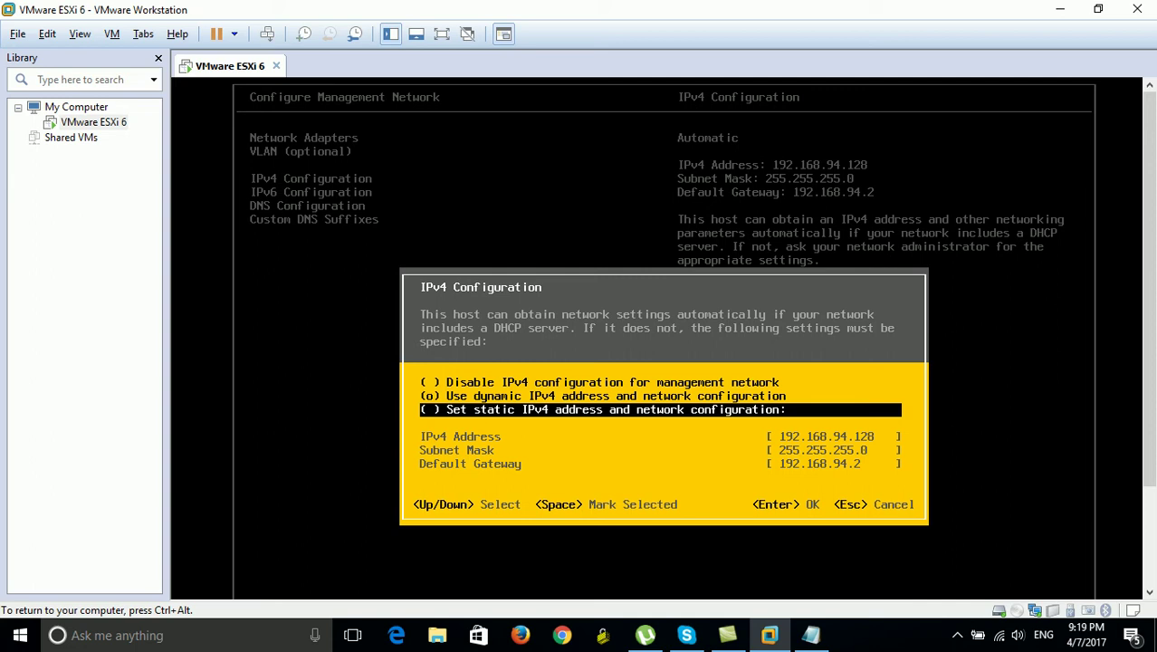
key("ctrl+alt")
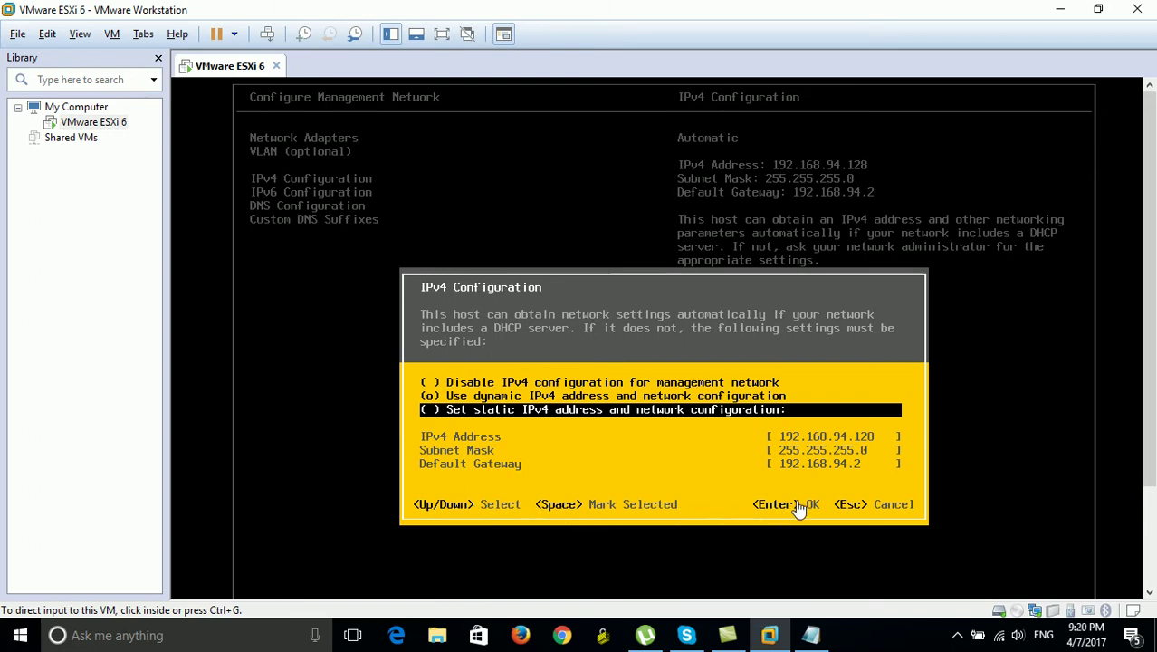
left_click(690, 349)
key("space")
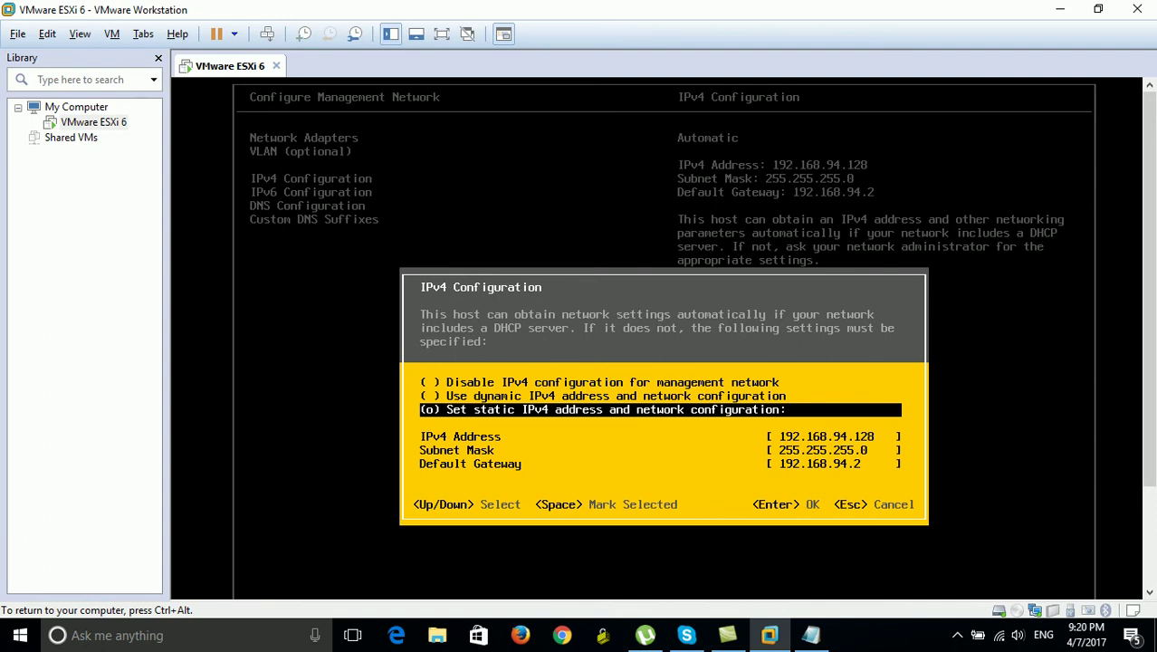
- Set the IPv4 address and the default gateway to 172.16.1.1 and accept the IPv4 configuration
key("Down")
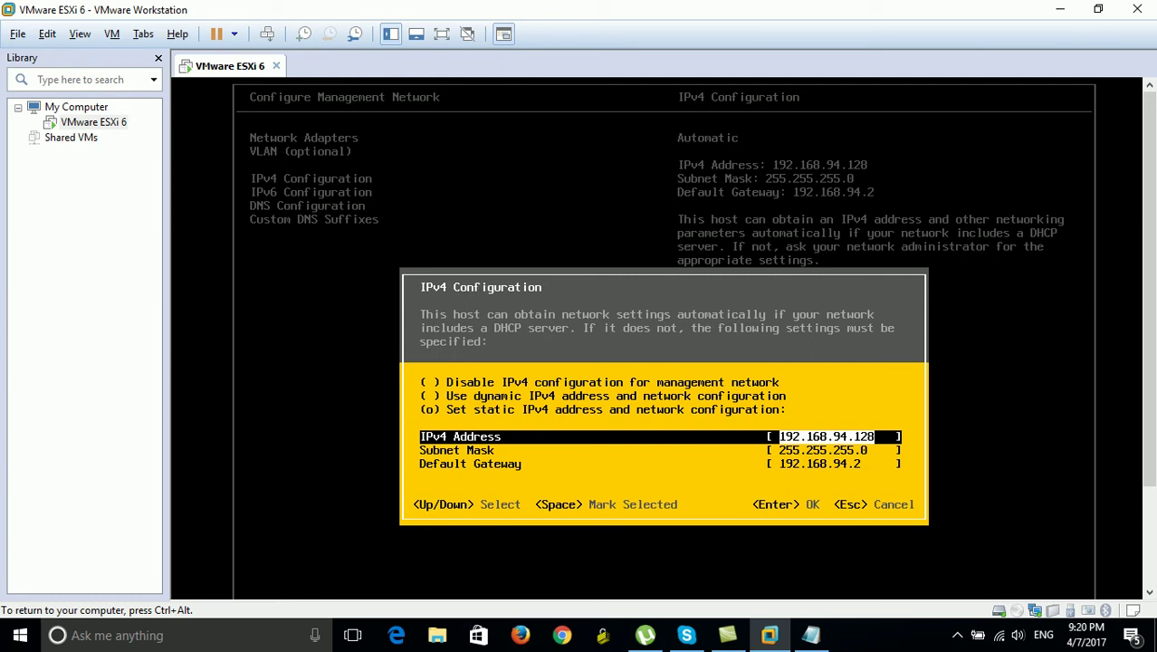
type("172")
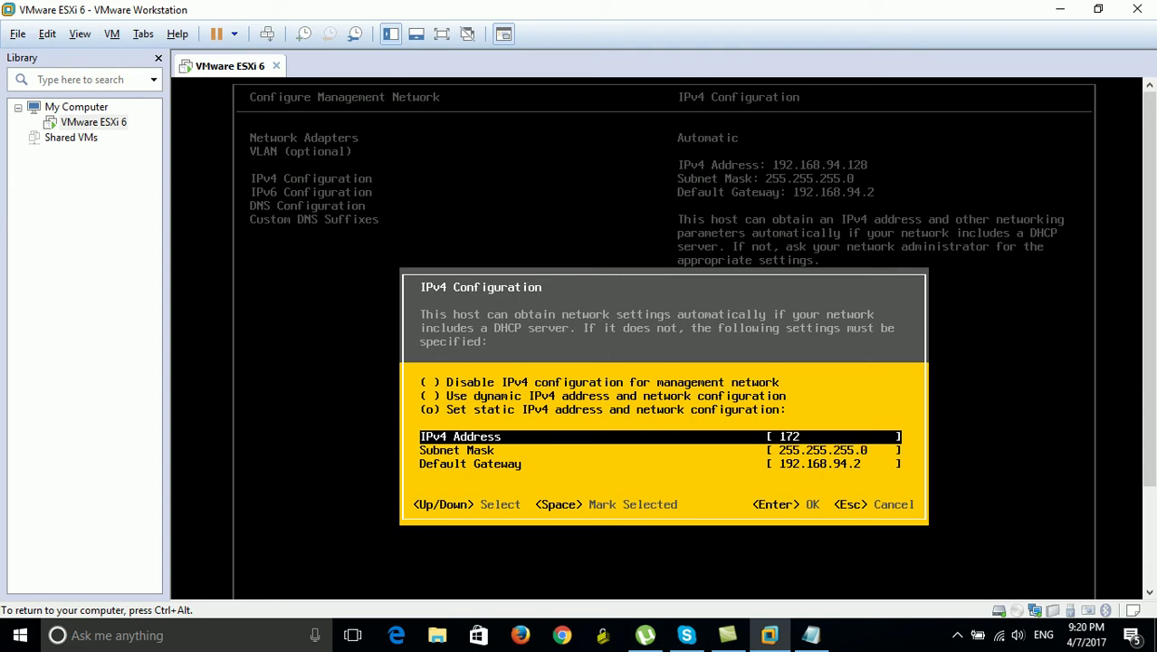
type(".16.1")
key("Down")
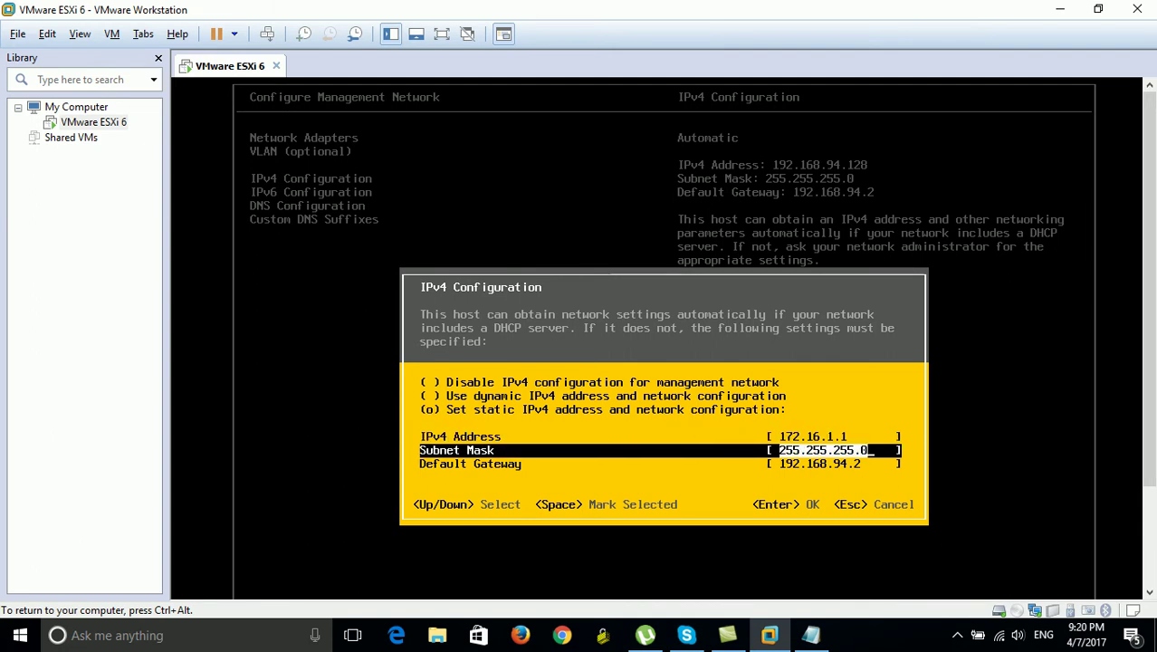
key("Down")
type("172")
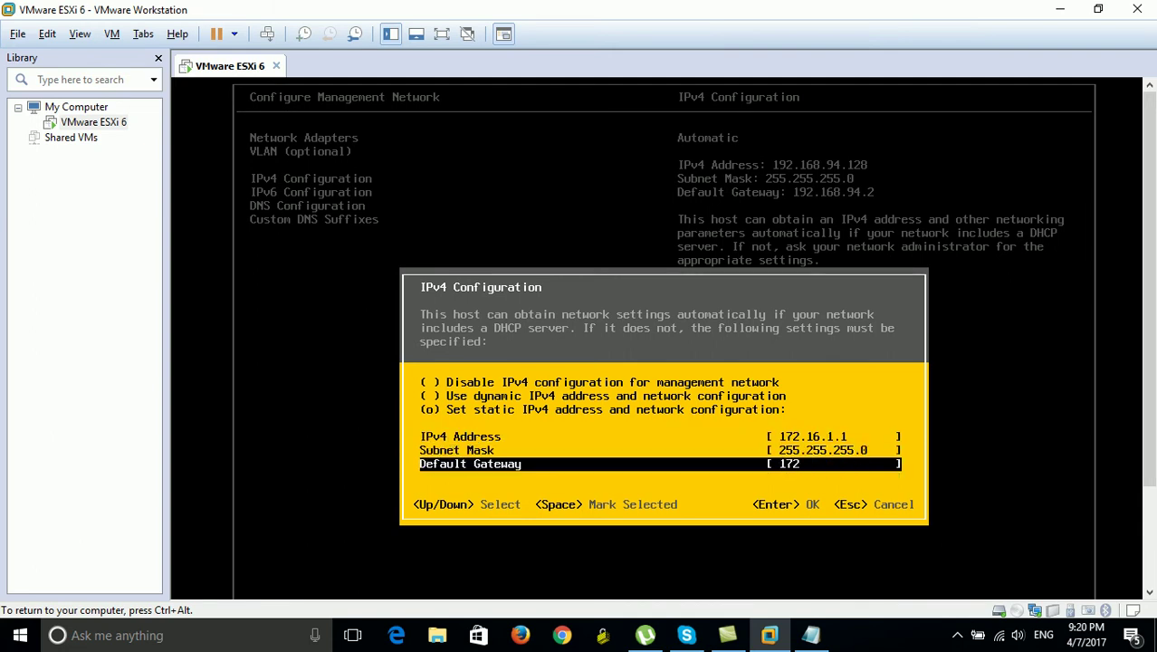
type(".16.1.1")
key("Return")
key("Down")
key("Up")
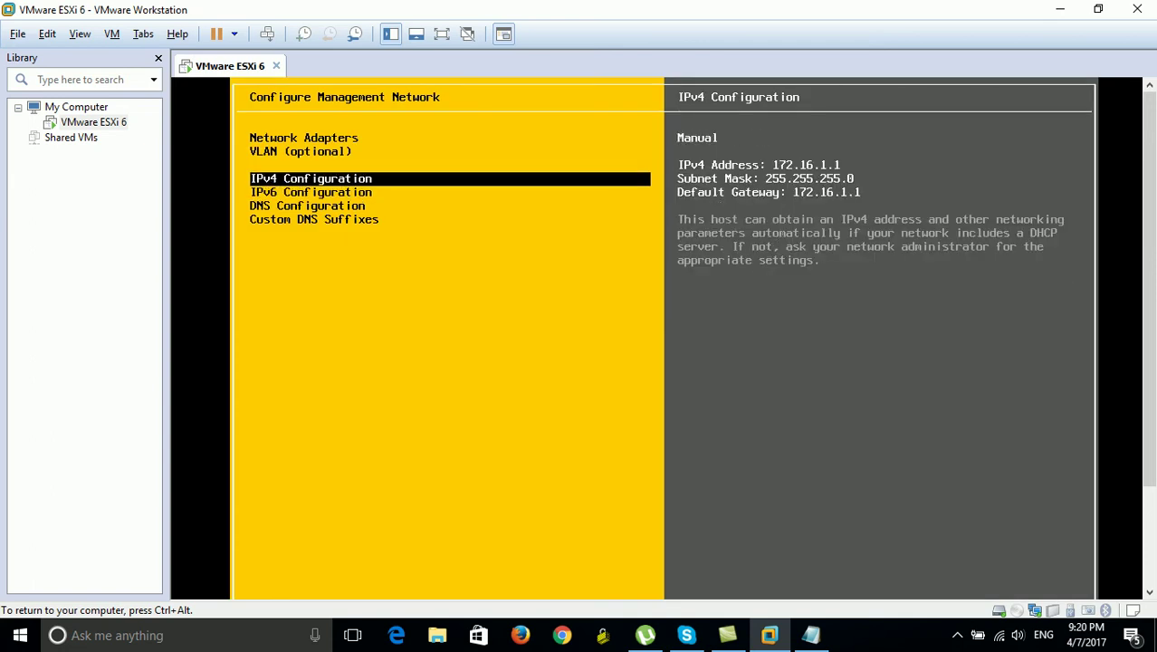
- Open the DNS Configuration settings of the management network
key("ctrl+alt")
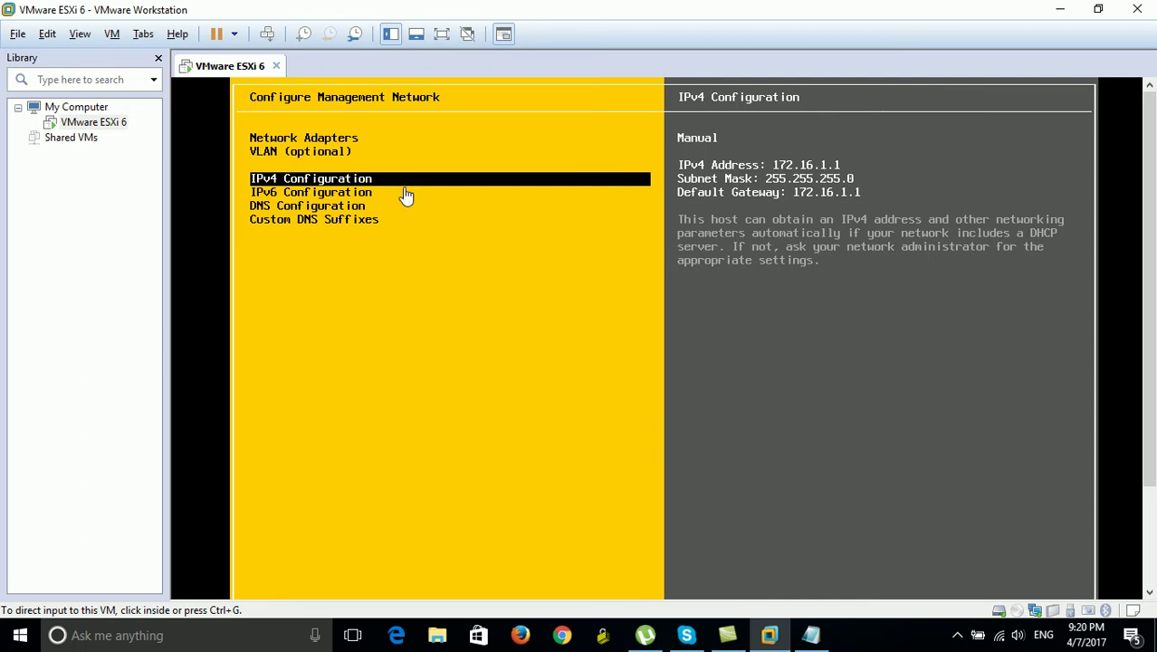
left_click(354, 206)
key("Down")
key("Down")
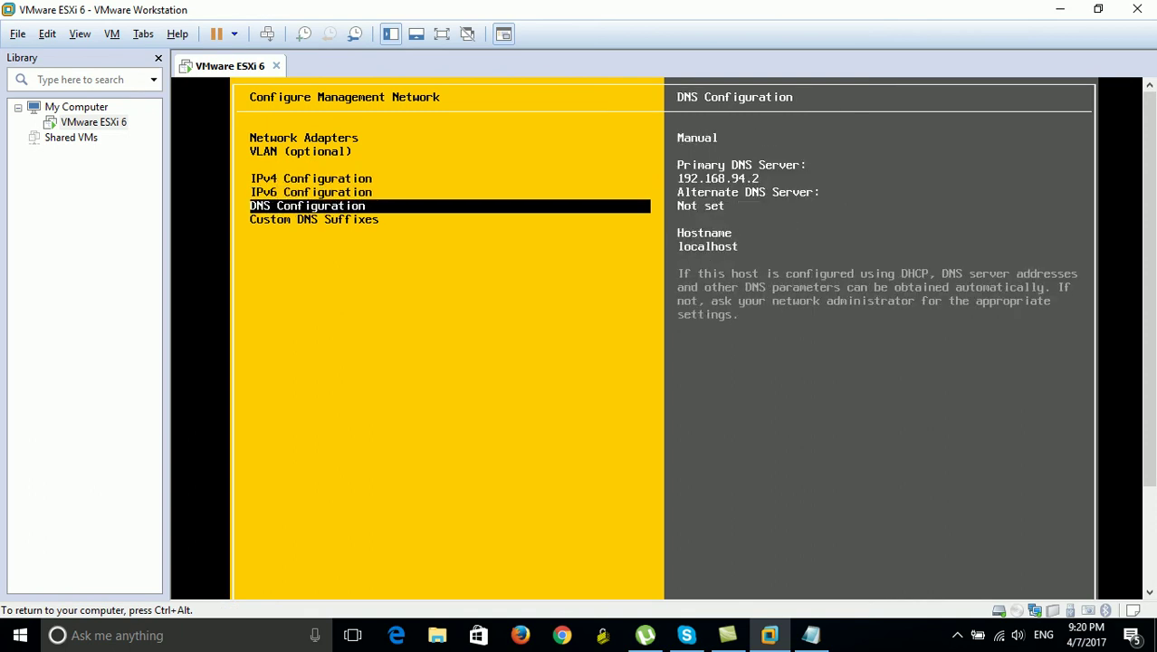
key("Return")
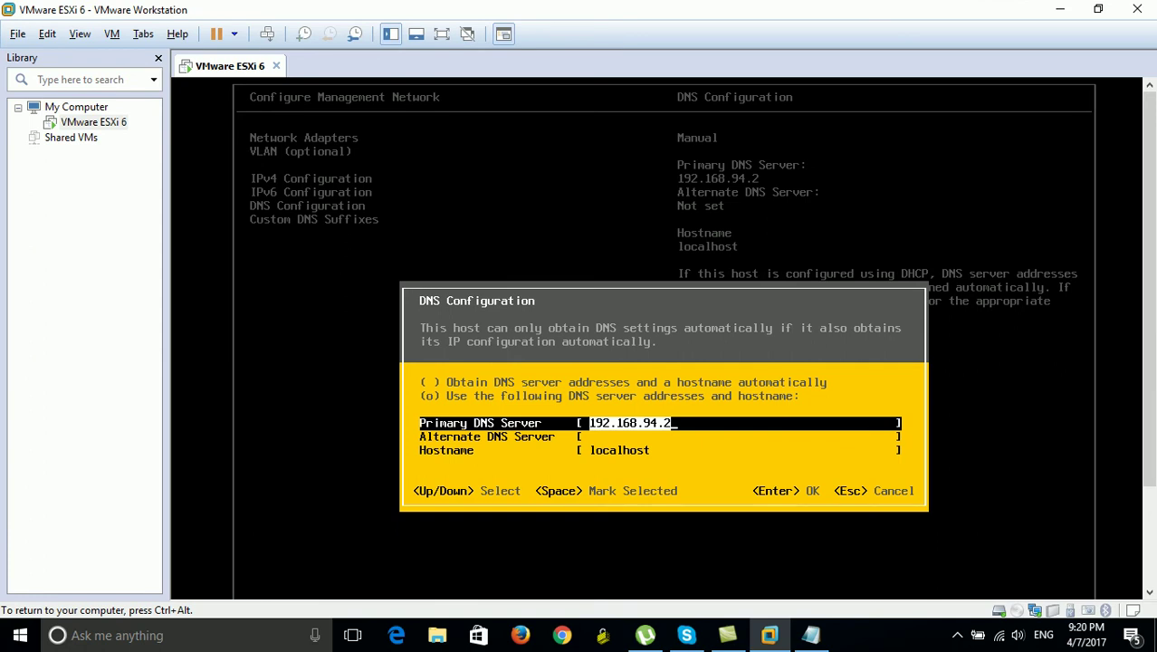
- Replace the primary DNS server address with 172.16.1.100
key("BackSpace")
key("BackSpace")
key("BackSpace")
key("BackSpace")
key("BackSpace")
key("BackSpace")
key("BackSpace")
key("BackSpace")
key("BackSpace")
key("BackSpace")
key("BackSpace")
key("BackSpace")
type("172.16.1.10")
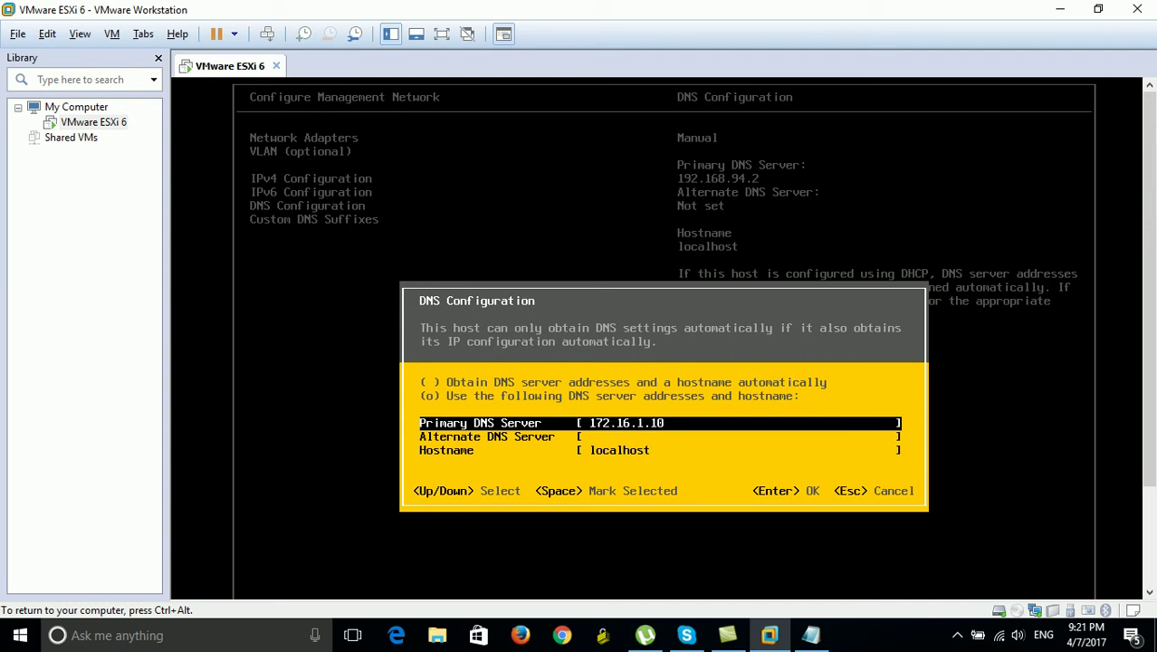
type("0")
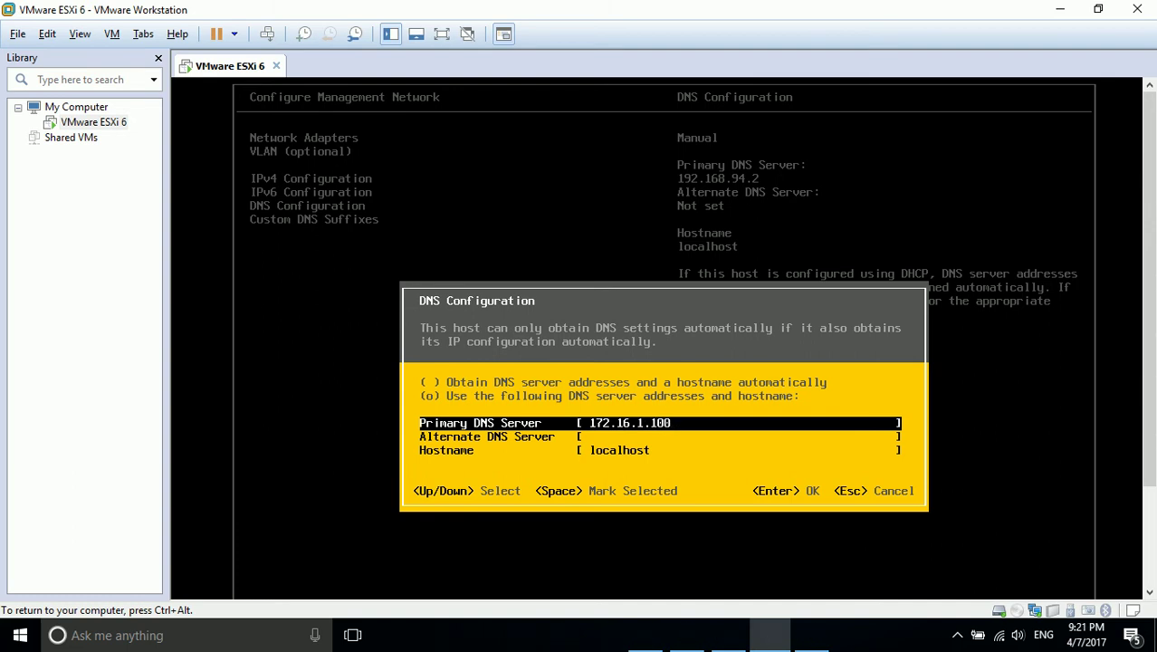
- Set the alternate DNS server to 172.16.1.101 and accept the DNS configuration
key("Down")
type("172.16.1.")
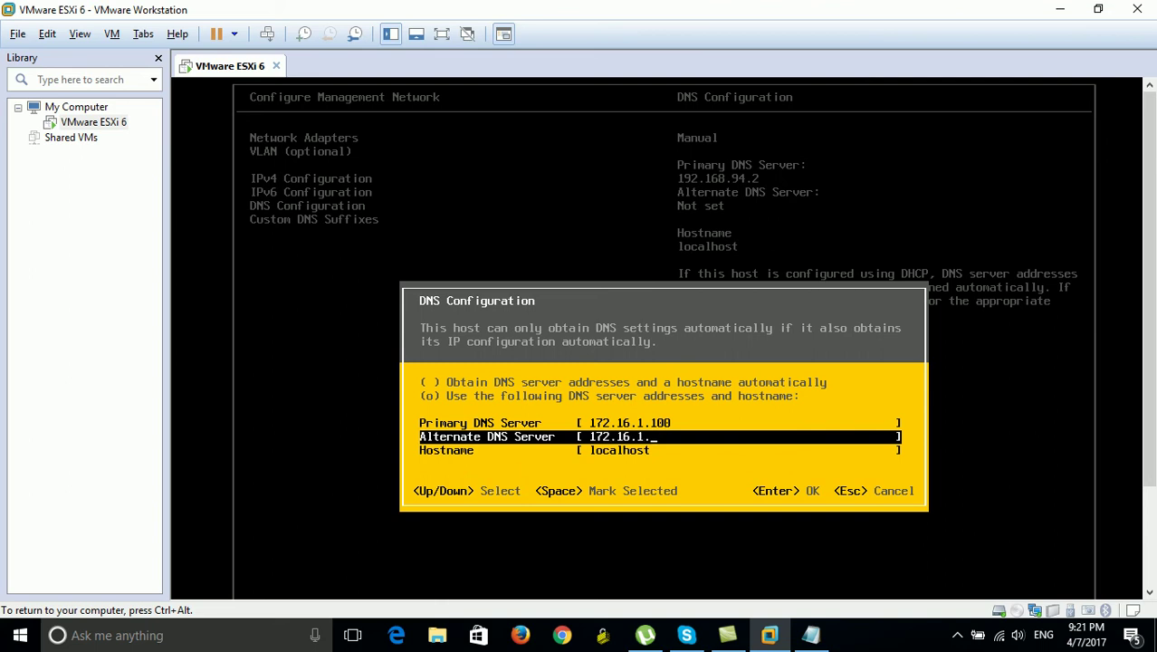
type("11")
key("BackSpace")
type("101")
key("Down")
key("Return")
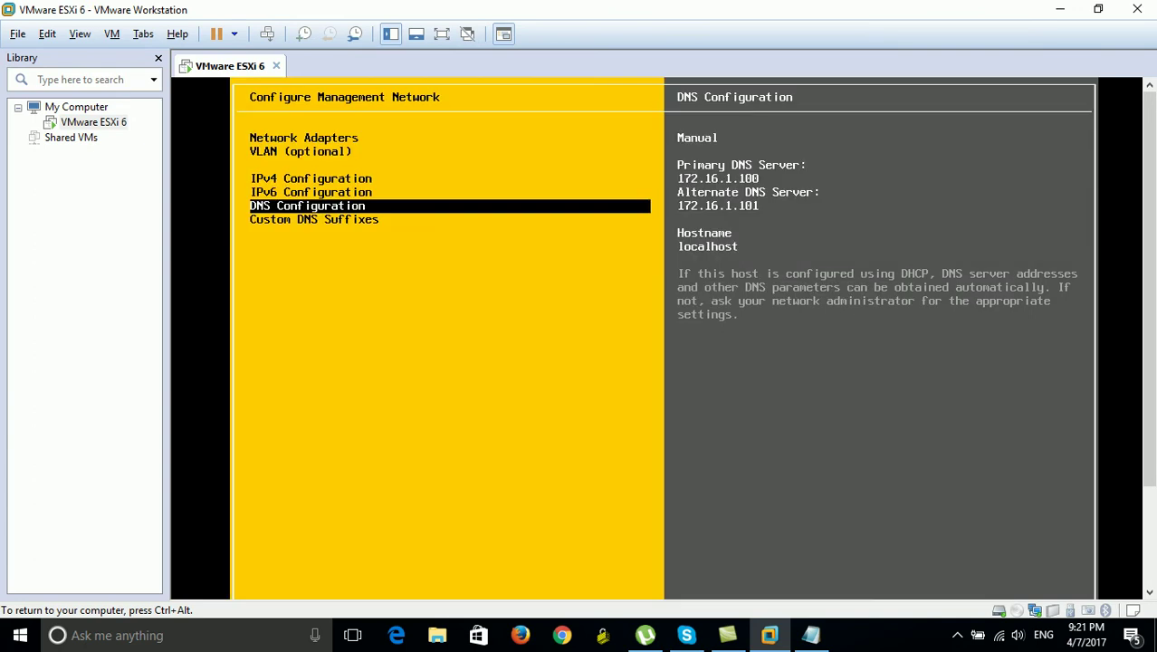
- Review the management network's IPv4, DNS, network adapter and VLAN settings and the available key commands
key("Up")
key("Up")
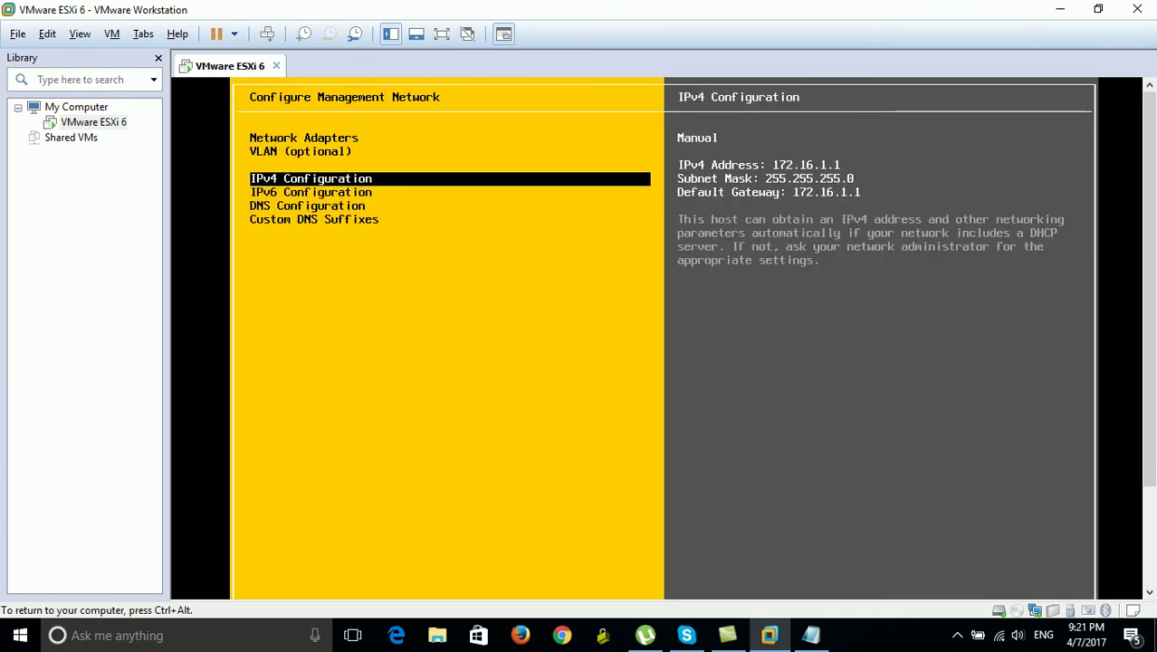
key("Down")
key("Down")
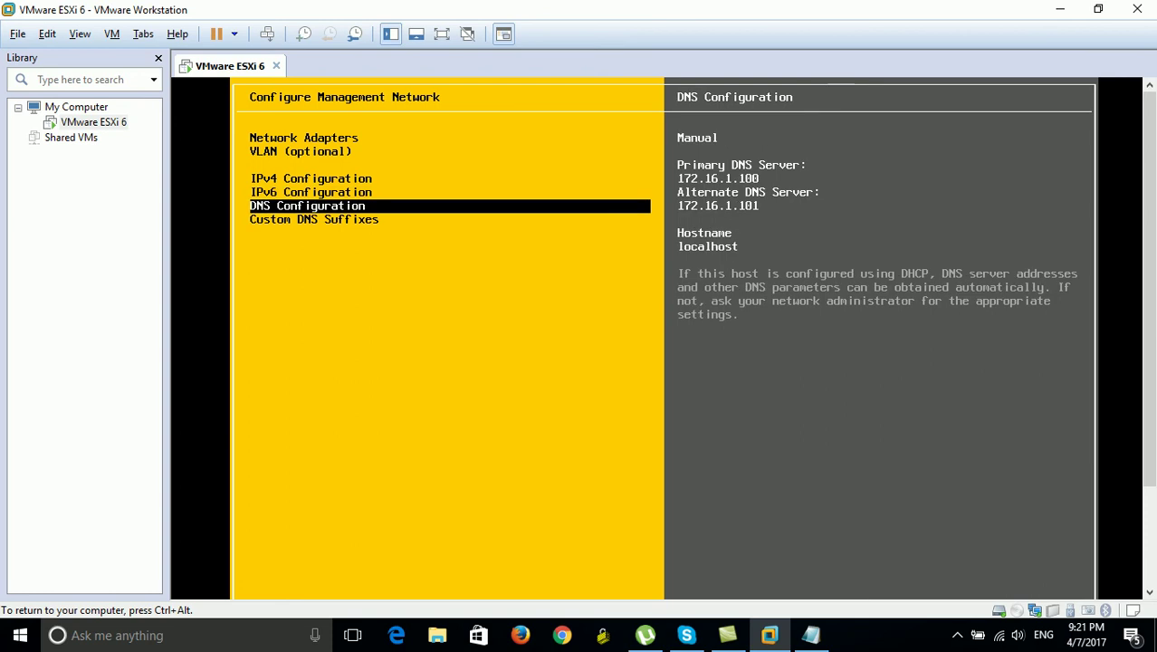
key("Down")
key("Up")
key("Up")
key("Up")
key("Up")
key("Up")
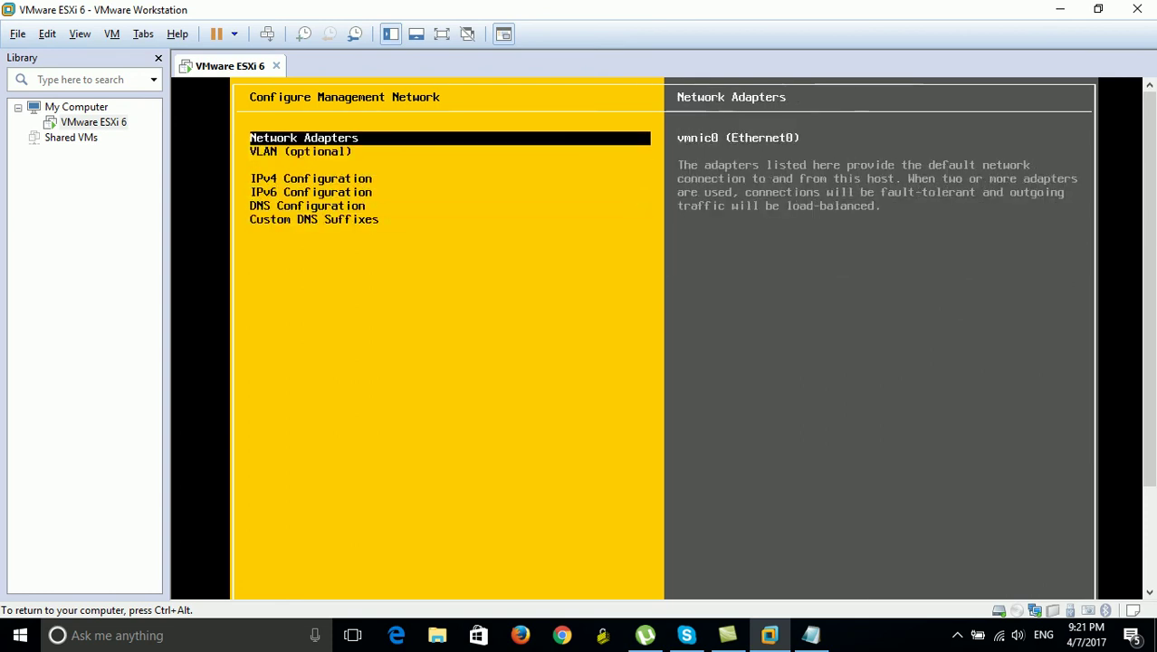
key("Down")
key("ctrl+alt")
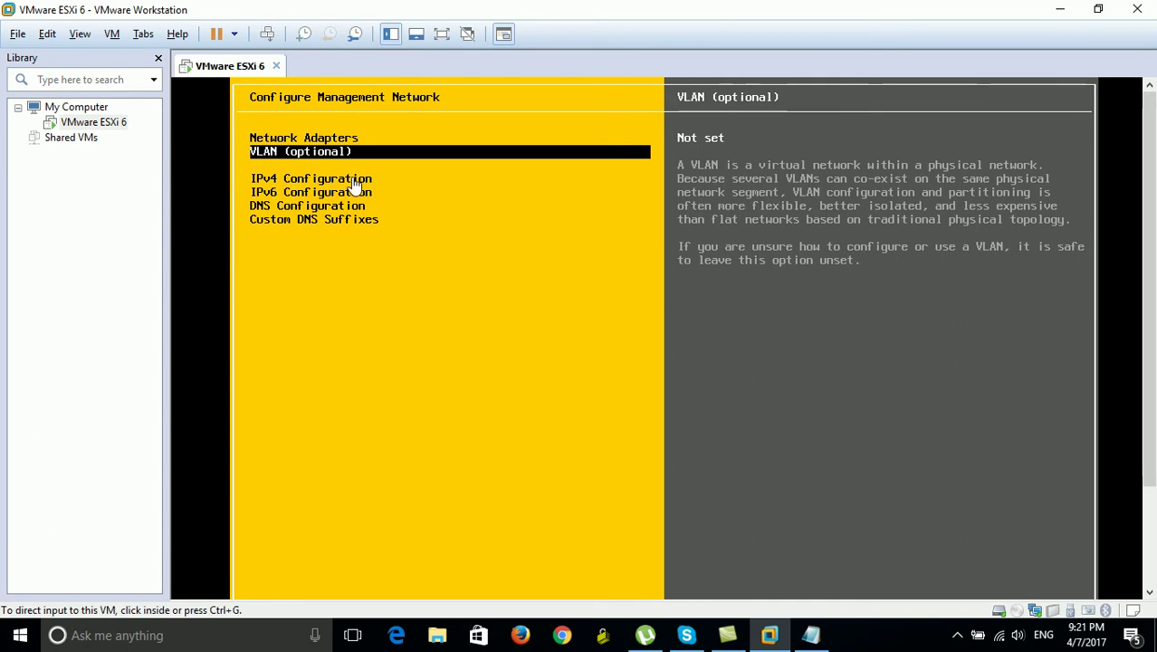
left_click(1150, 592)
left_click(1150, 592)
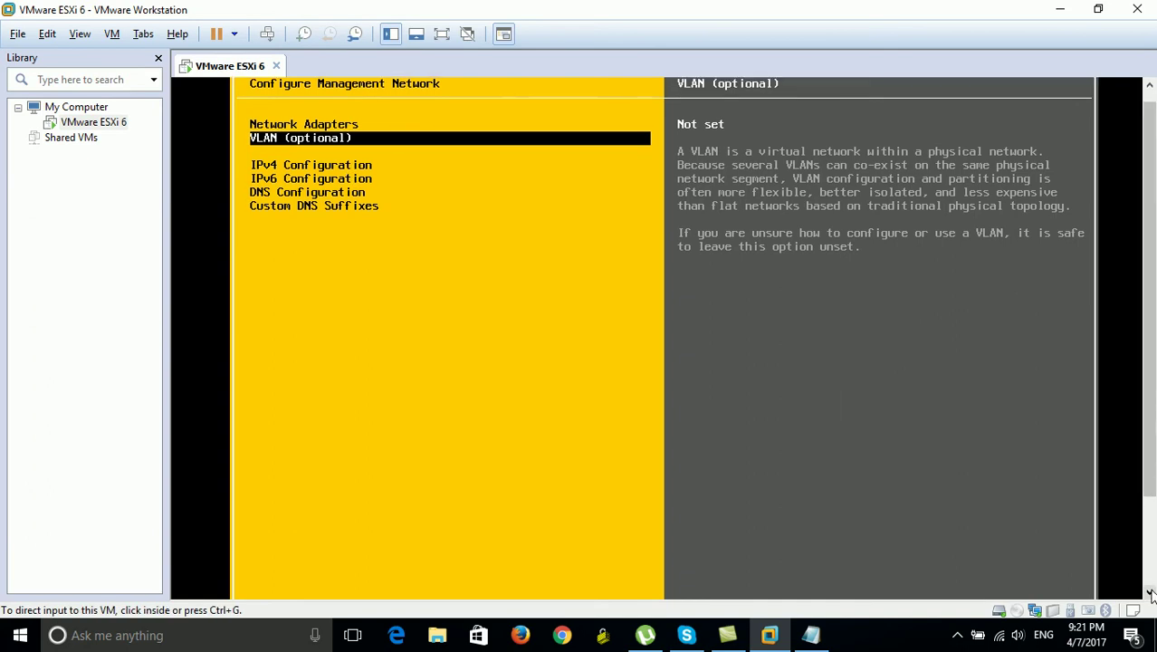
left_click_drag(1147, 432, 1146, 536)
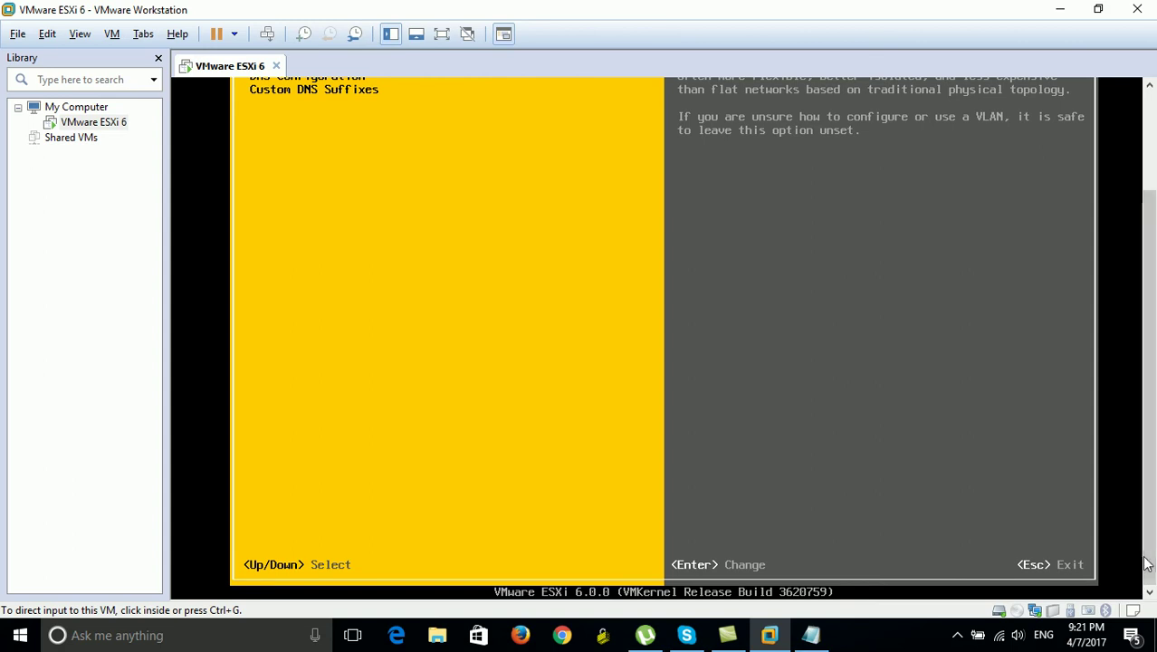
left_click_drag(1148, 543, 1148, 444)
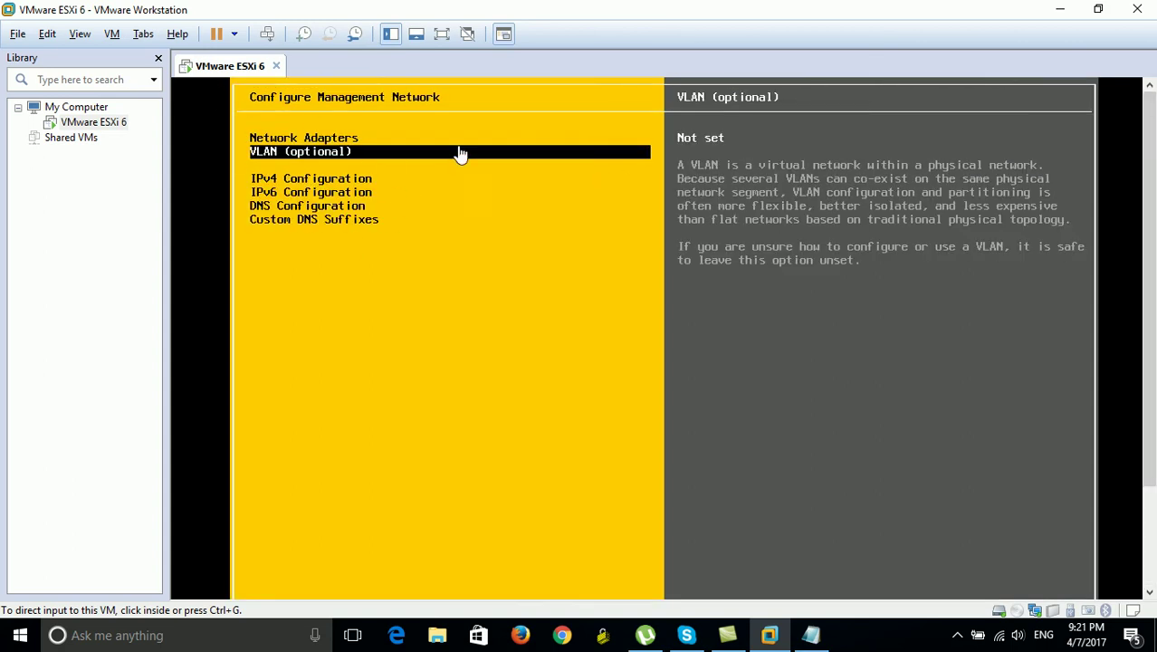
- Minimize VMware Workstation and open the Windows adapter settings through the Network and Sharing Centre
left_click(1048, 14)
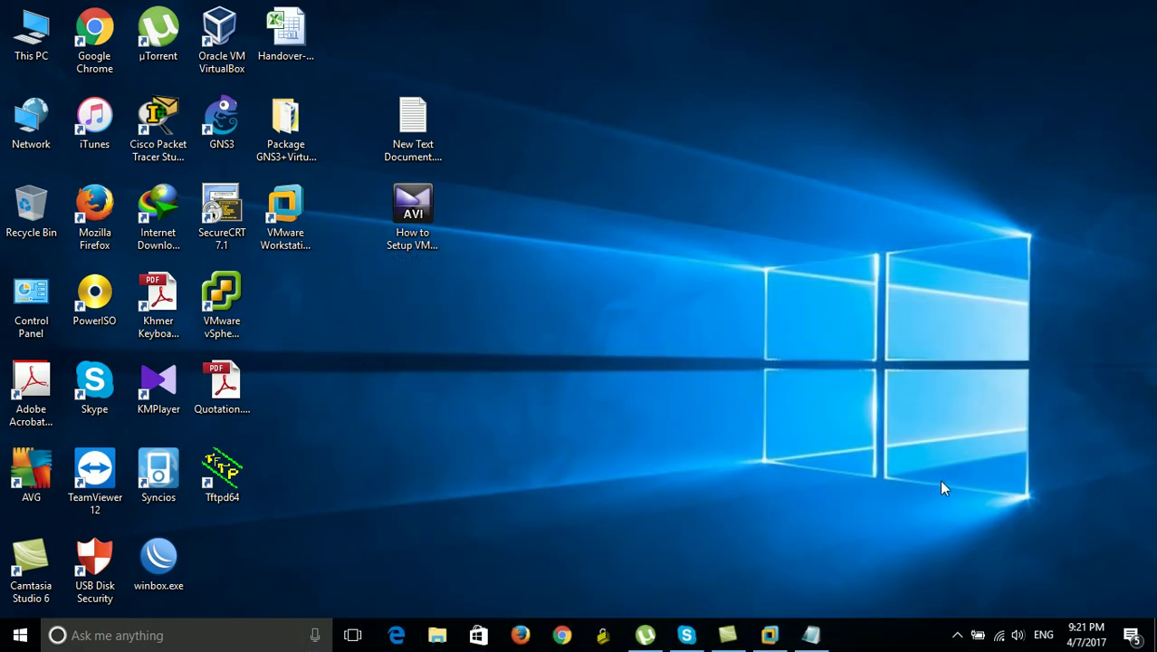
right_click(1000, 635)
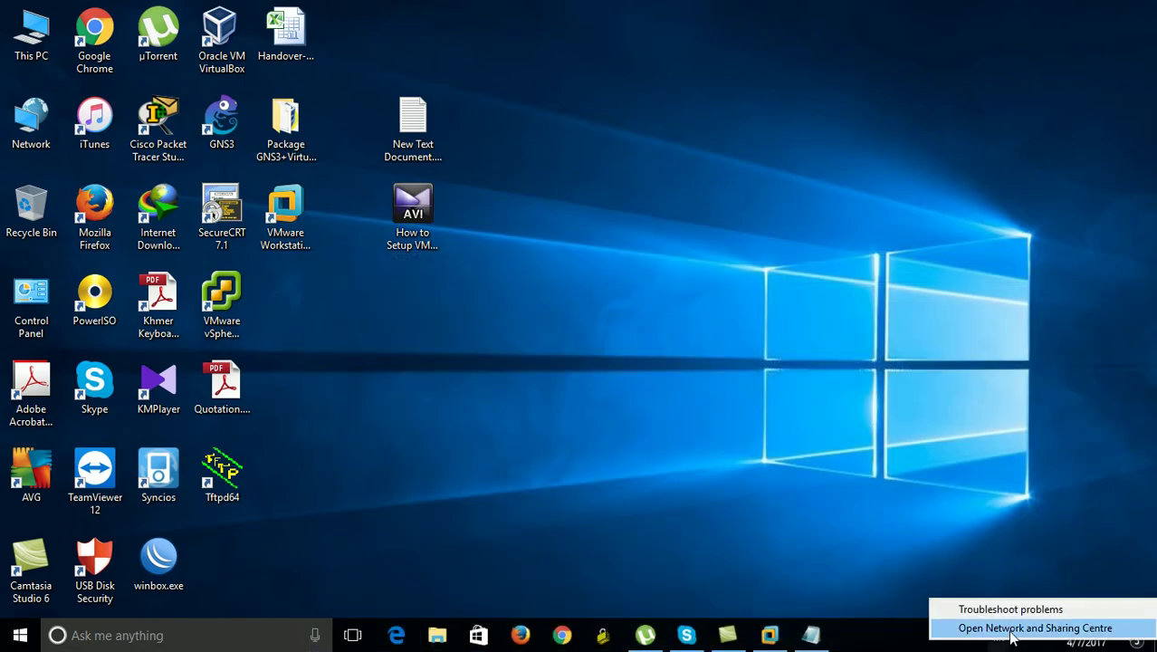
left_click(1032, 628)
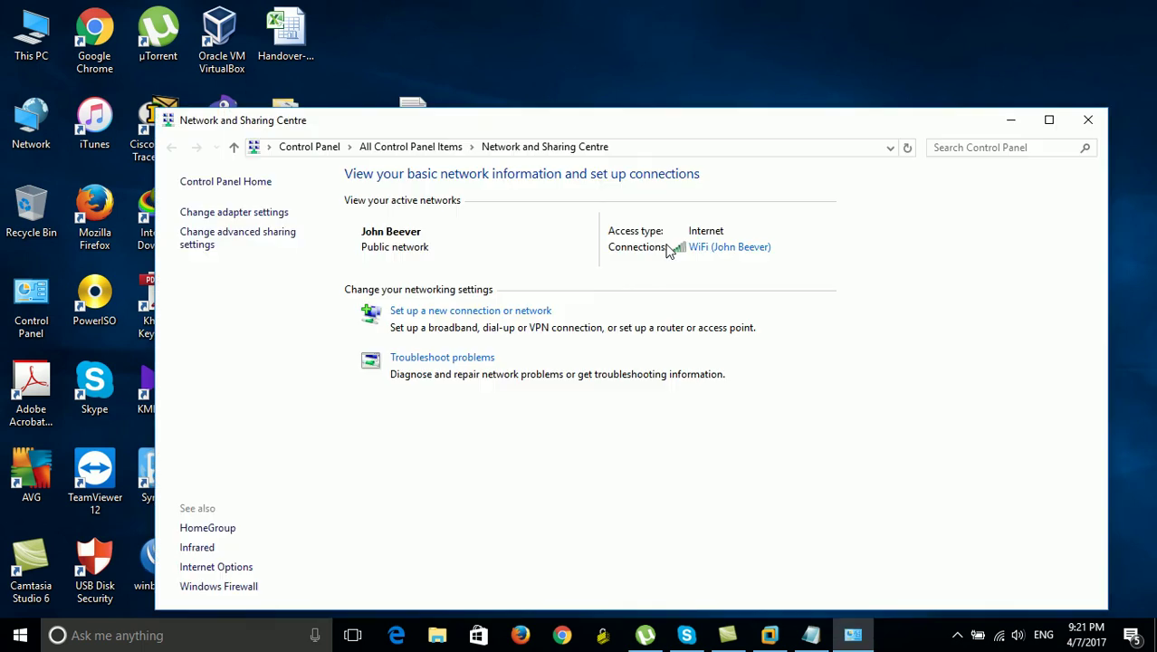
left_click(1050, 123)
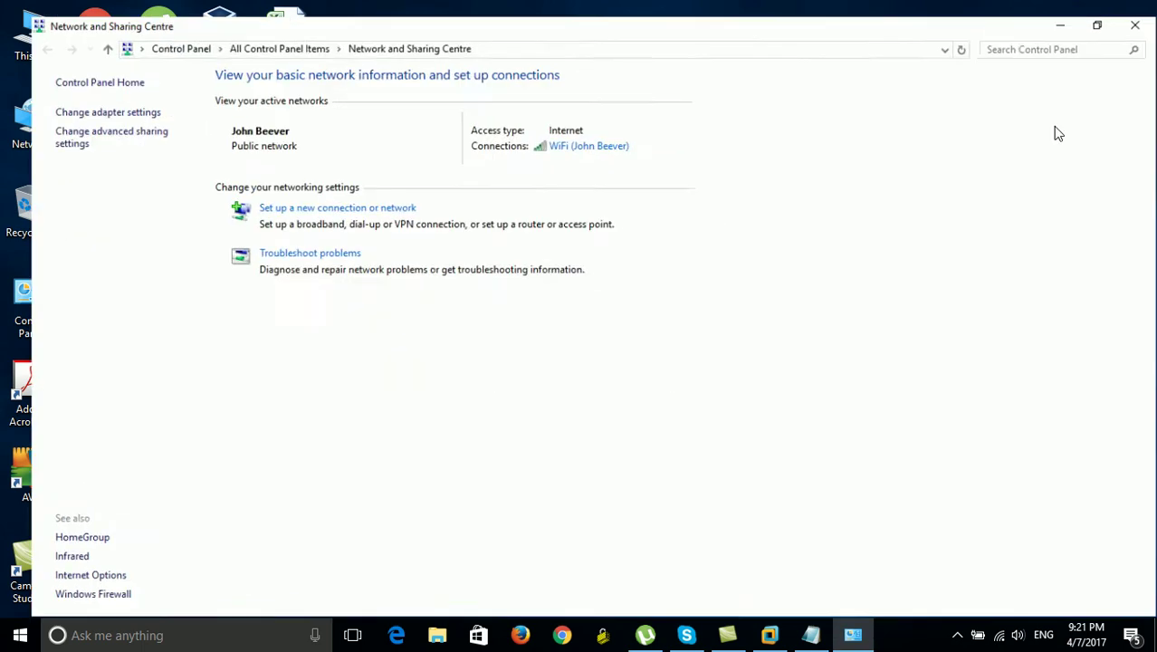
left_click(100, 98)
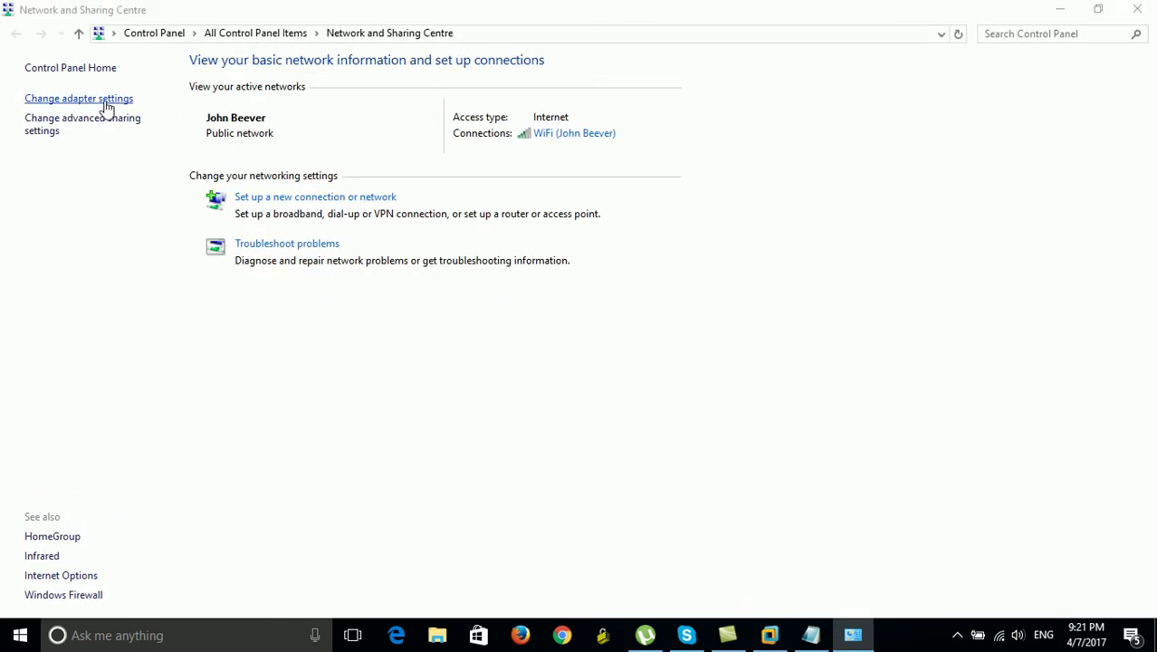
- Open the Internet Protocol Version 4 (TCP/IPv4) properties of VMware Network Adapter VMnet1
right_click(332, 160)
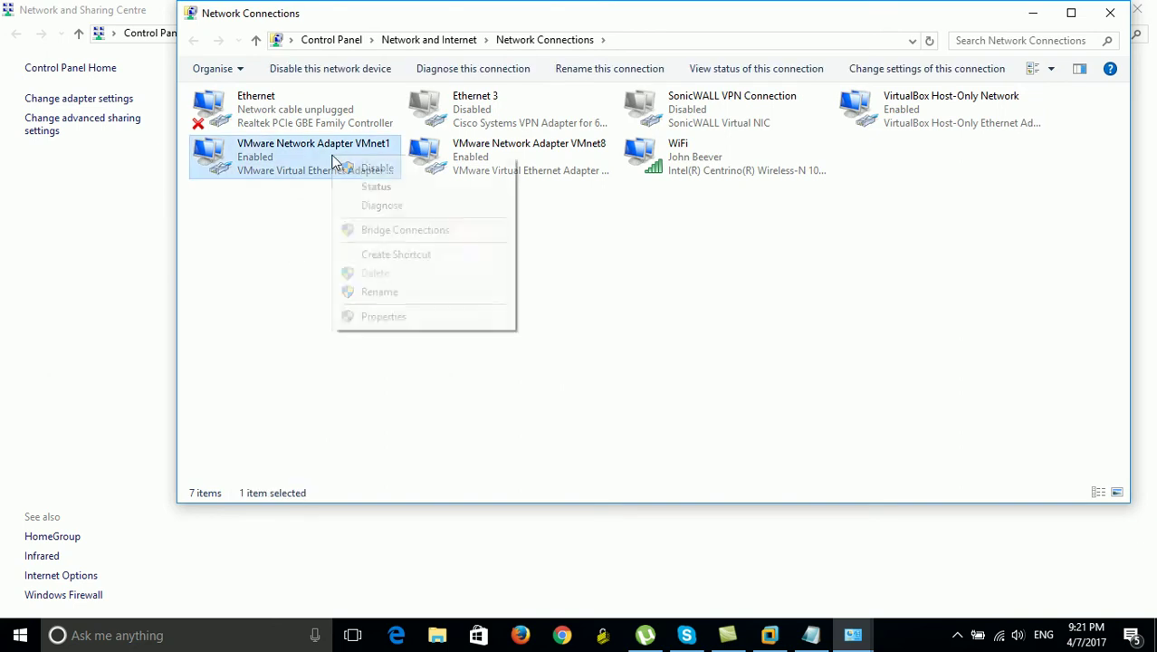
left_click(384, 316)
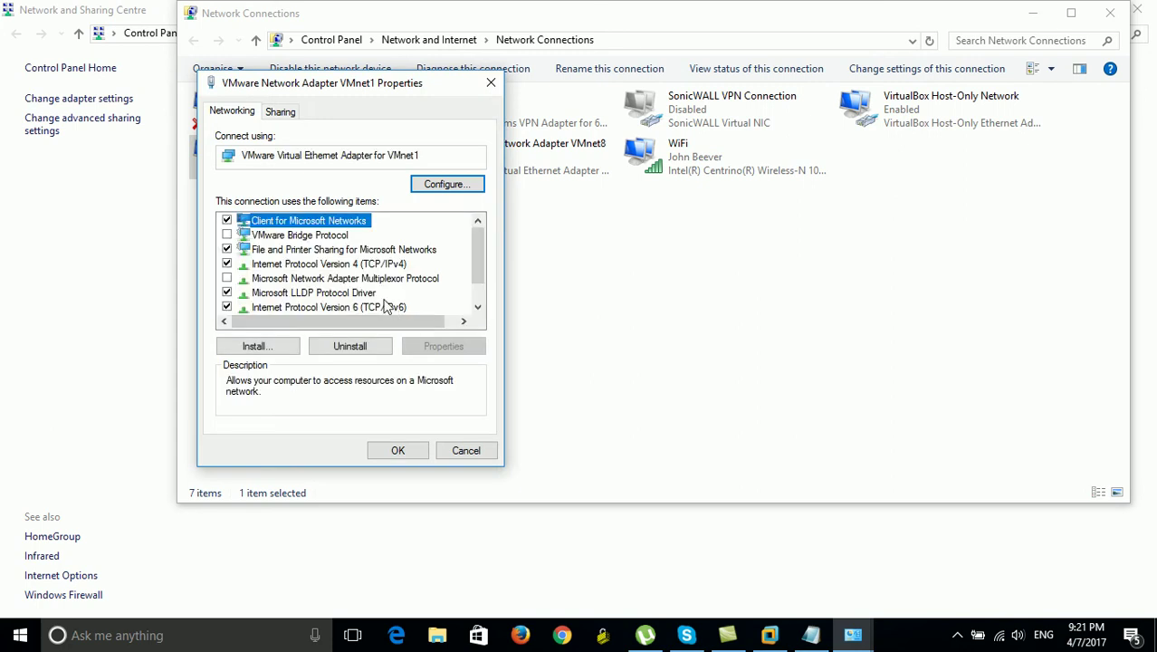
left_click(386, 266)
left_click(443, 345)
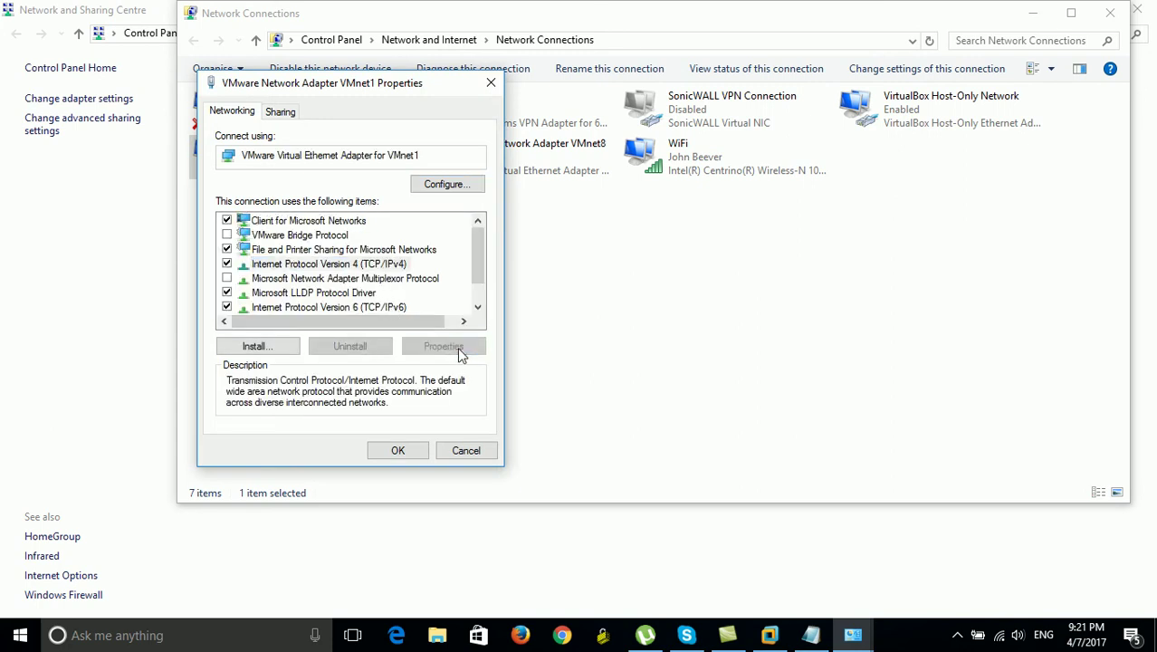
- Switch the VMnet1 adapter to a manually specified IP address and set it to 172.16.1.250
left_click(377, 270)
type("17216")
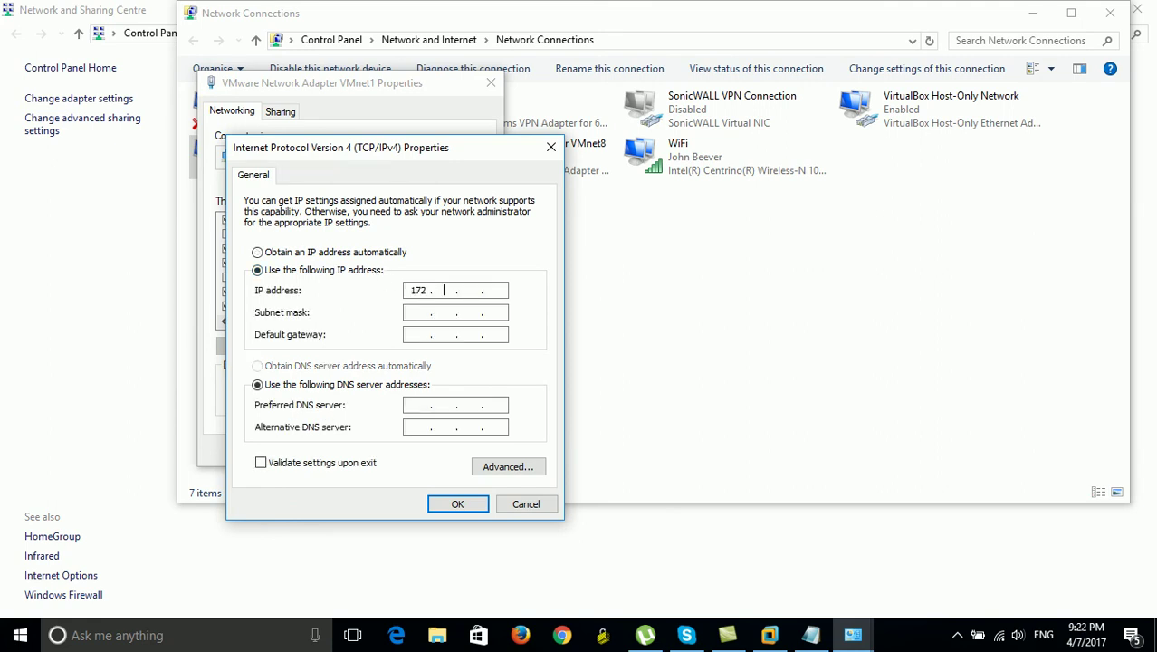
key("Tab")
left_click(467, 286)
type("1")
left_click(497, 291)
type("250")
- Set VMnet1's subnet mask to 255.255.255.0 and default gateway to 172.16.1.1, then save and close its properties
left_click(475, 312)
key("BackSpace")
key("BackSpace")
type("255")
left_click(428, 335)
type("172 . 16 . ")
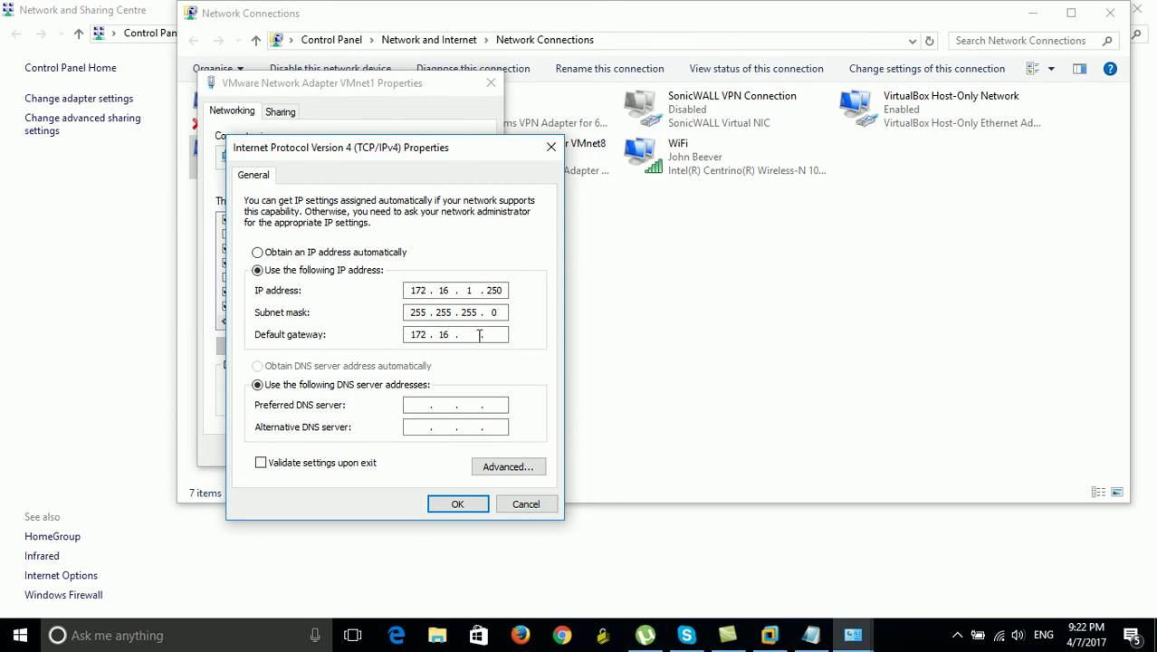
type("1 . 1")
left_click(460, 507)
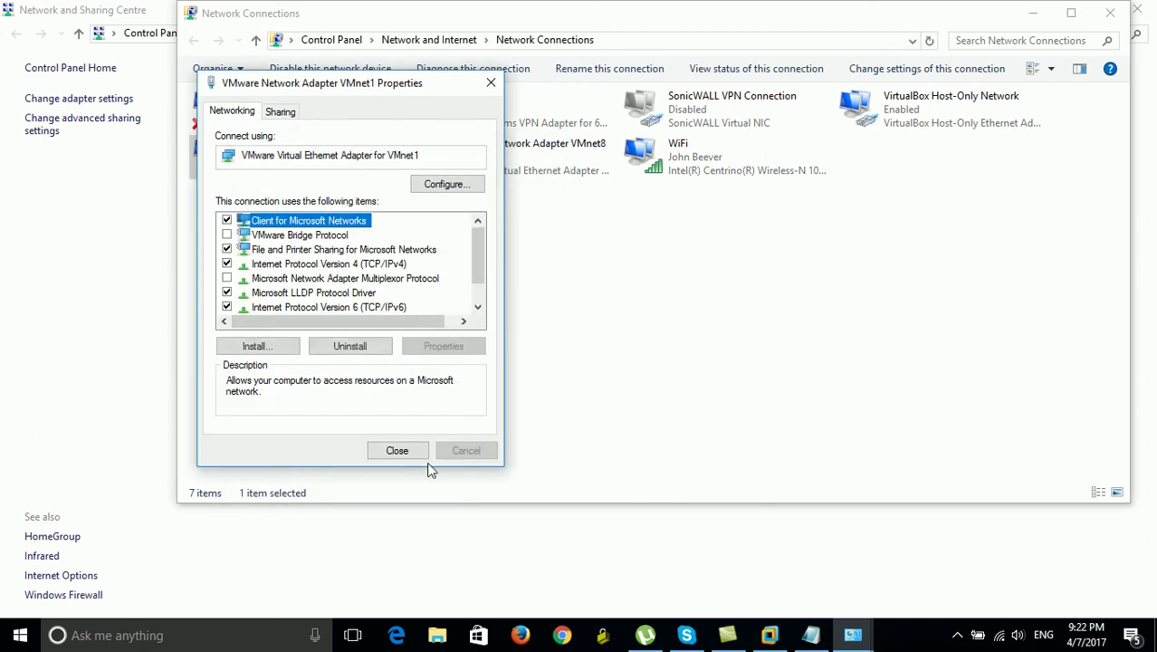
left_click(401, 450)
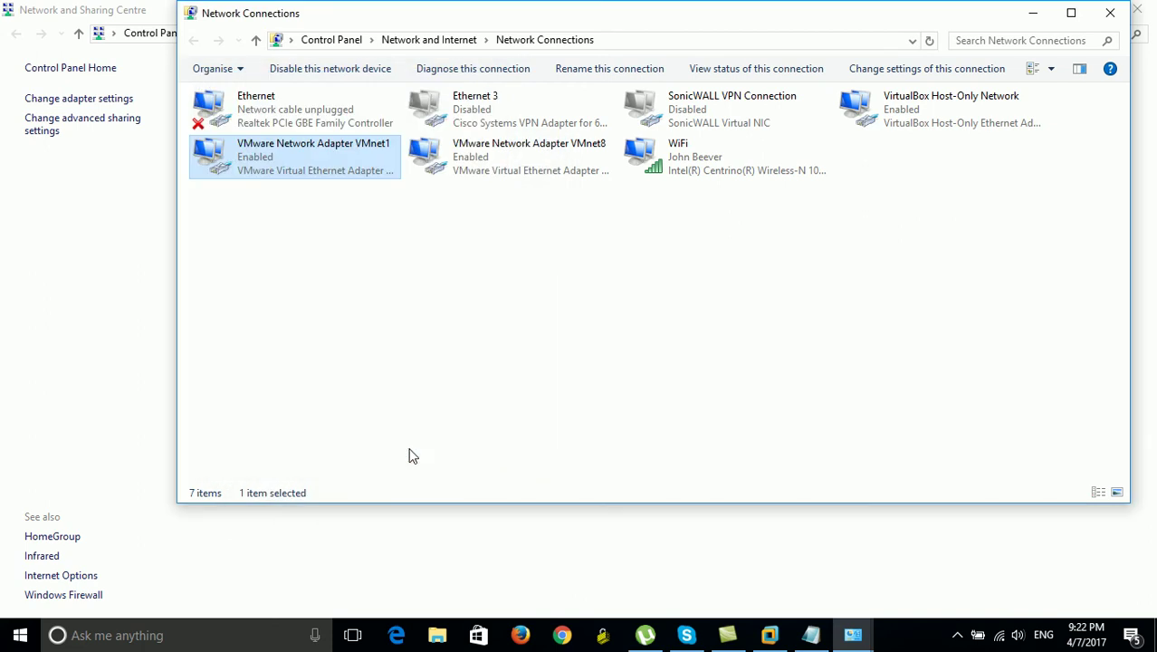
- Open a Windows Command Prompt and ping the ESXi host at 172.16.1.1
key("super+r")
type("cmd")
key("Return")
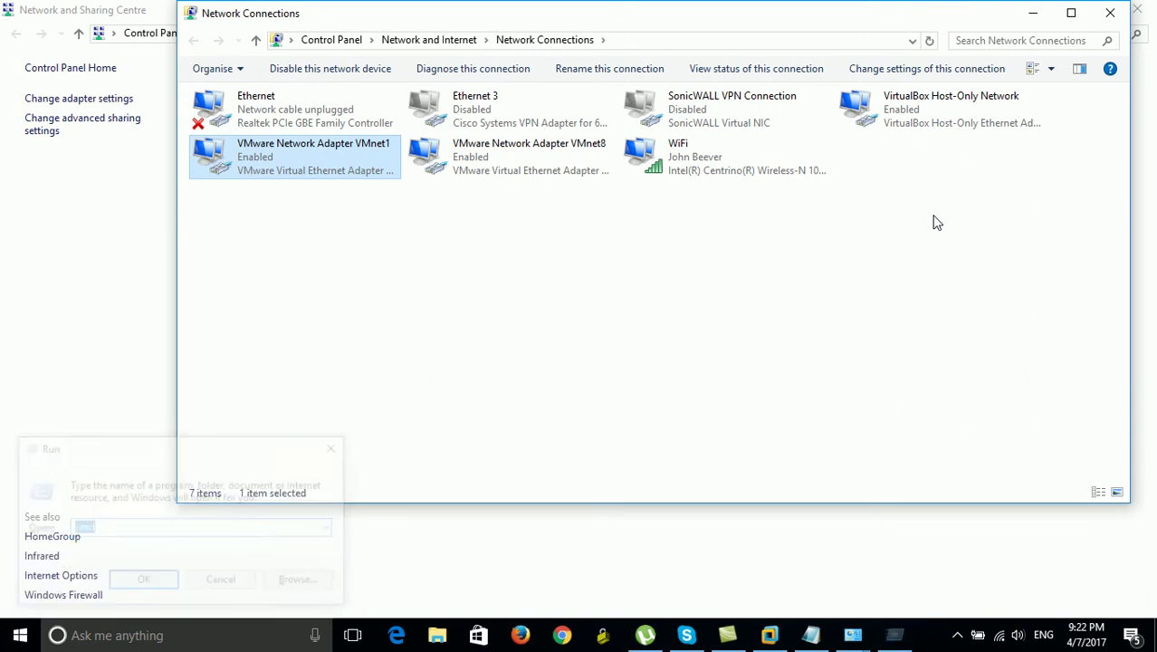
key("Return")
key("Return")
type("ping 172.16.1.1")
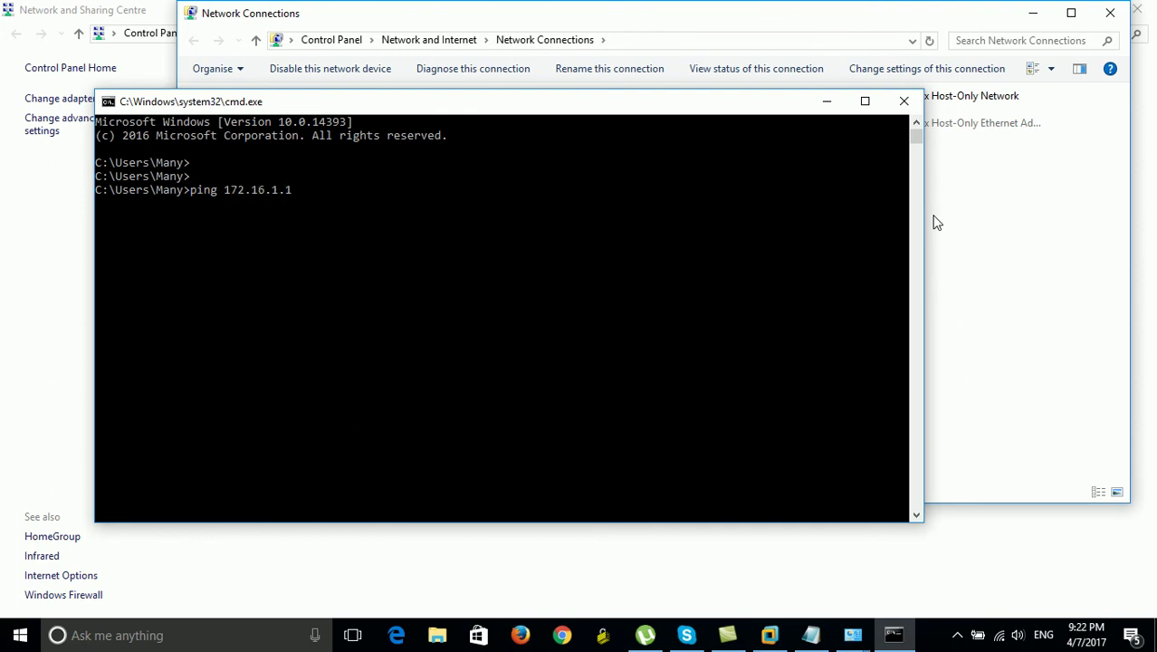
key("Return")
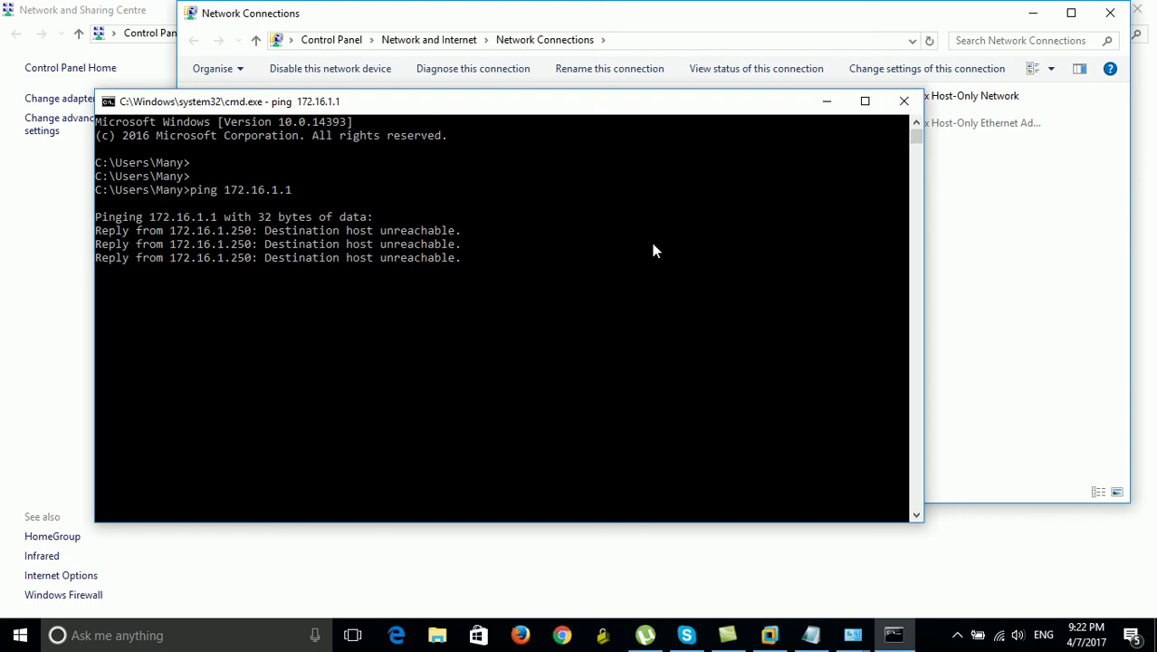
- Stop the current ping and start a continuous ping to 172.16.1.1 with the -t option
key("ctrl+c")
key("Up")
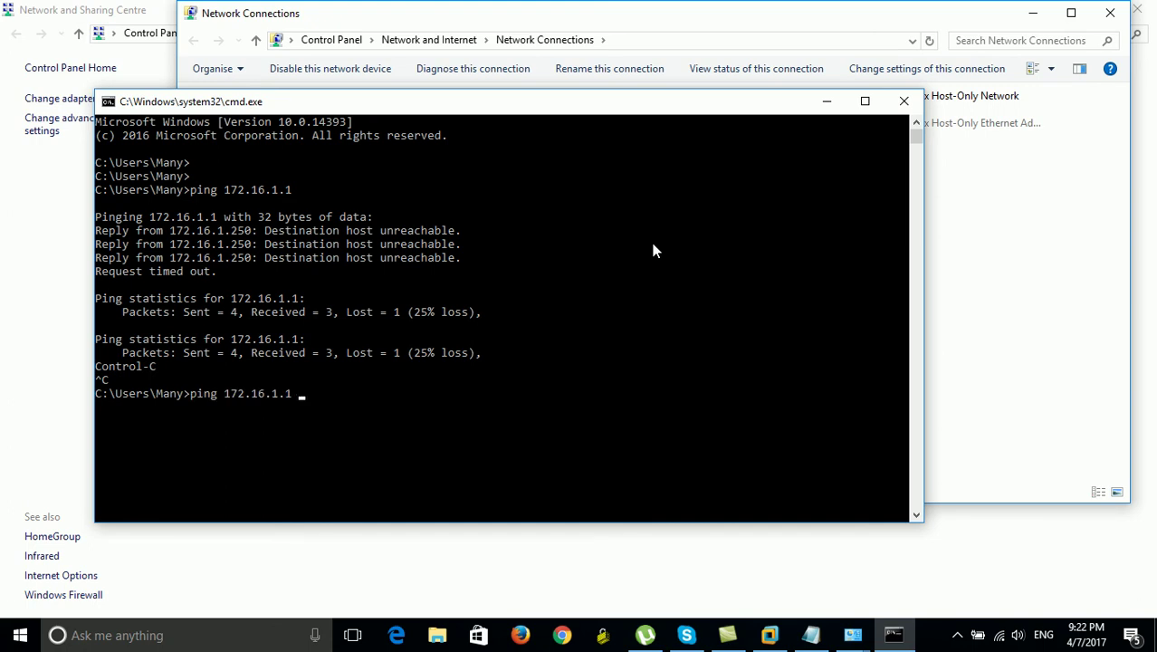
type("-t")
key("Return")
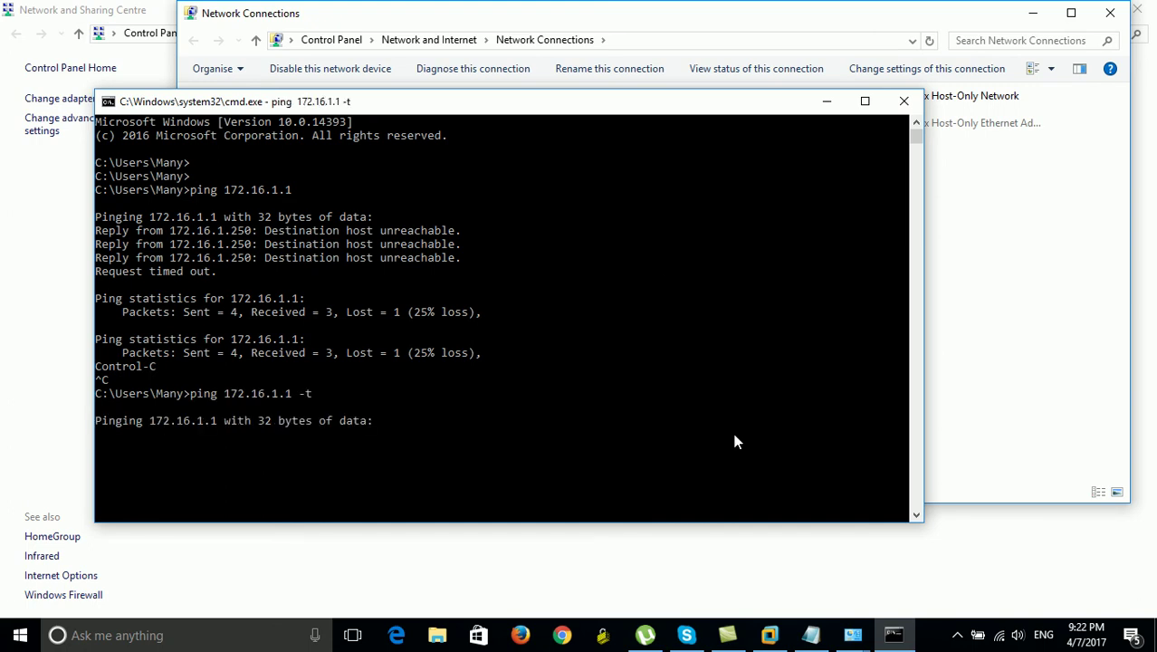
- Switch to VMware Workstation, cancel the VLAN dialog, and exit Configure Management Network to the ESXi main screen
left_click(781, 634)
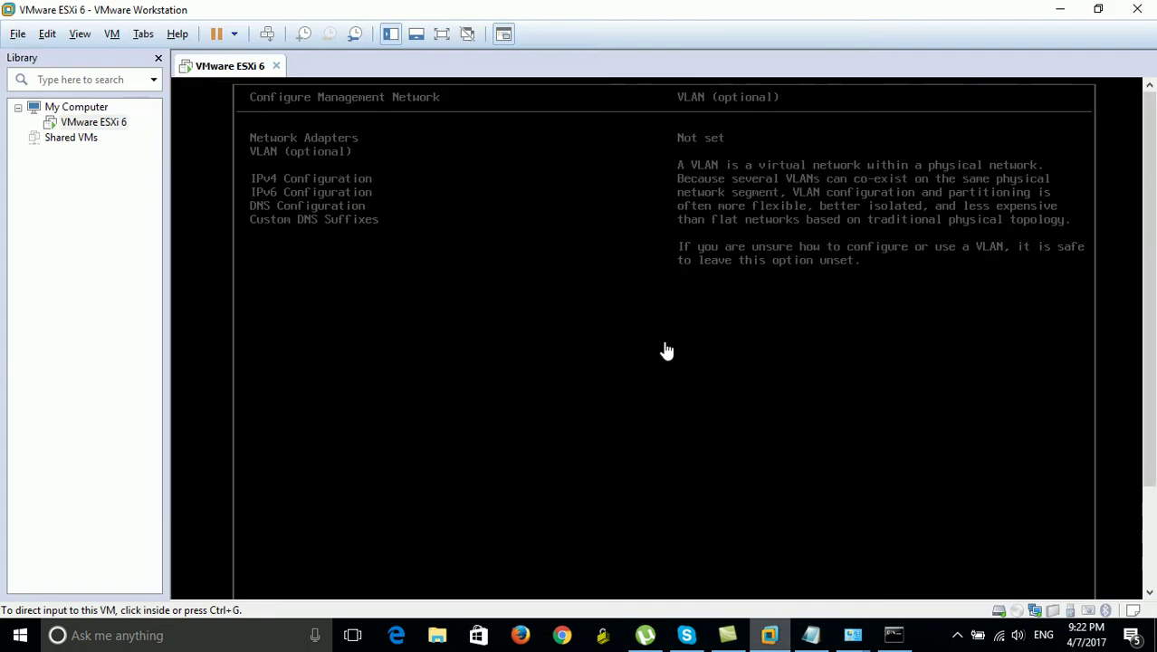
left_click(566, 188)
key("Return")
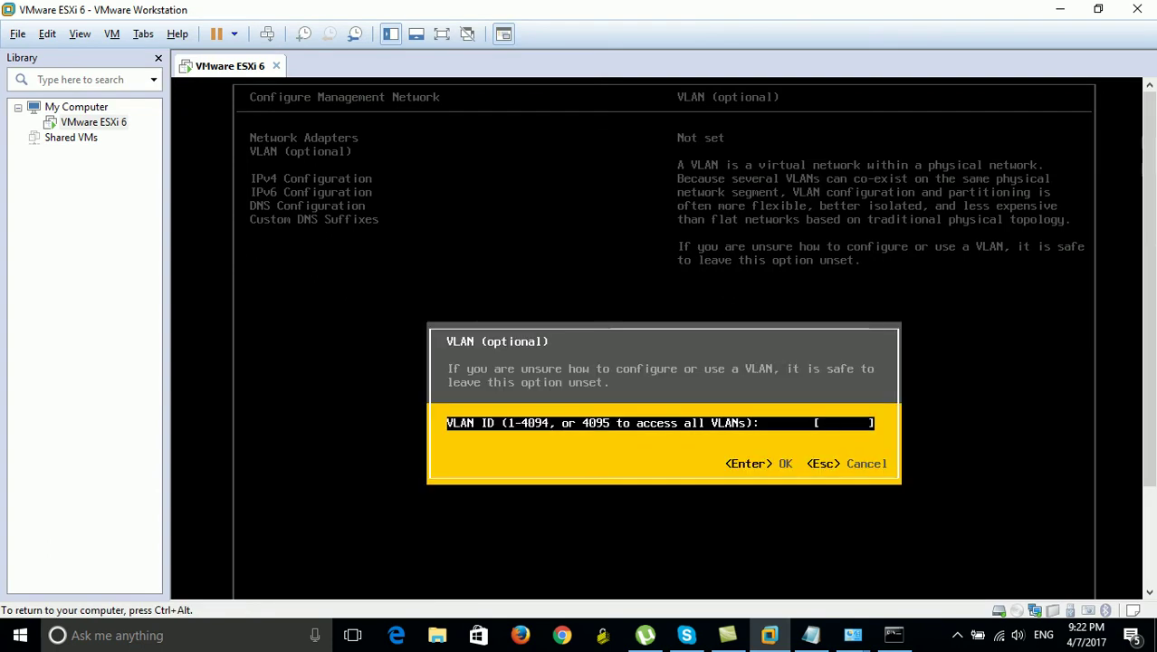
key("Escape")
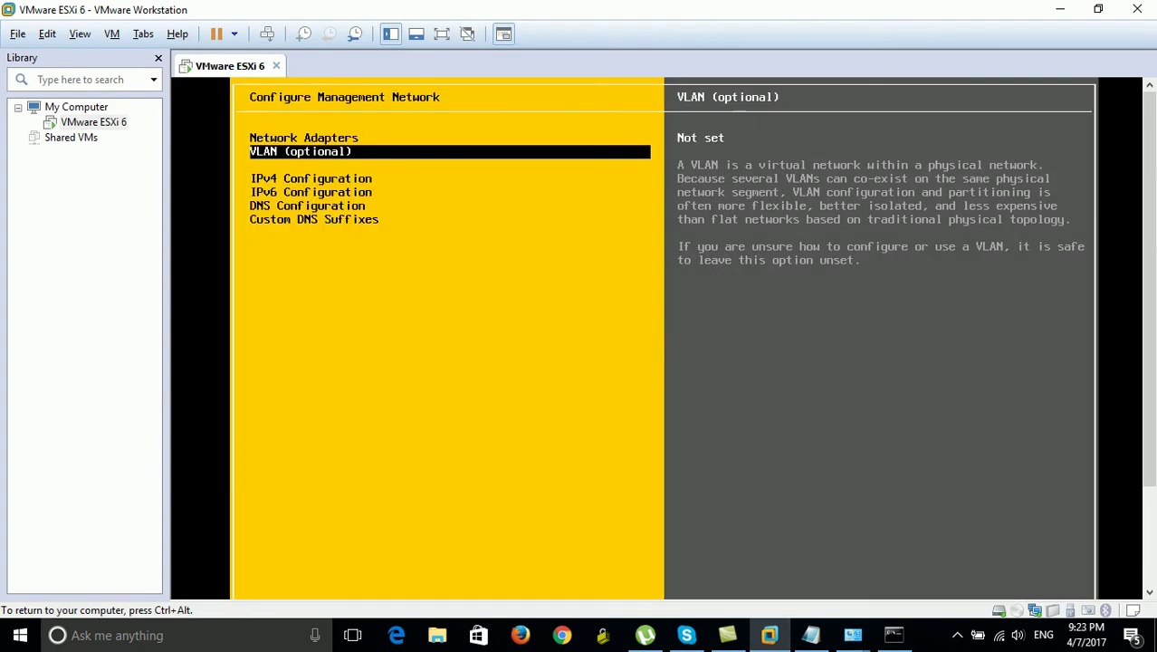
key("Escape")
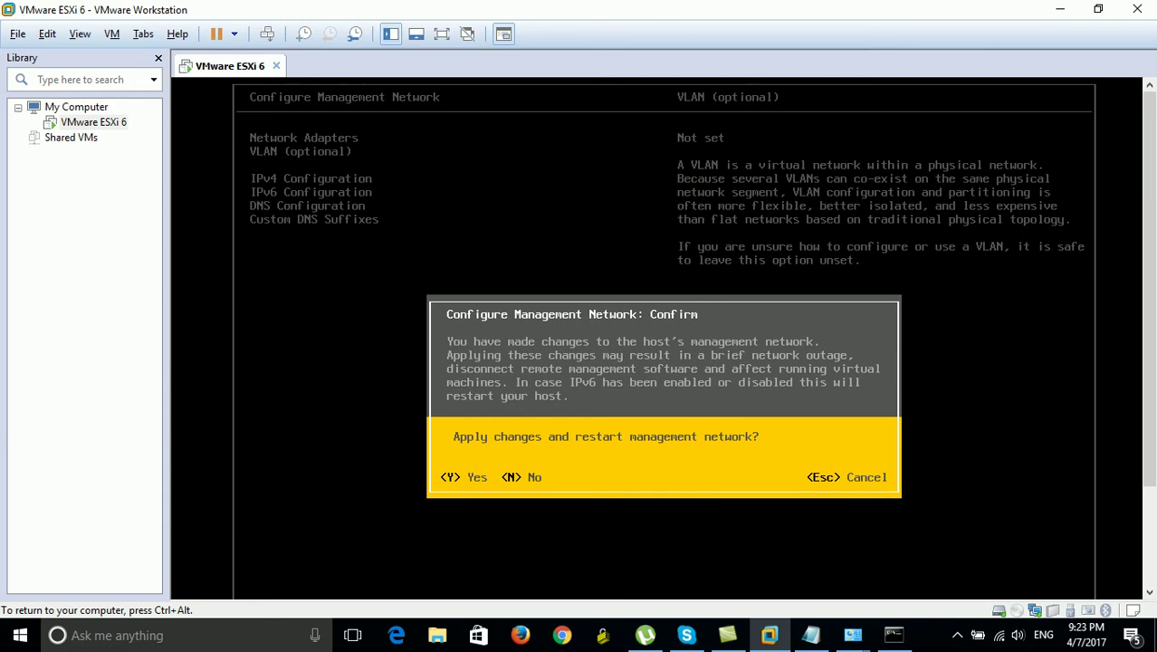
key("Escape")
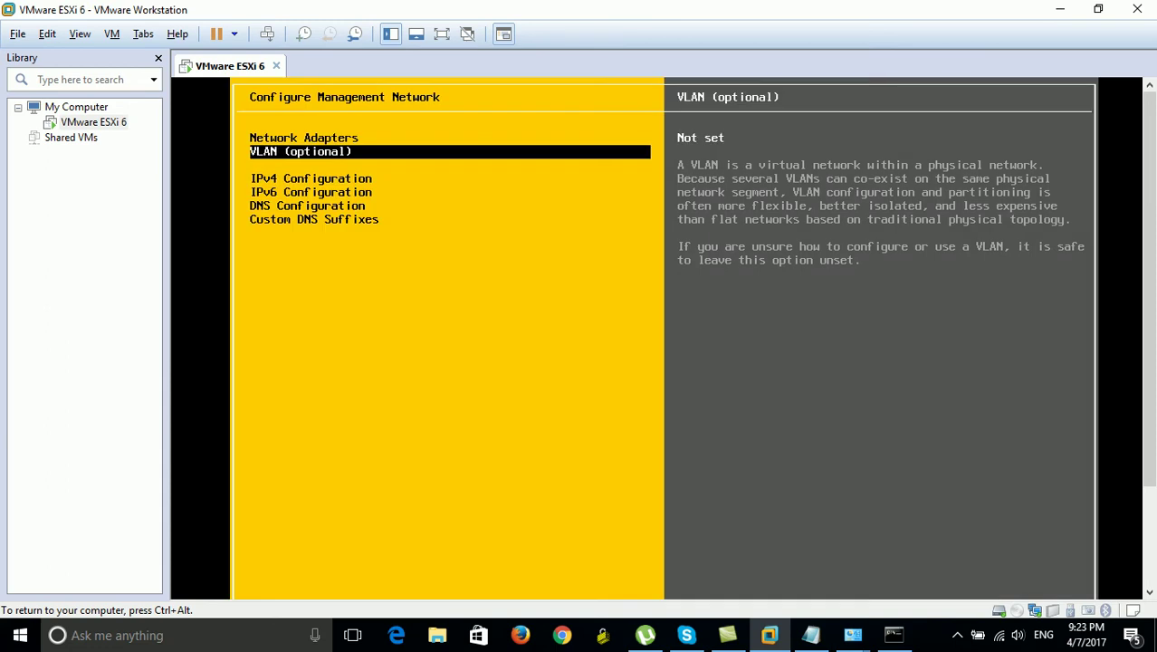
key("Escape")
key("Escape")
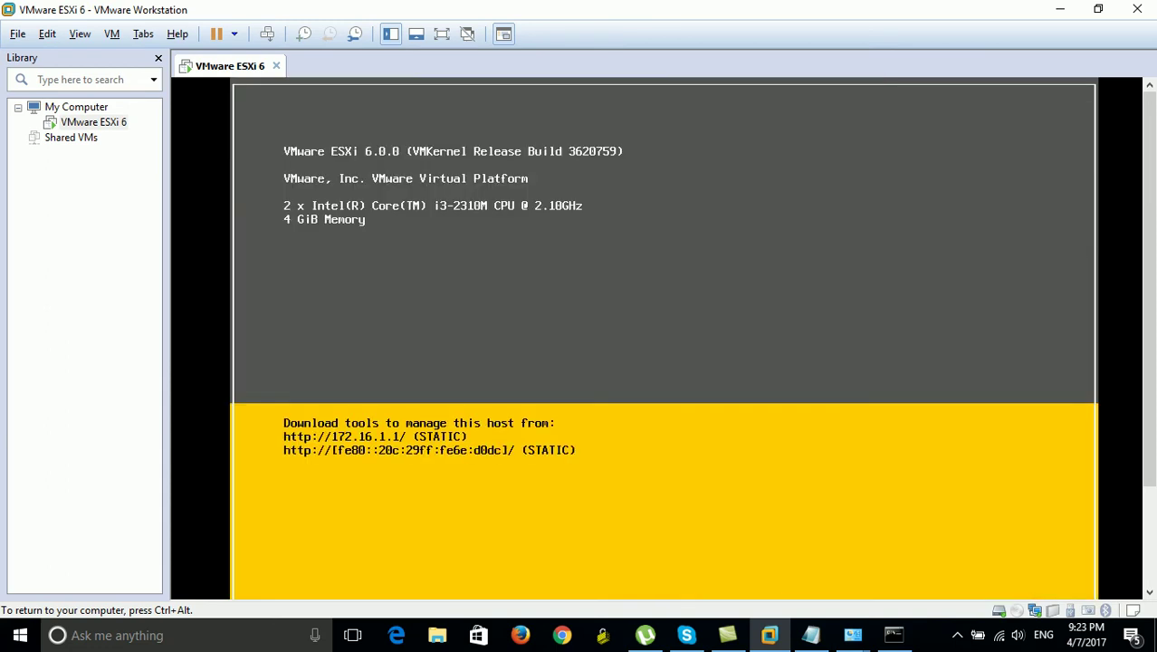
- Minimize VMware Workstation, reposition the Command Prompt window, and restart the continuous ping to 172.16.1.1
key("ctrl+alt")
left_click(1057, 10)
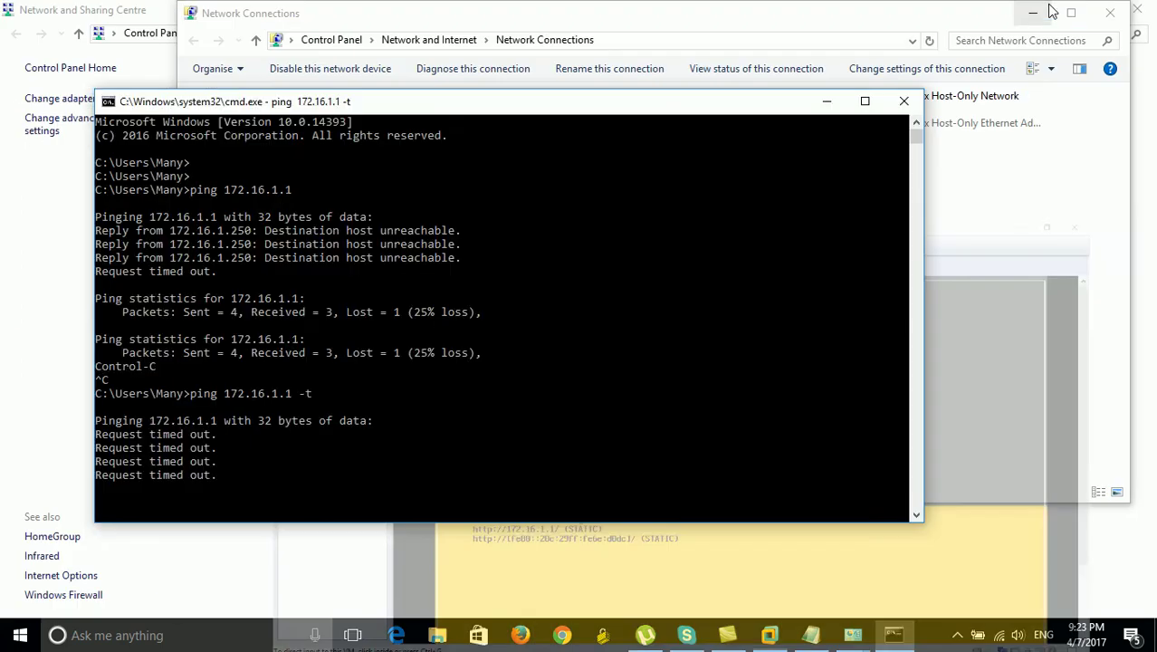
left_click(434, 314)
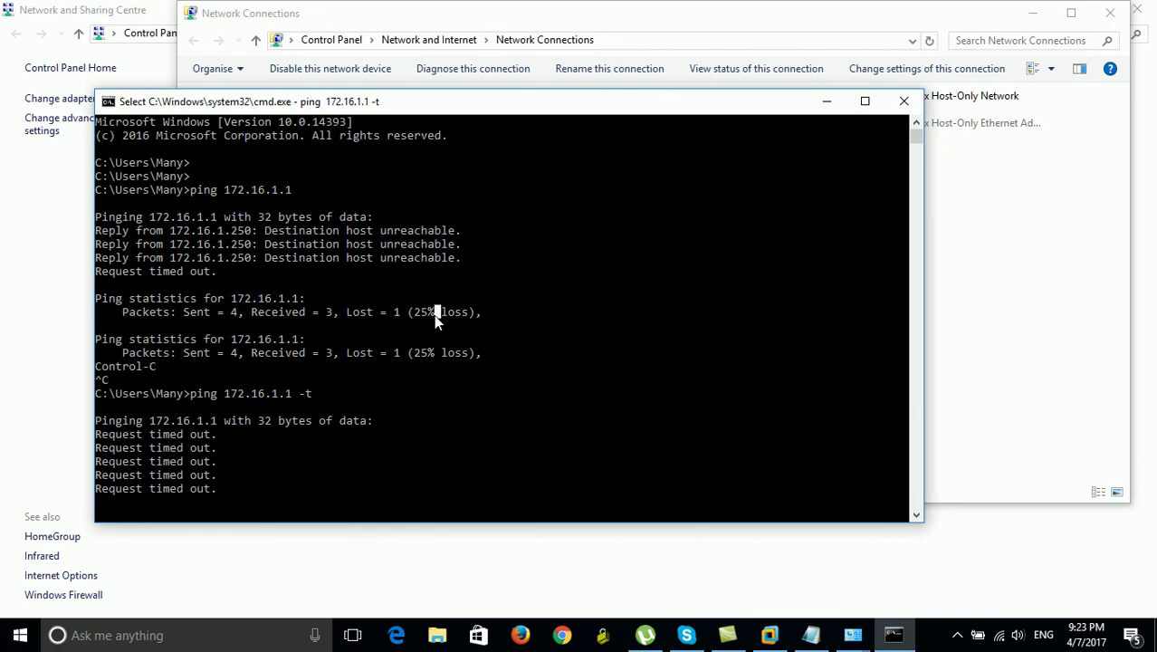
key("Escape")
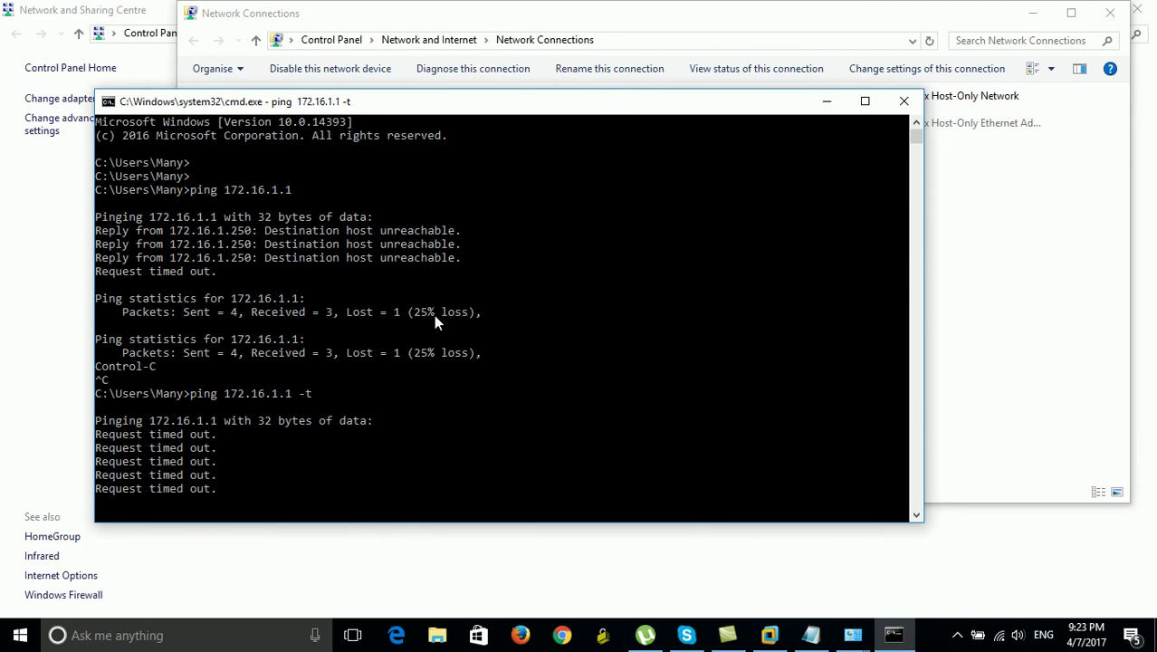
left_click(568, 351)
left_click_drag(489, 106, 541, 54)
left_click(488, 362)
key("ctrl+c")
key("Up")
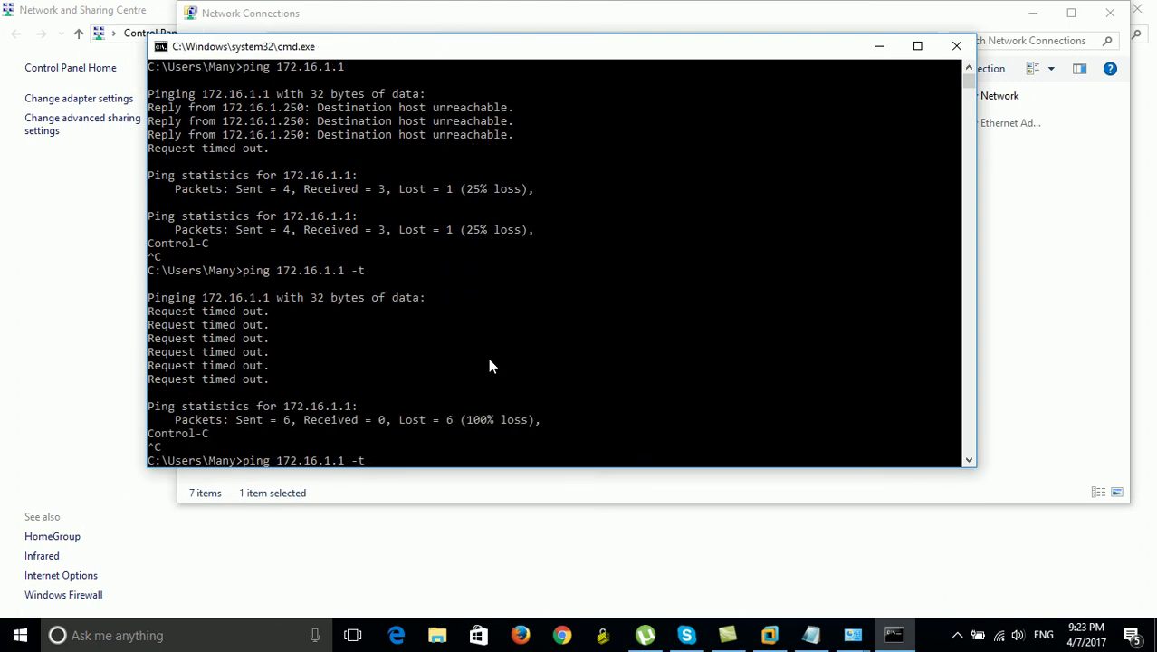
key("Return")
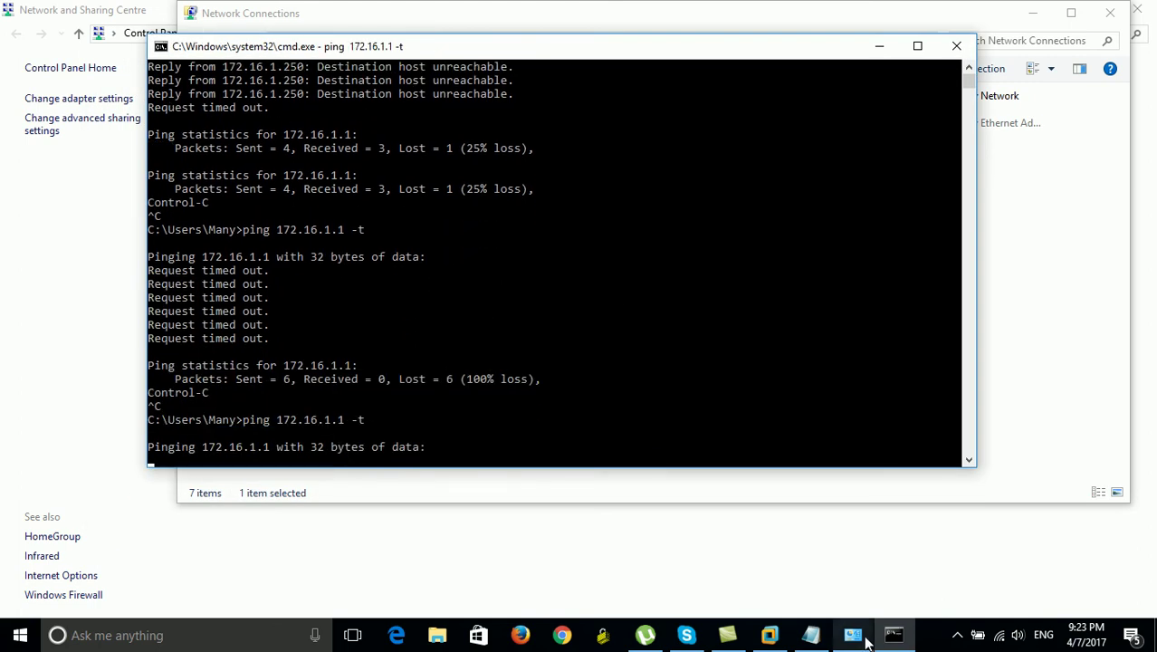
- Return to the ESXi 6 virtual machine, authenticate as root with the account password, and restart the host
mouse_move(865, 640)
mouse_move(770, 636)
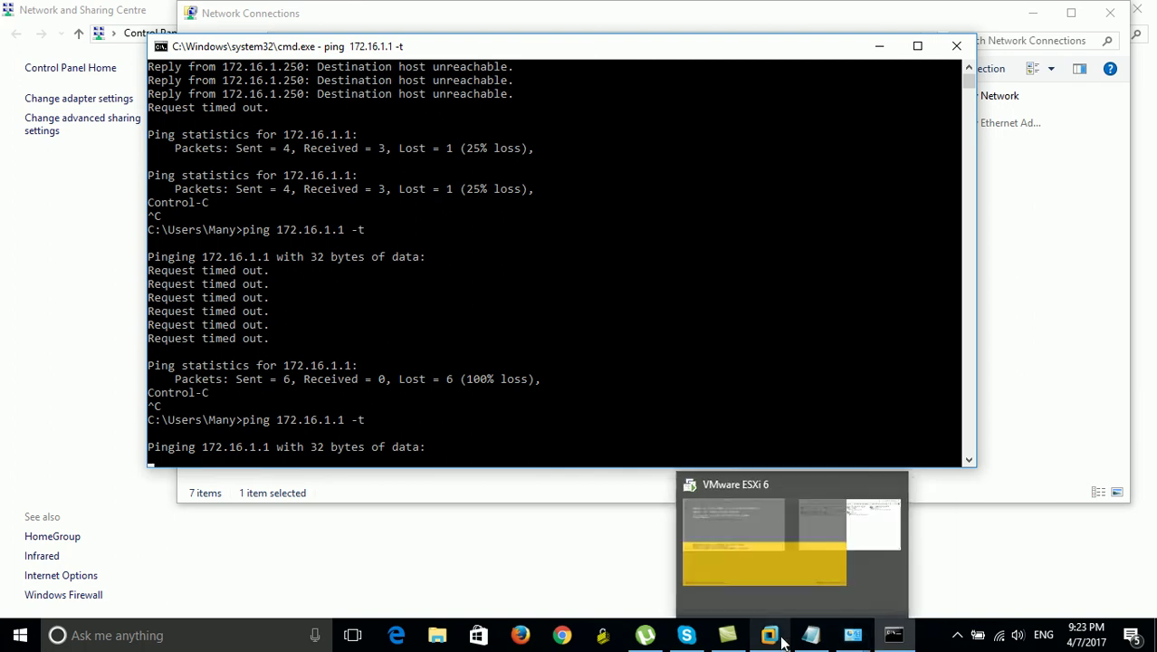
left_click(778, 505)
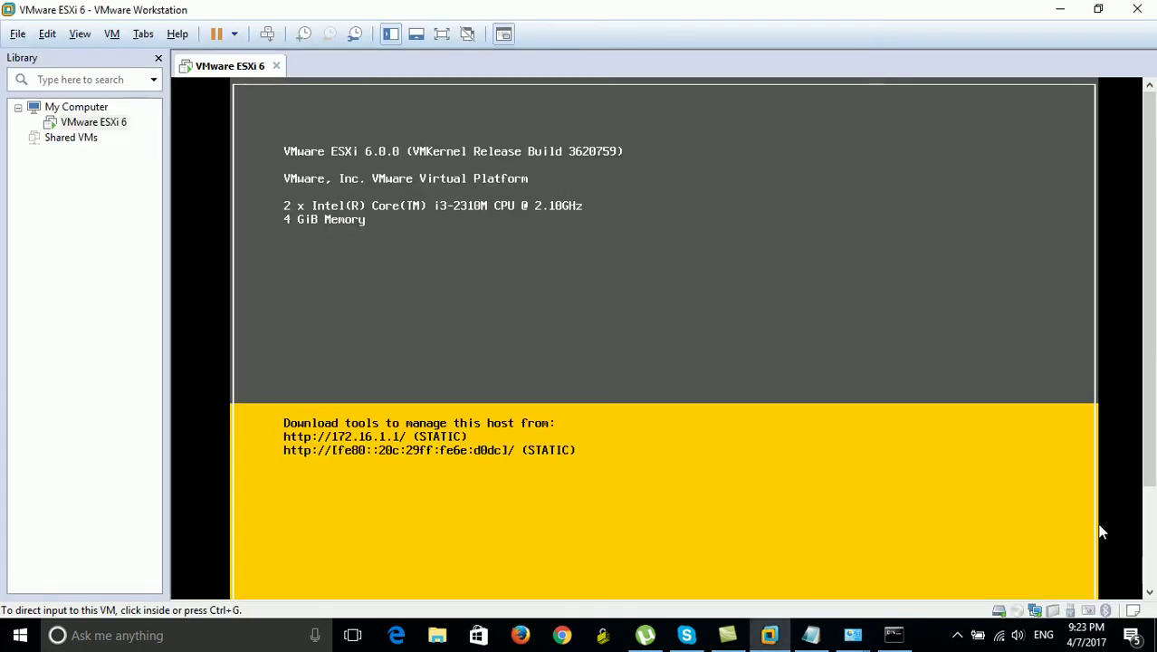
left_click(1033, 487)
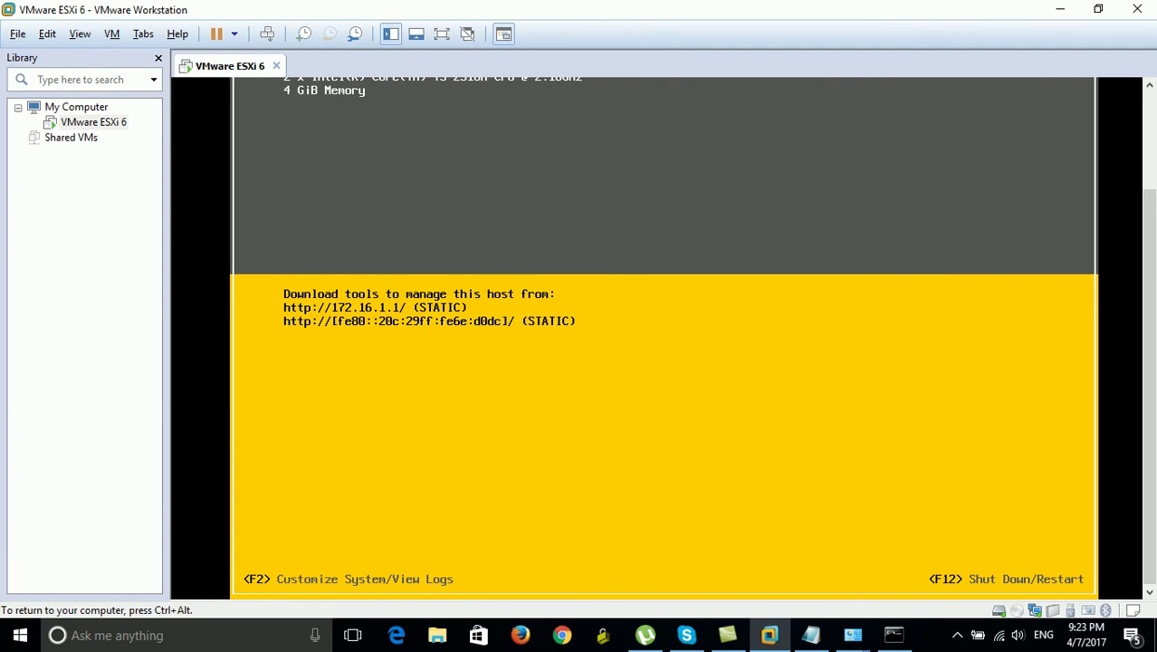
key("F2")
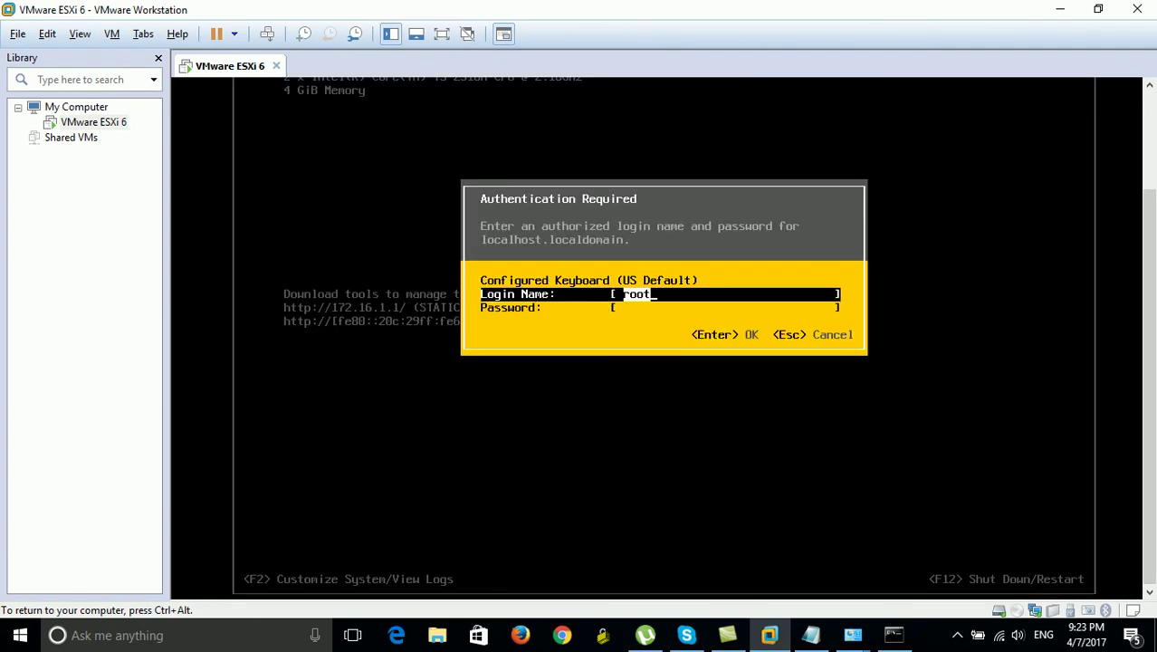
key("Tab")
type("**************")
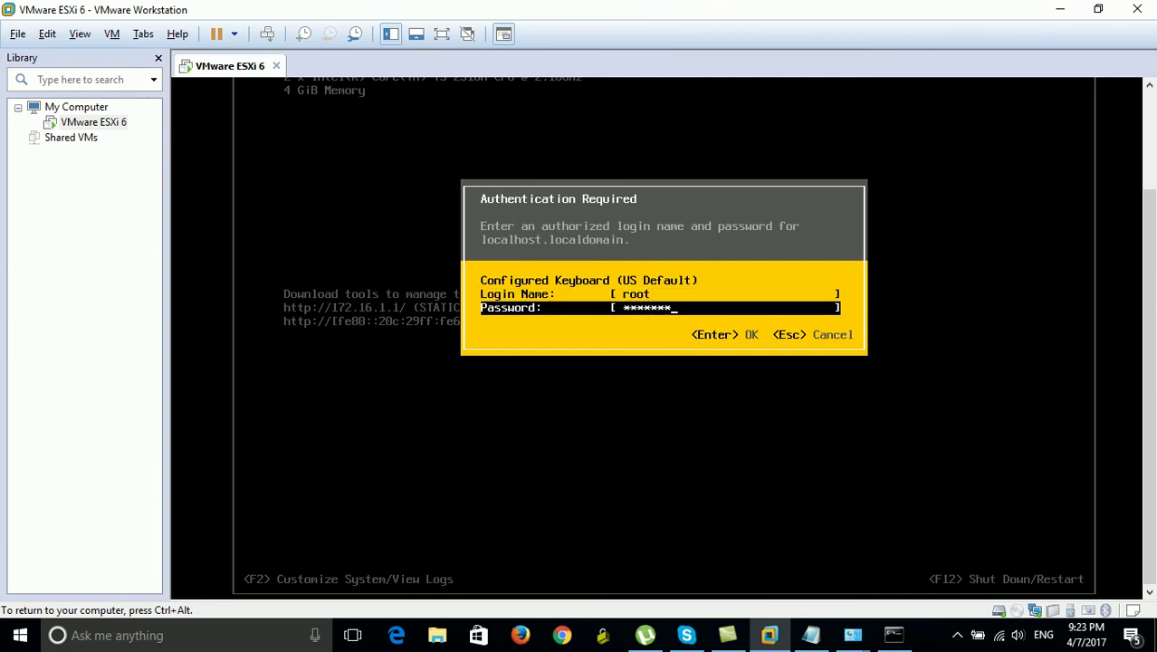
key("Return")
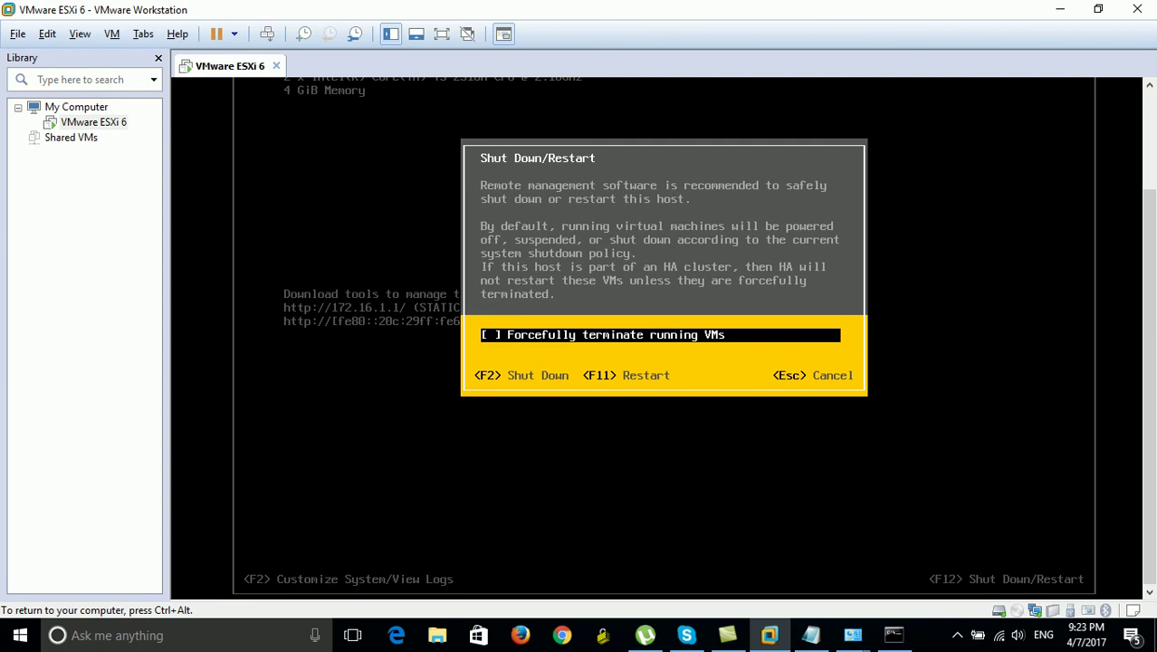
key("F11")
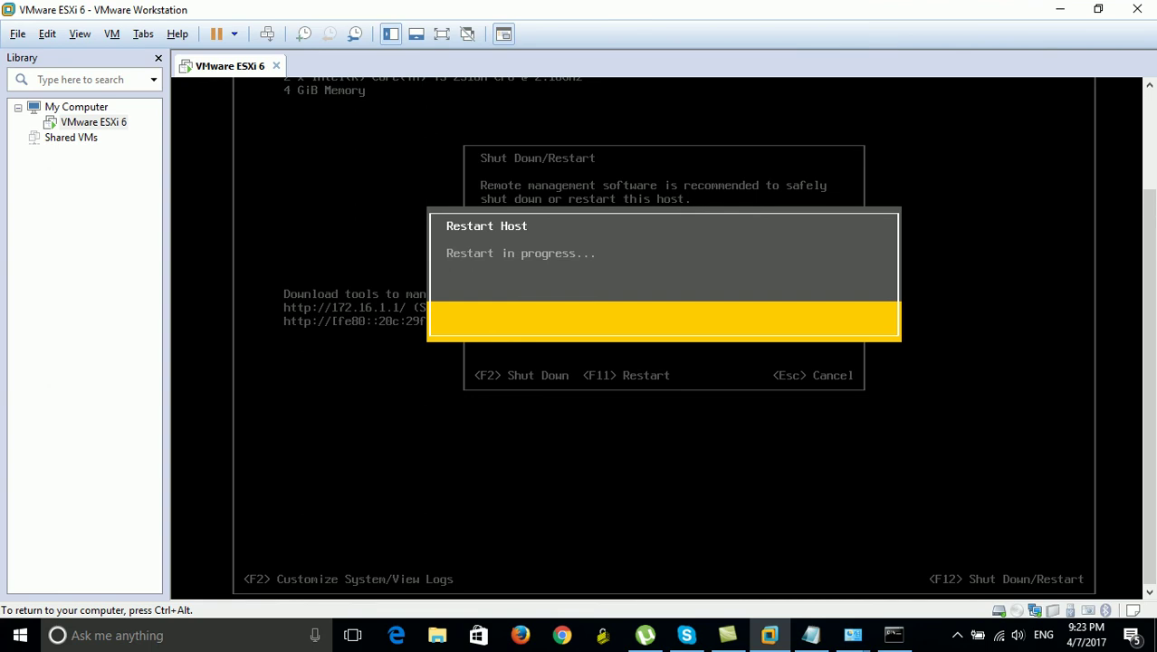
- Minimize VMware Workstation and clear the desktop around the ping window by closing Network Connections and minimizing the Network and Sharing Centre
key("ctrl+alt")
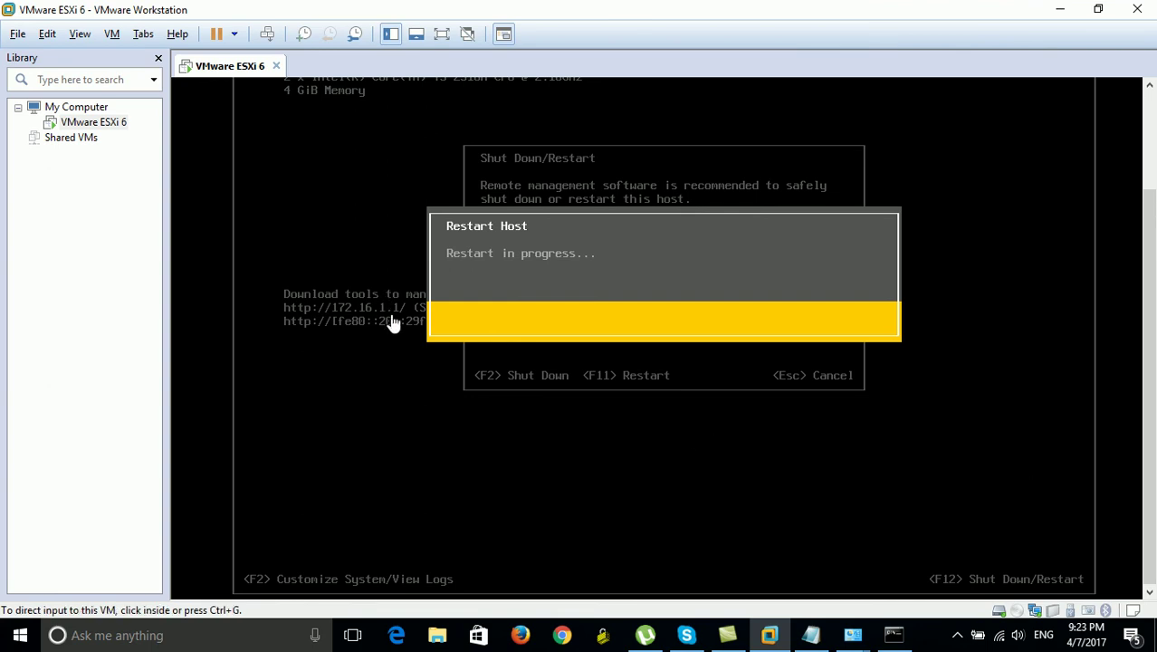
left_click(1061, 9)
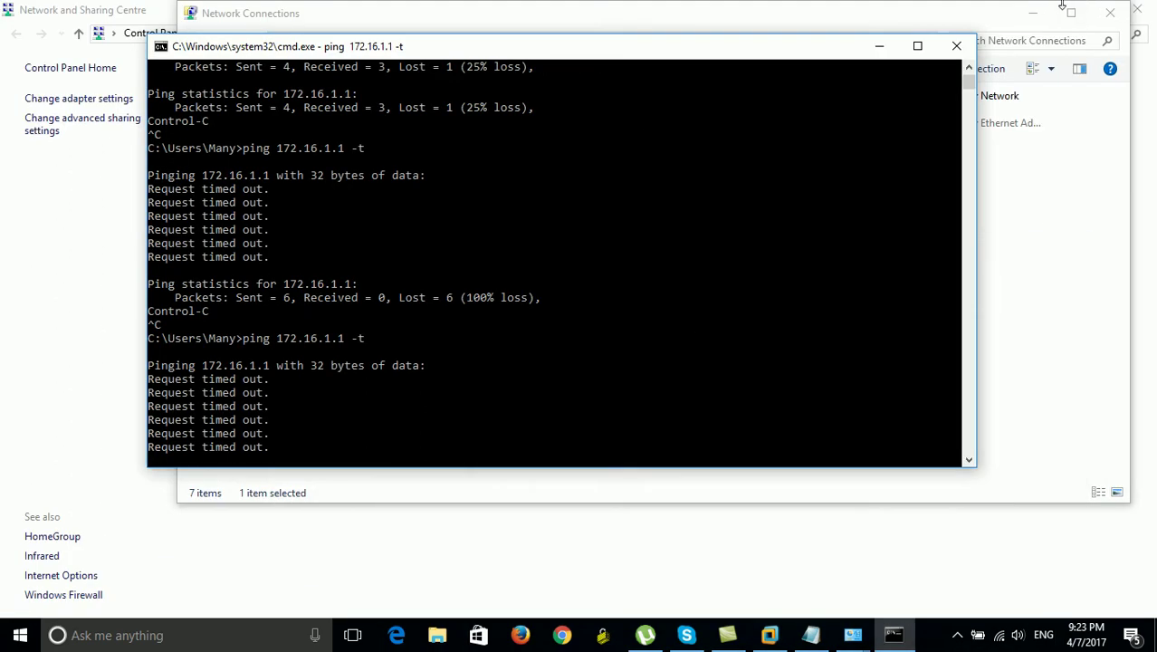
left_click(1109, 12)
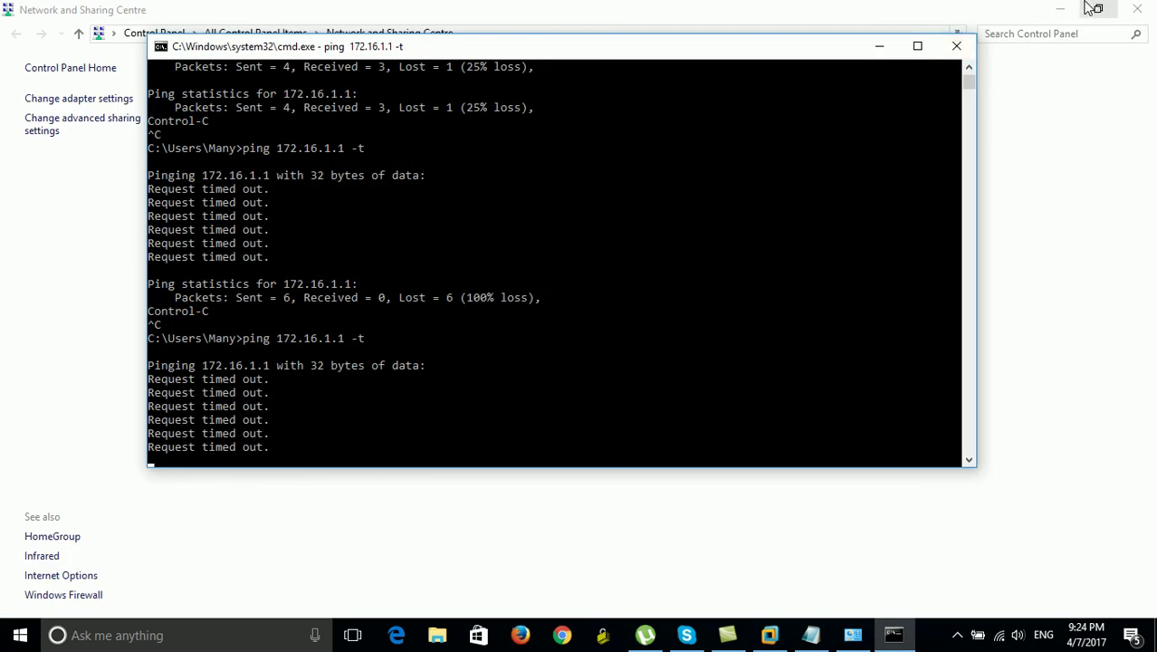
left_click(1063, 9)
left_click_drag(736, 51, 621, 65)
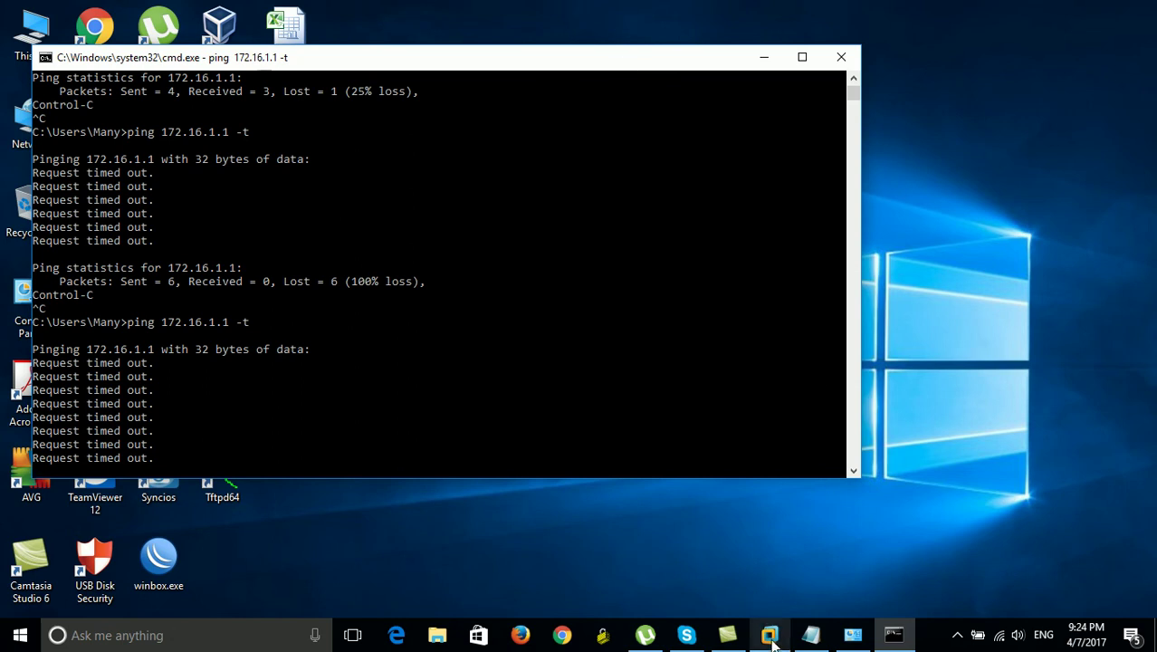
- Return to VMware Workstation and watch the host restart alongside the running ping, leaving the window maximized with the boot progress bar in view
mouse_move(772, 639)
left_click(795, 536)
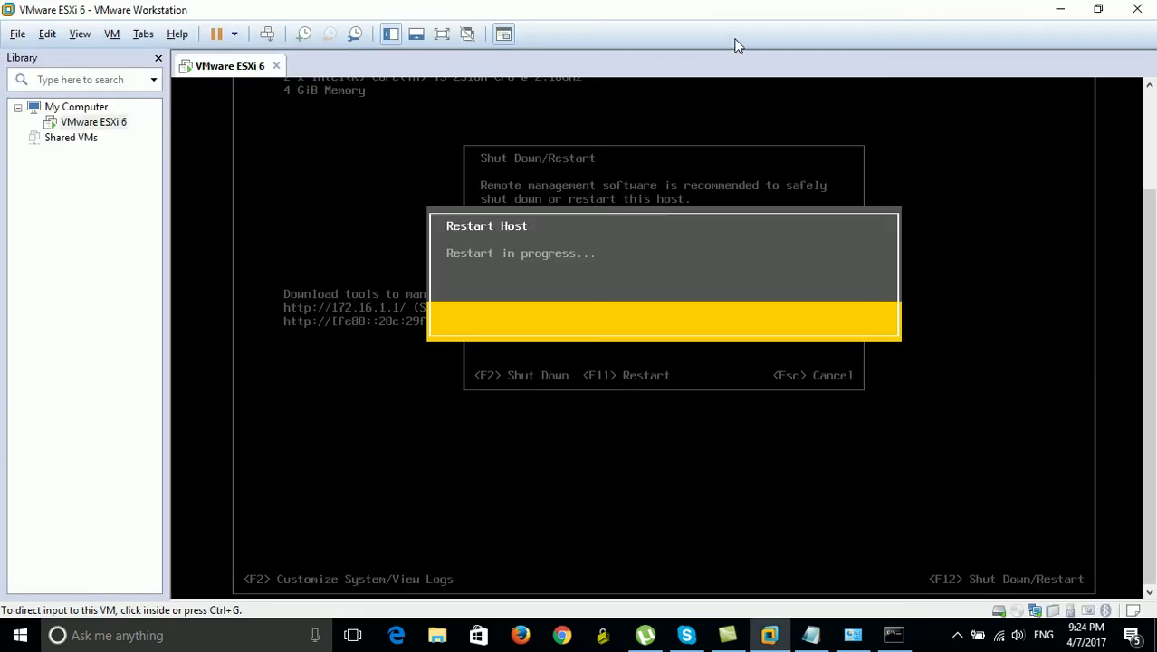
left_click_drag(703, 10, 700, 68)
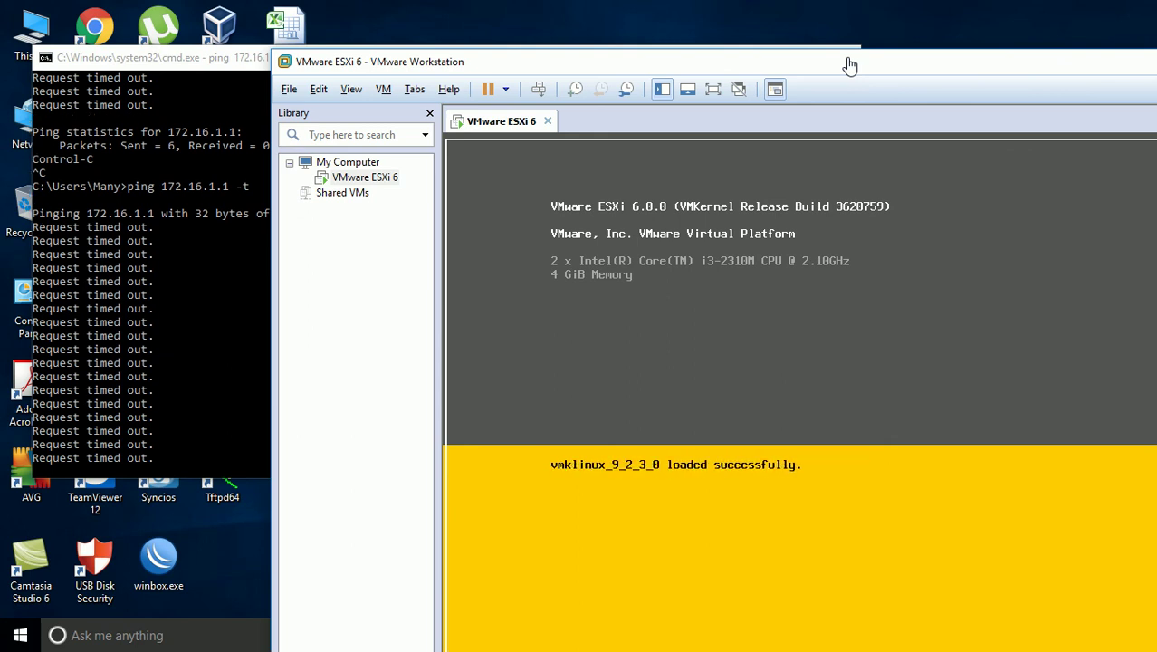
left_click_drag(849, 62, 806, 16)
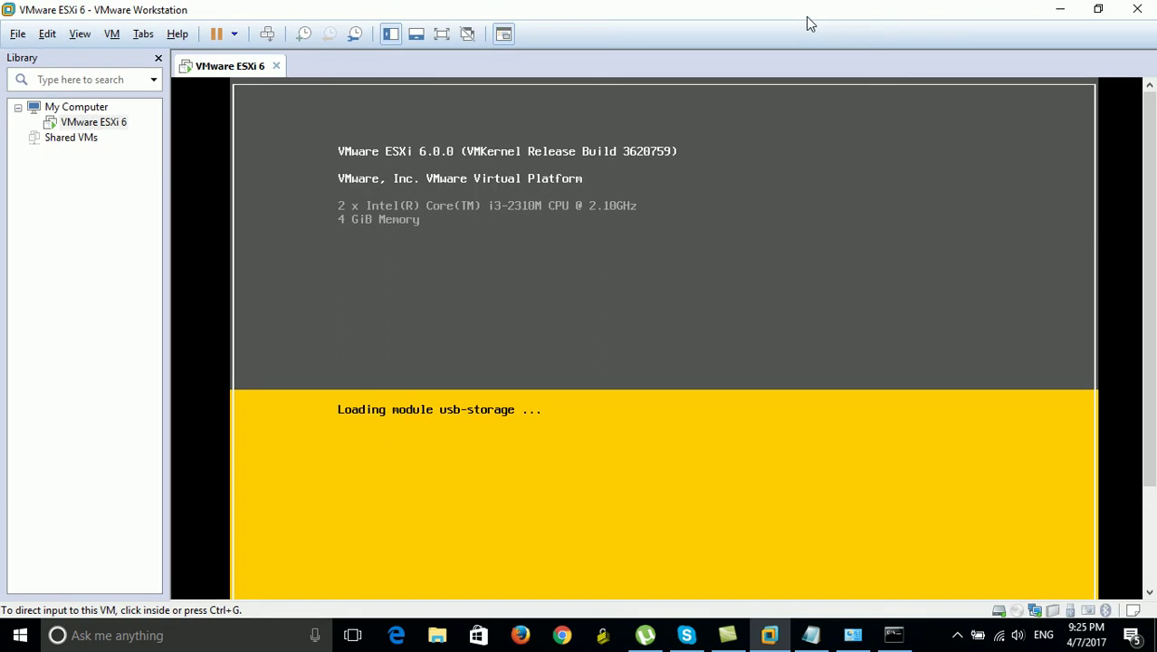
left_click(1095, 11)
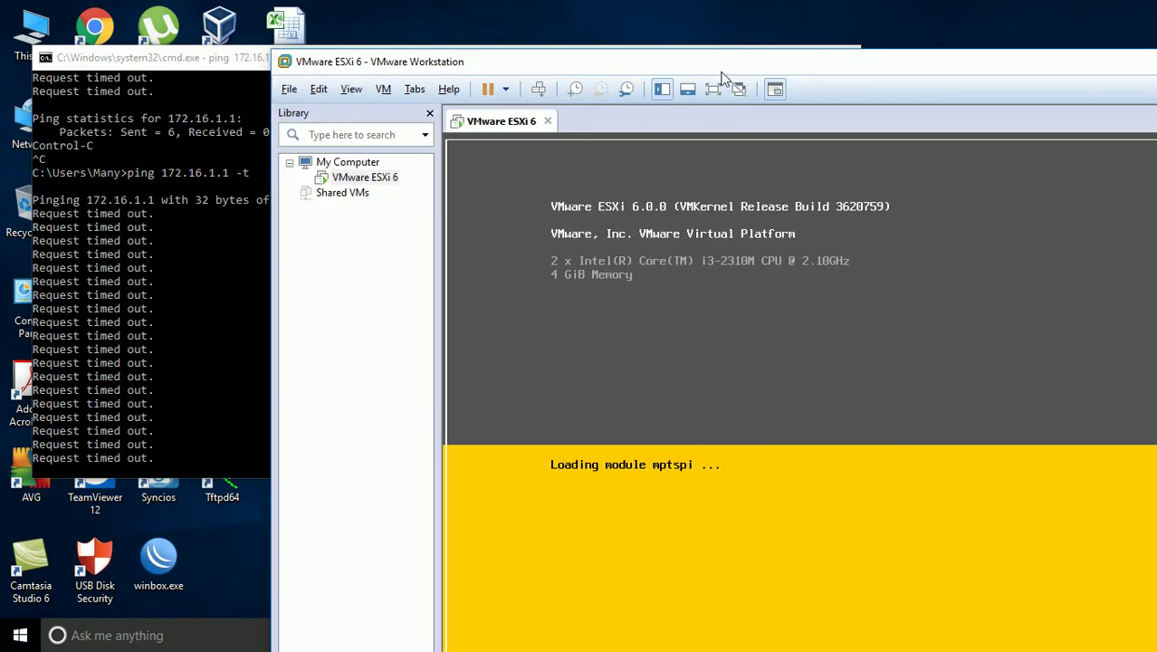
left_click_drag(722, 71, 674, 53)
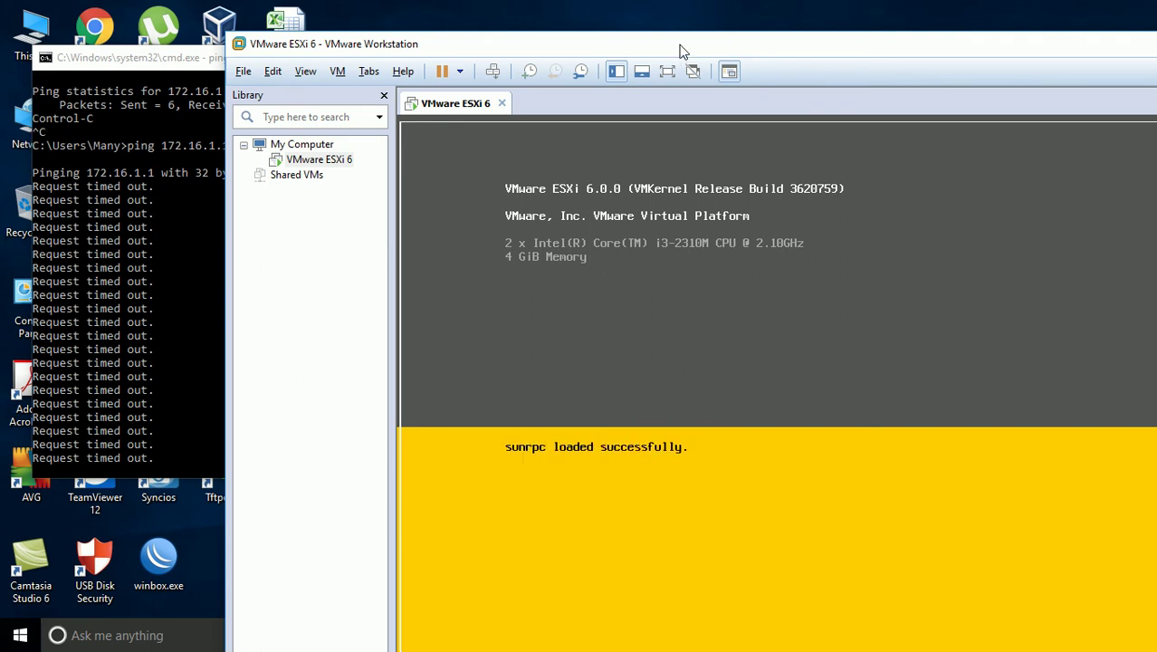
left_click_drag(674, 44, 525, 50)
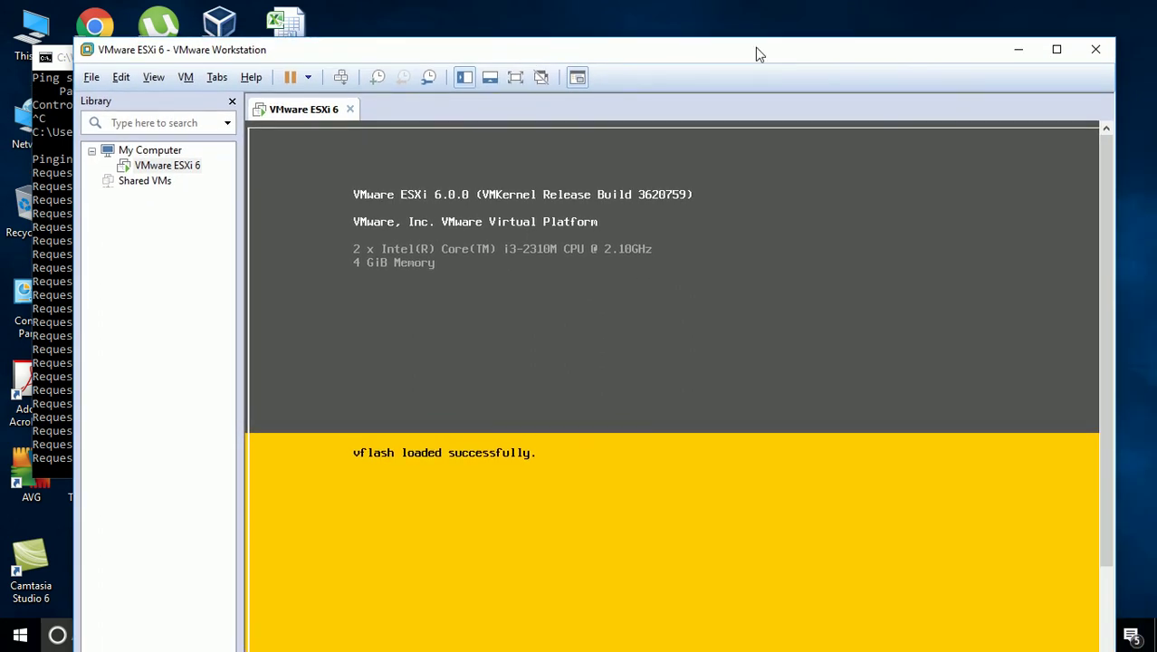
left_click(1057, 50)
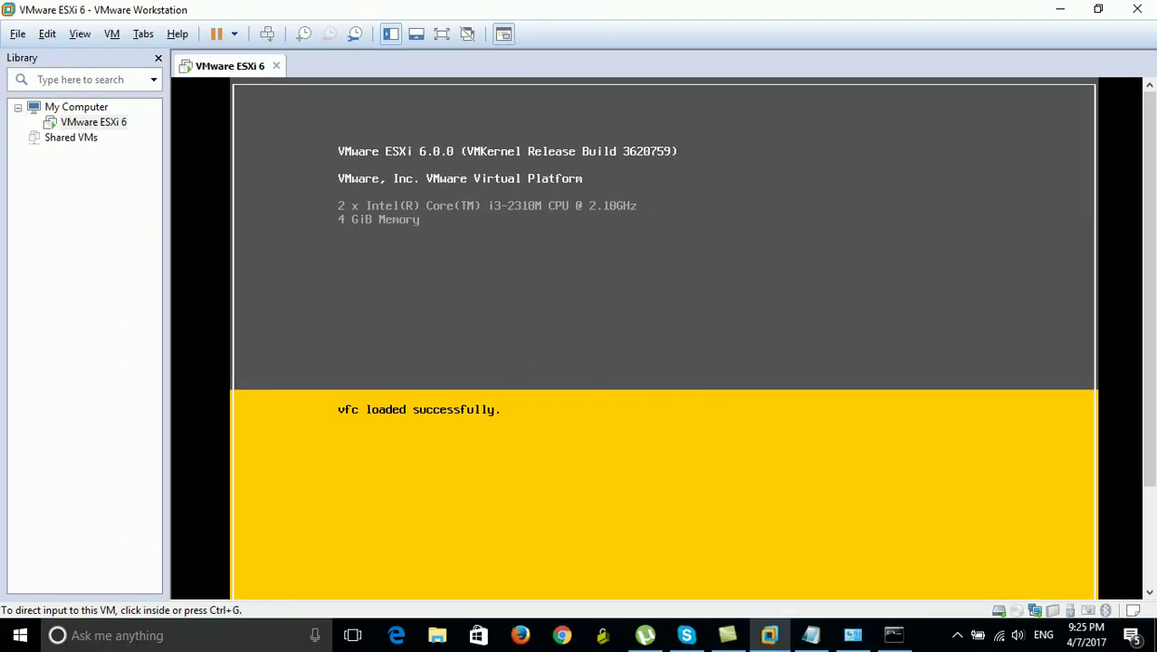
left_click(1154, 521)
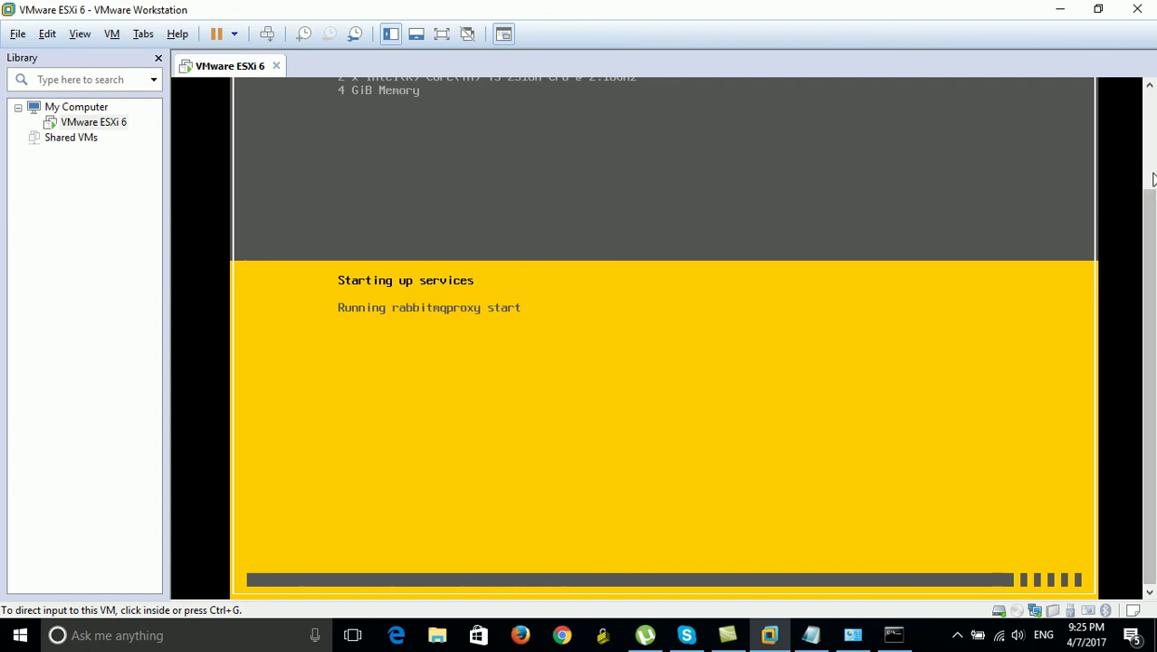
- Check the running ping while the ESXi host finishes booting, and restart the continuous ping to 172.16.1.1 in Command Prompt
left_click(894, 635)
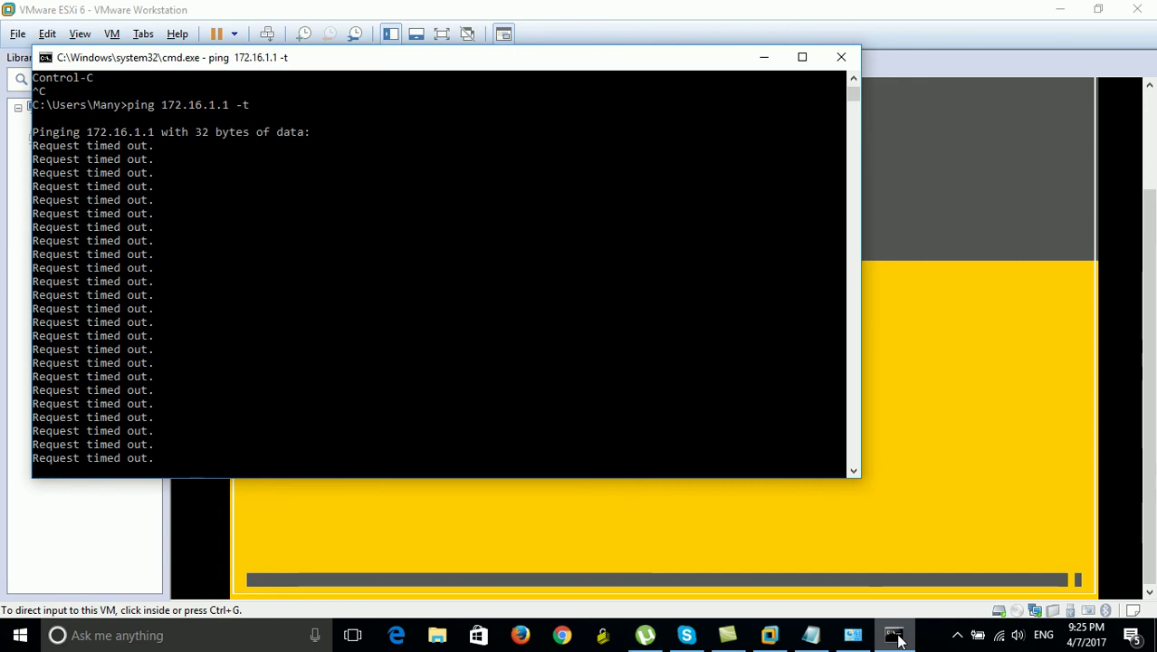
left_click(896, 637)
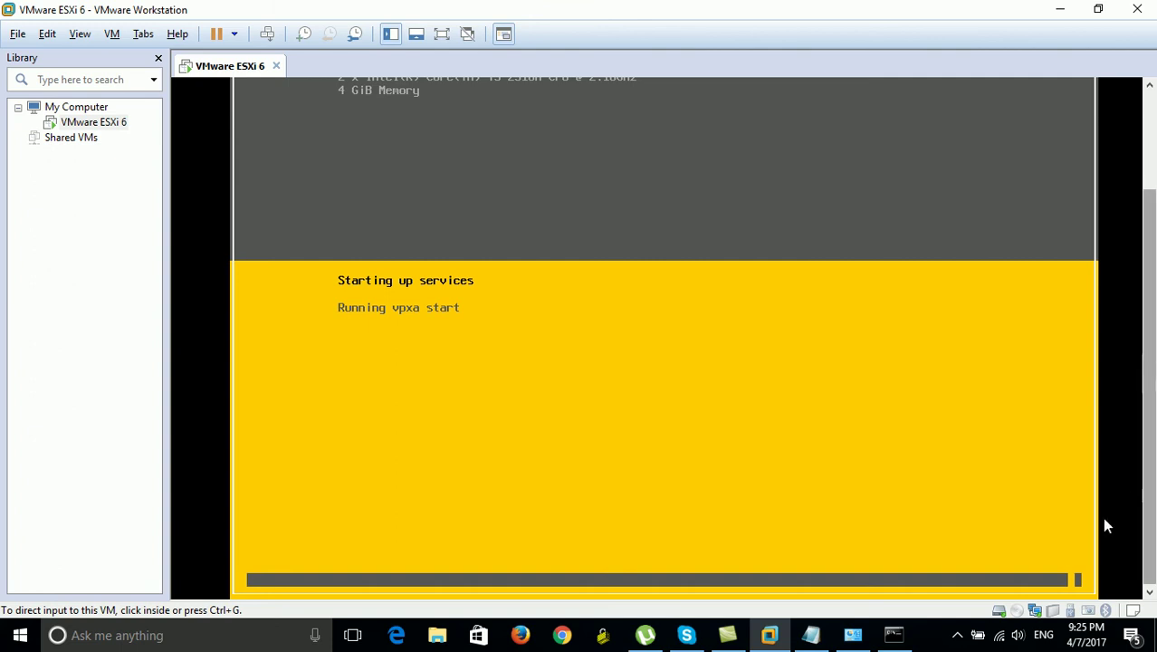
left_click(894, 635)
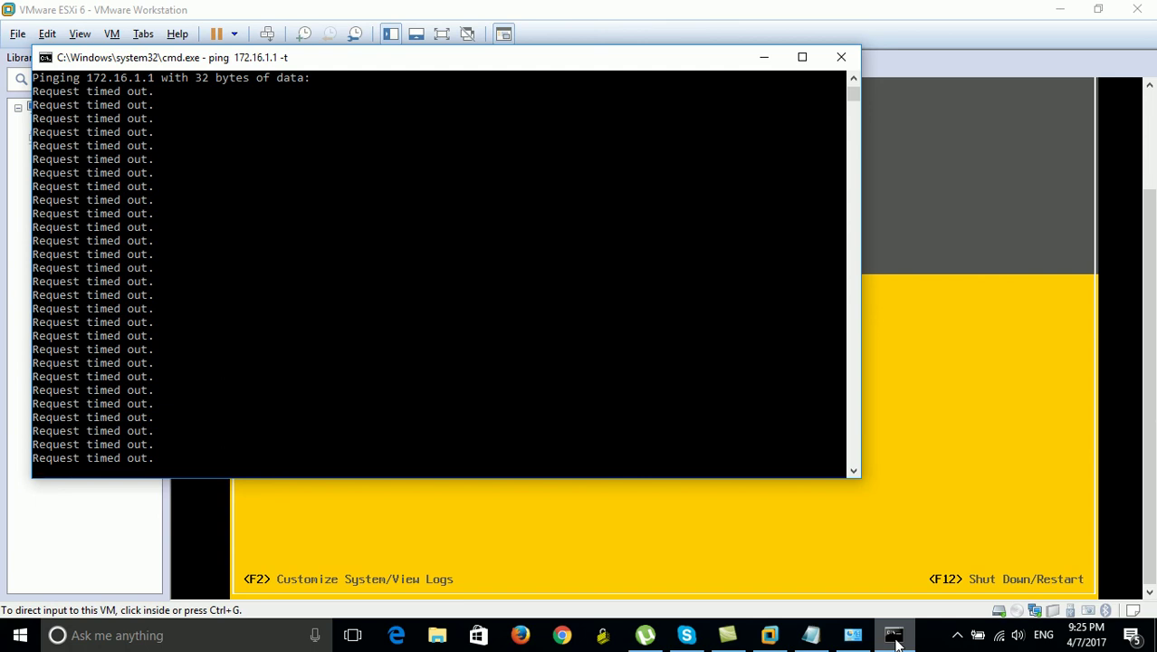
left_click(566, 408)
right_click(565, 408)
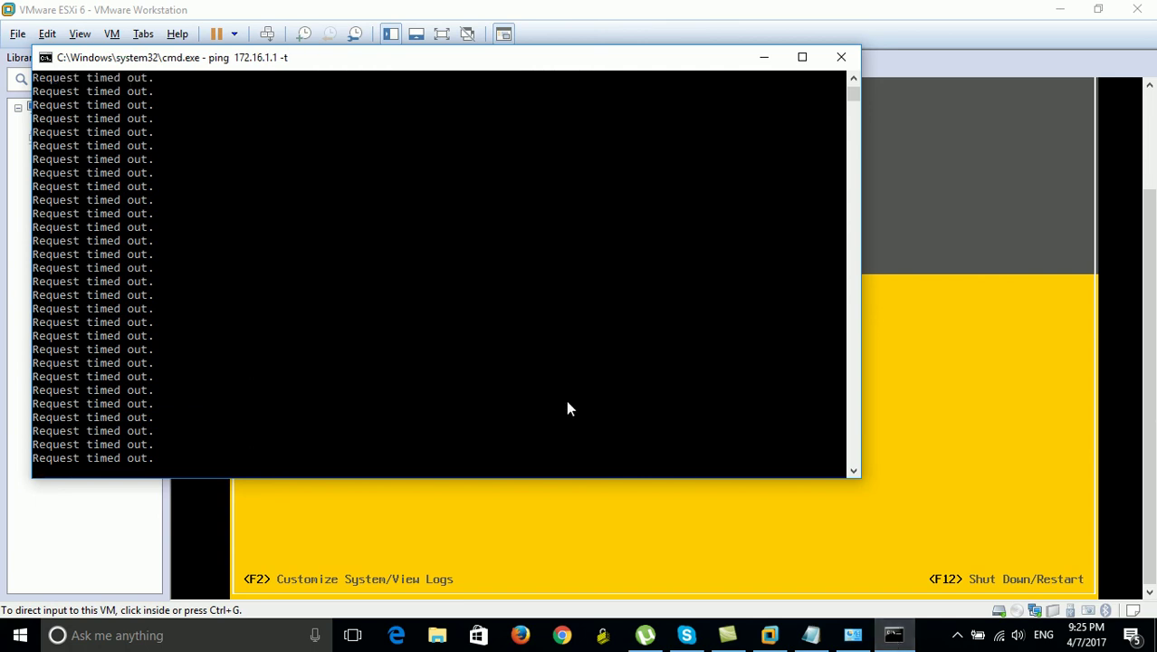
key("ctrl+c")
key("Up")
key("Return")
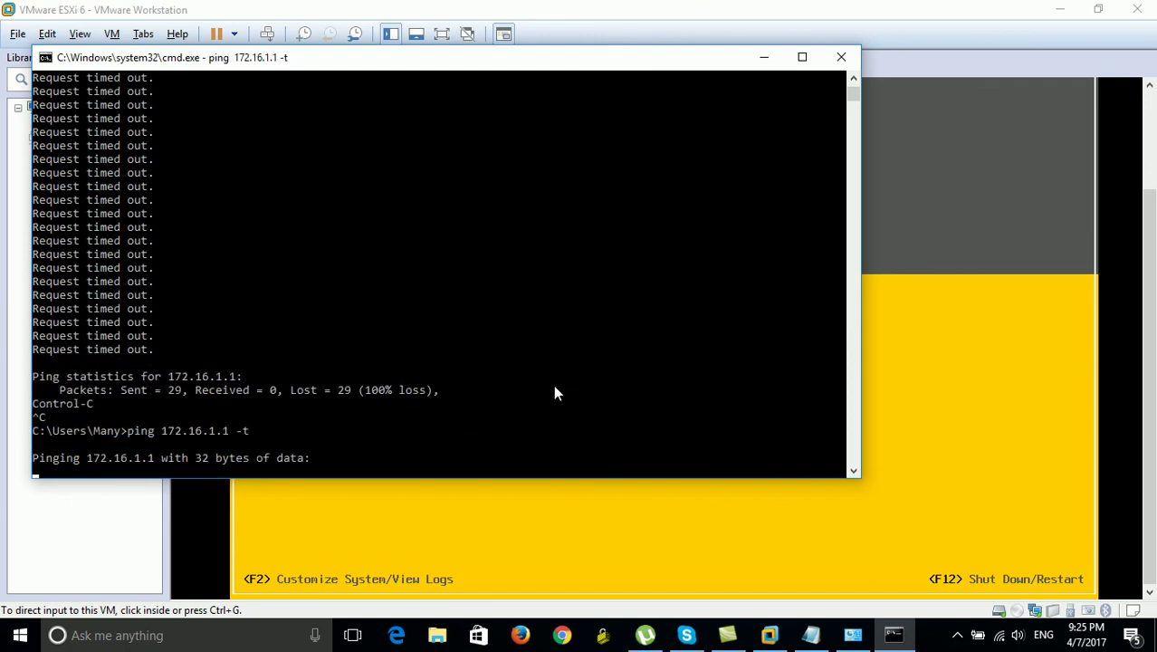
- Open the adapter list through Network and Sharing Centre and examine the VMware Network Adapter VMnet1 connection details
right_click(1001, 637)
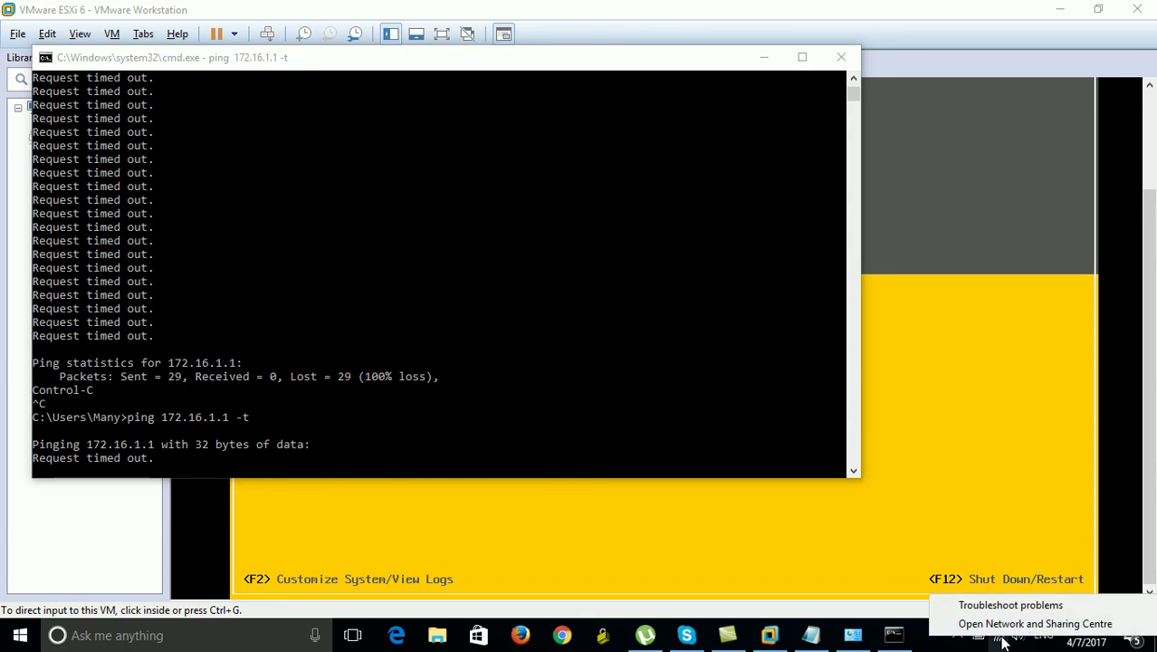
left_click(1013, 624)
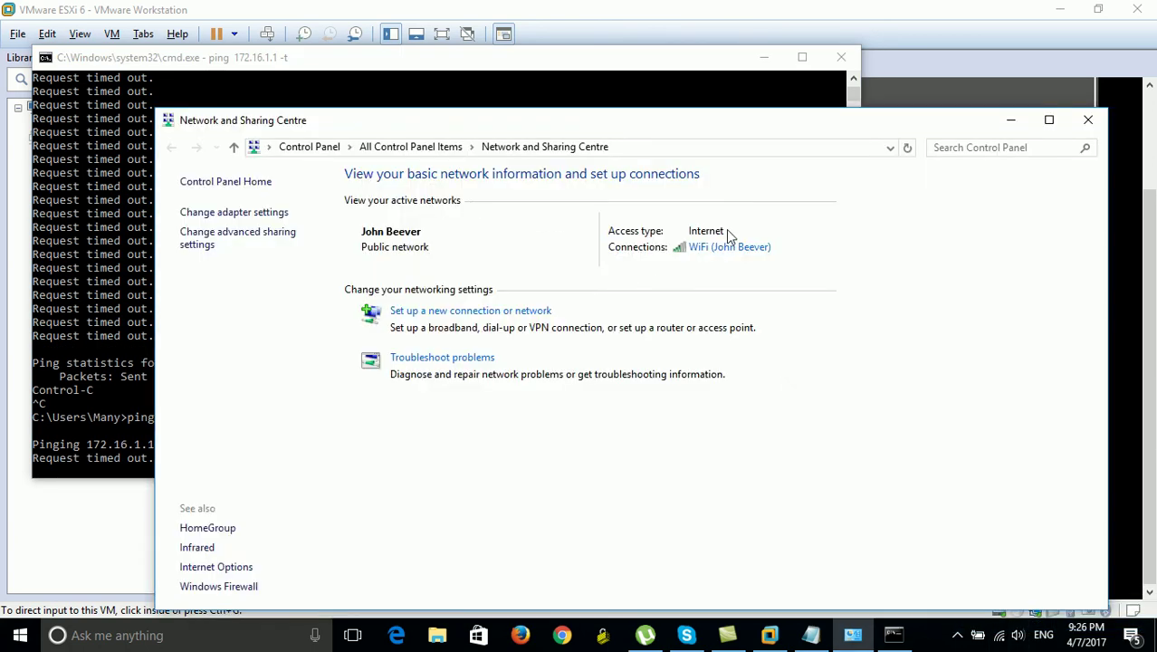
left_click(1049, 120)
left_click(105, 100)
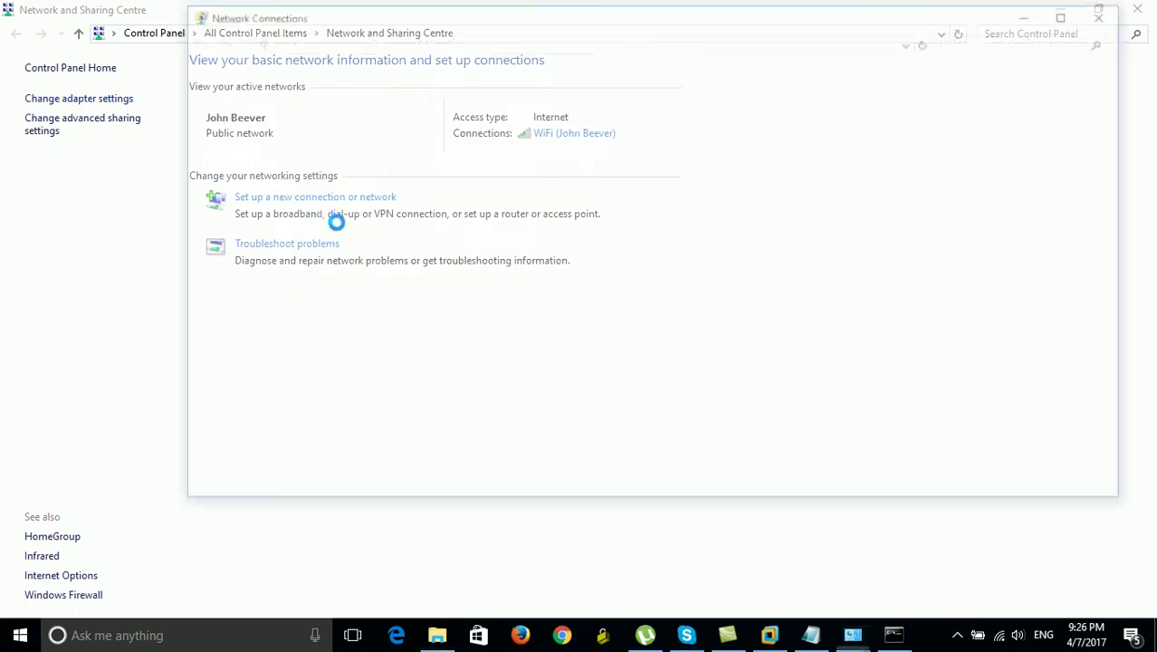
left_click(328, 158)
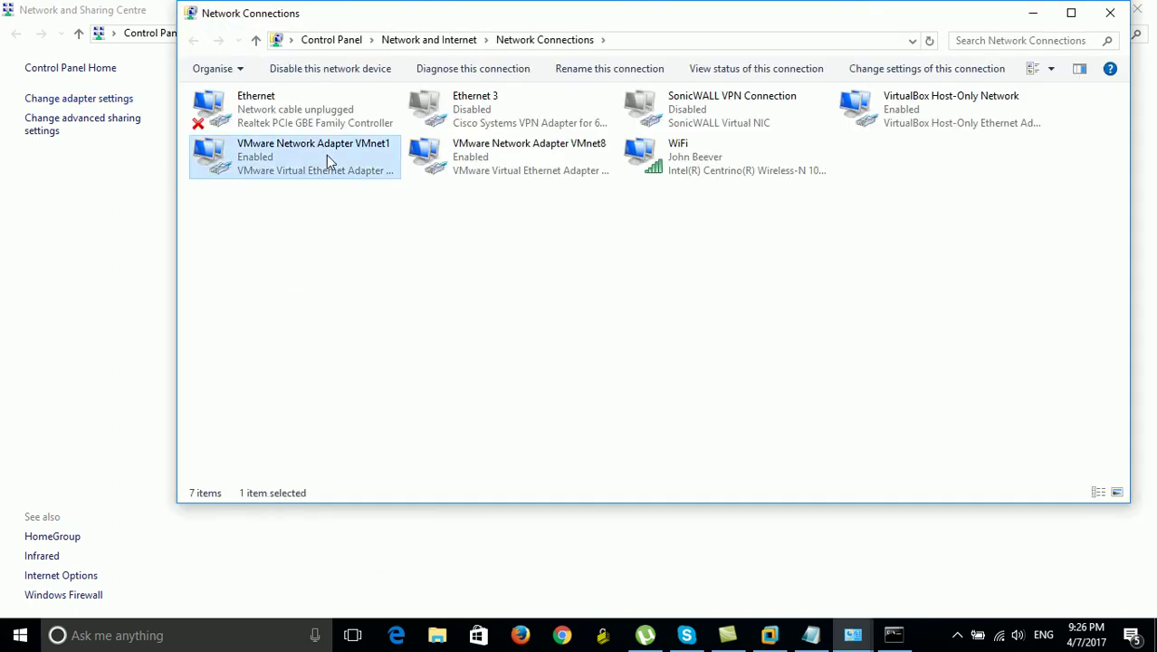
right_click(326, 155)
left_click(361, 187)
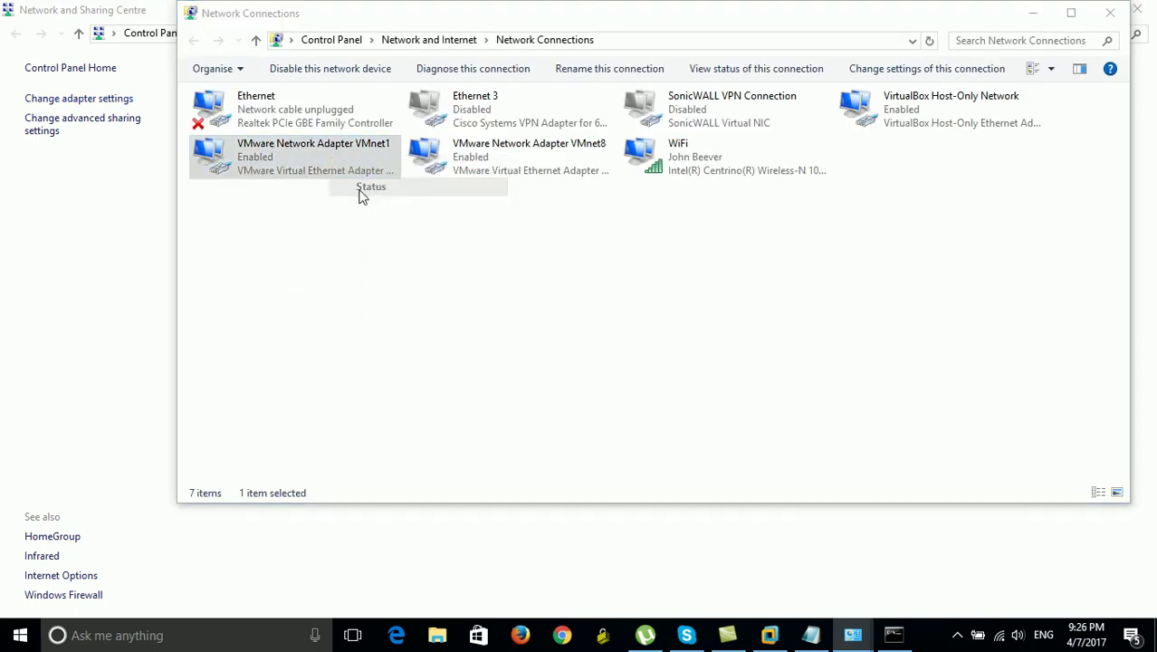
left_click(507, 306)
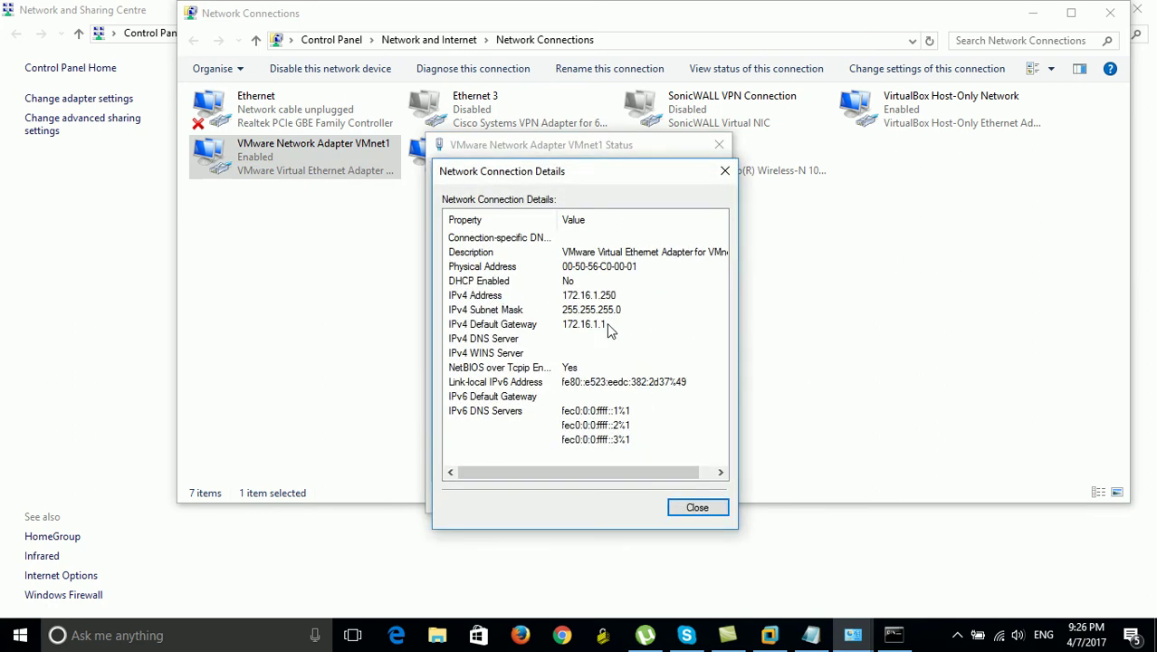
left_click(701, 509)
left_click(699, 498)
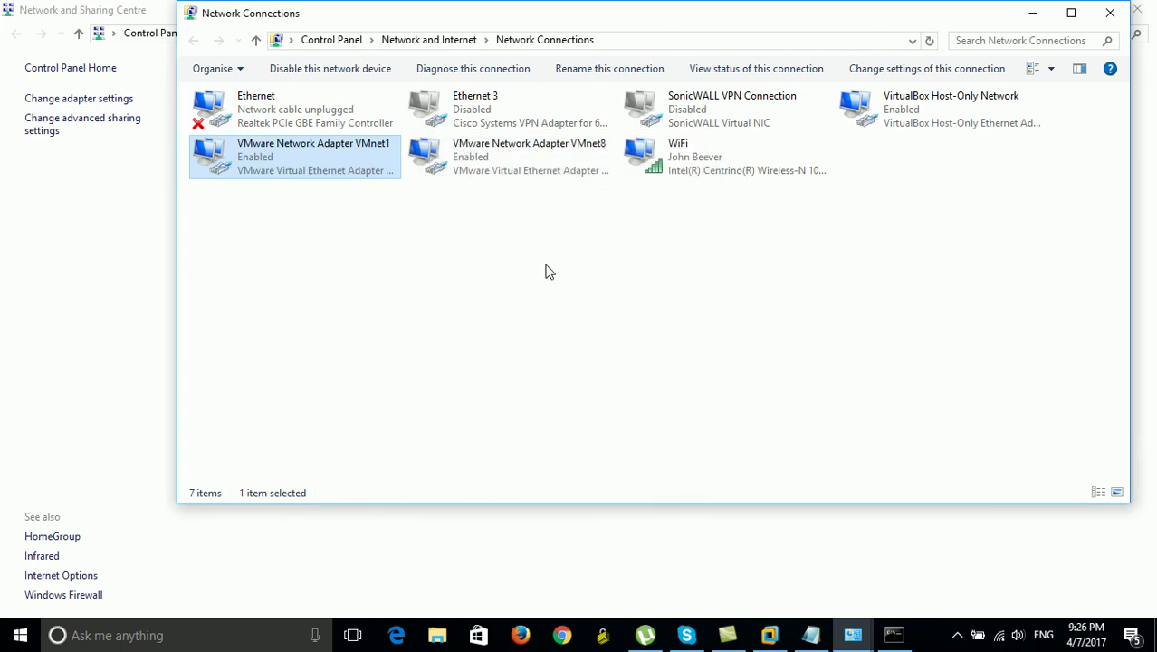
- Examine the connection details of VMware Network Adapter VMnet8 and close its status windows
left_click(519, 167)
right_click(519, 167)
left_click(551, 190)
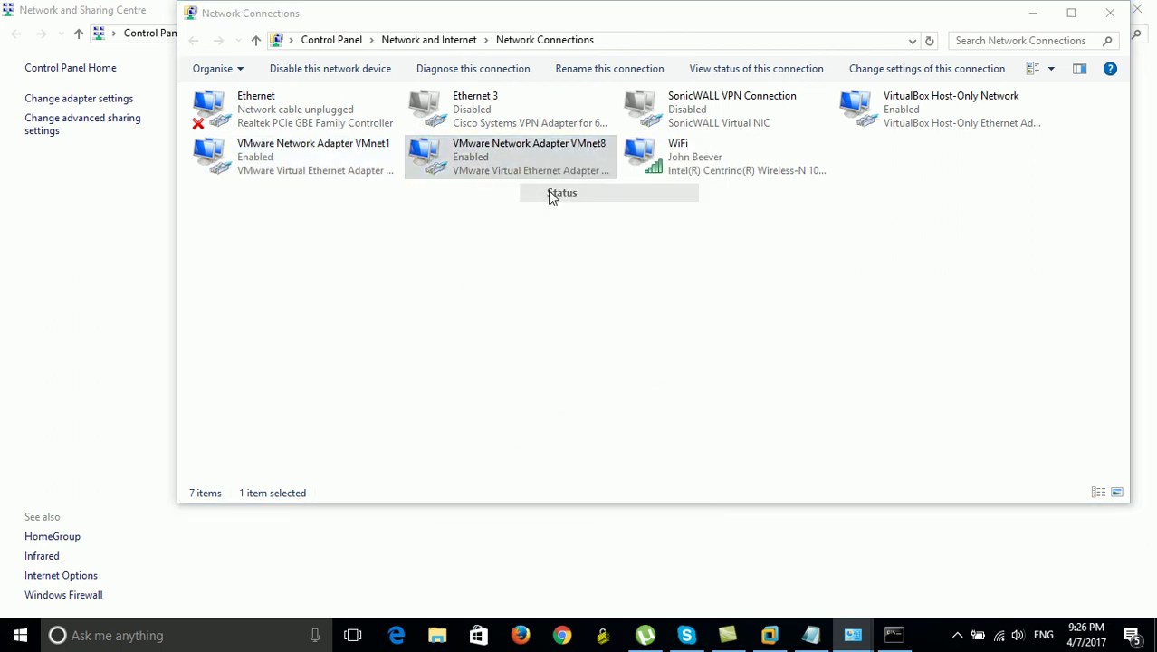
left_click(493, 307)
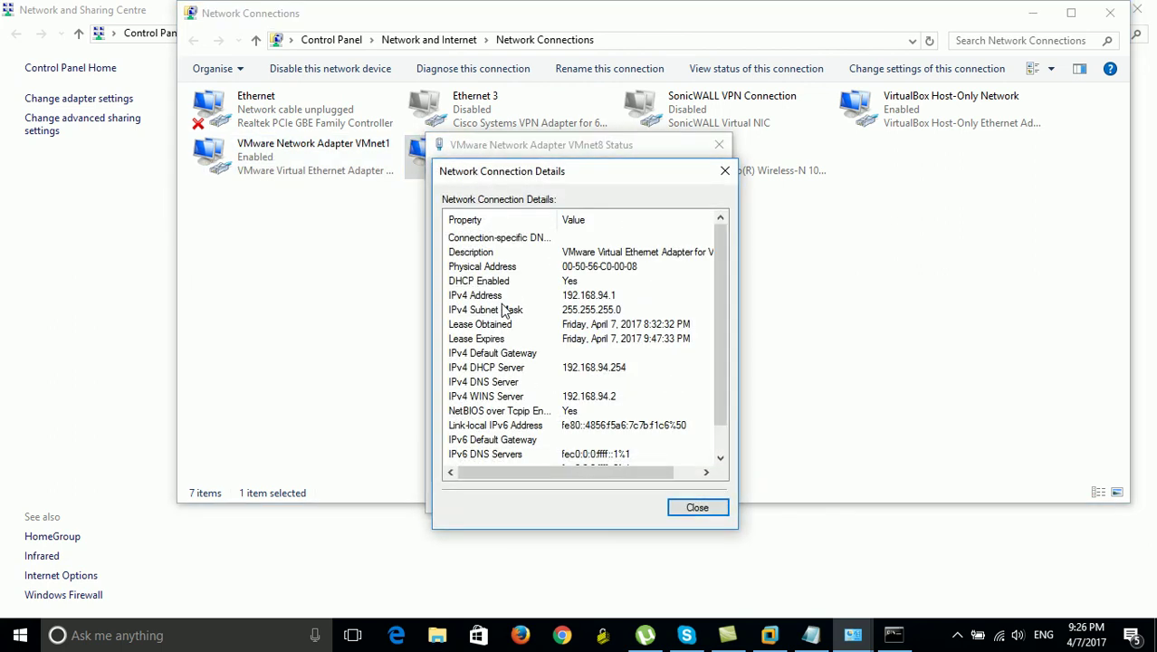
left_click(724, 171)
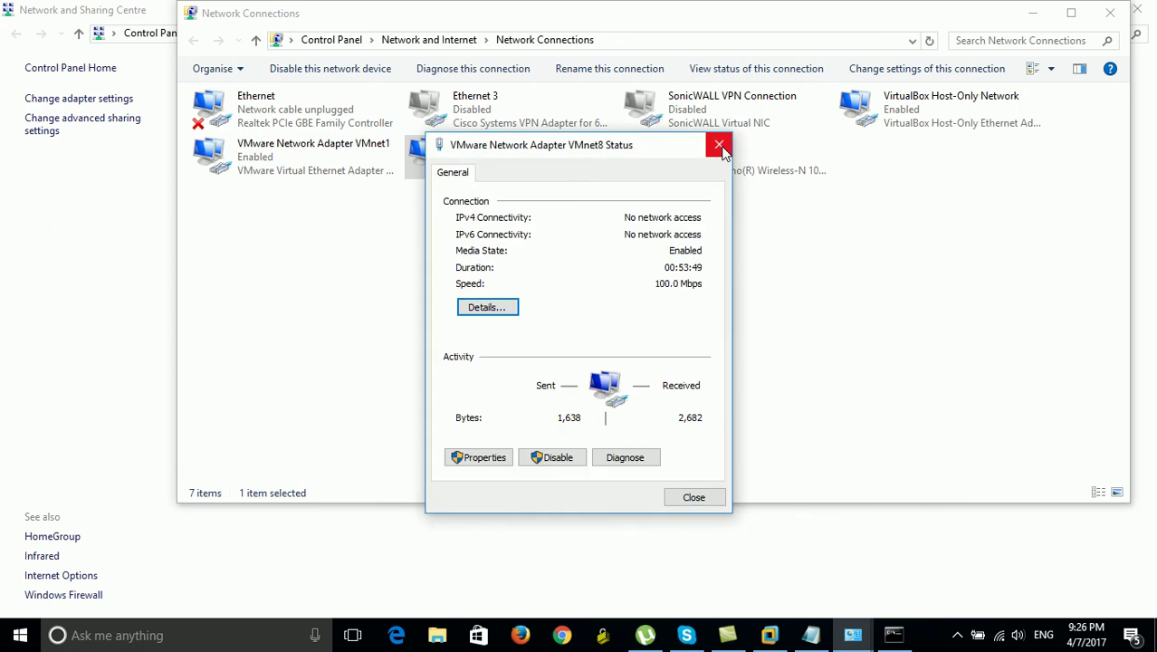
left_click(720, 145)
- Give VMware Network Adapter VMnet8 the static IPv4 address 172.16.1.10 with subnet mask 255.255.255.0 and save the adapter properties
right_click(536, 154)
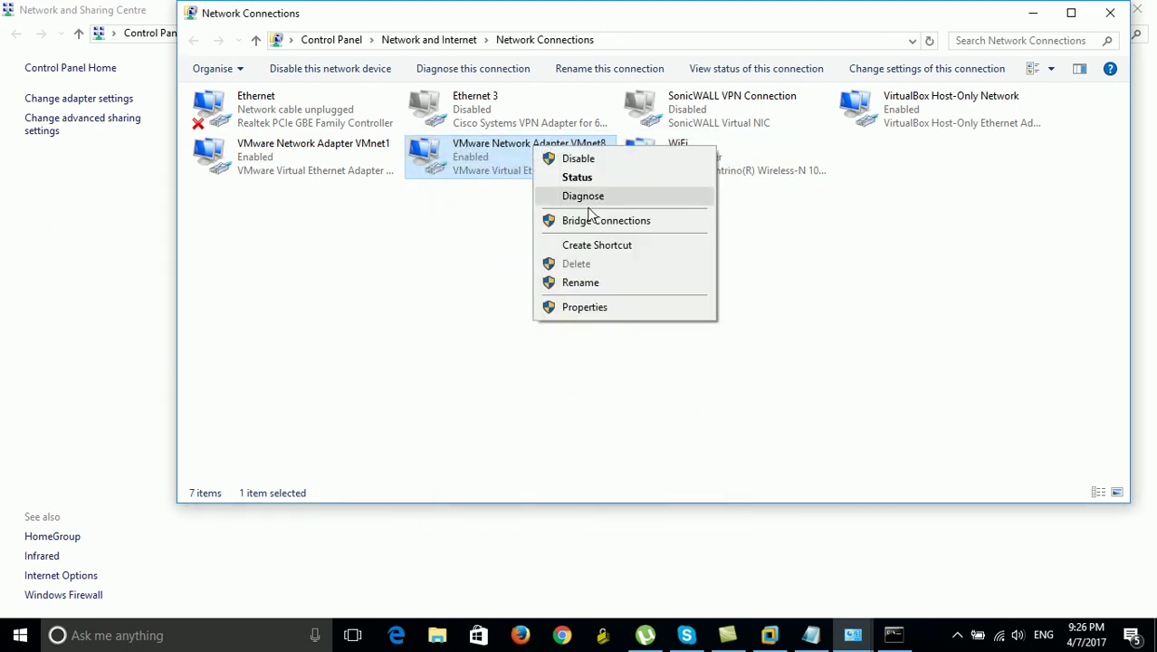
left_click(605, 307)
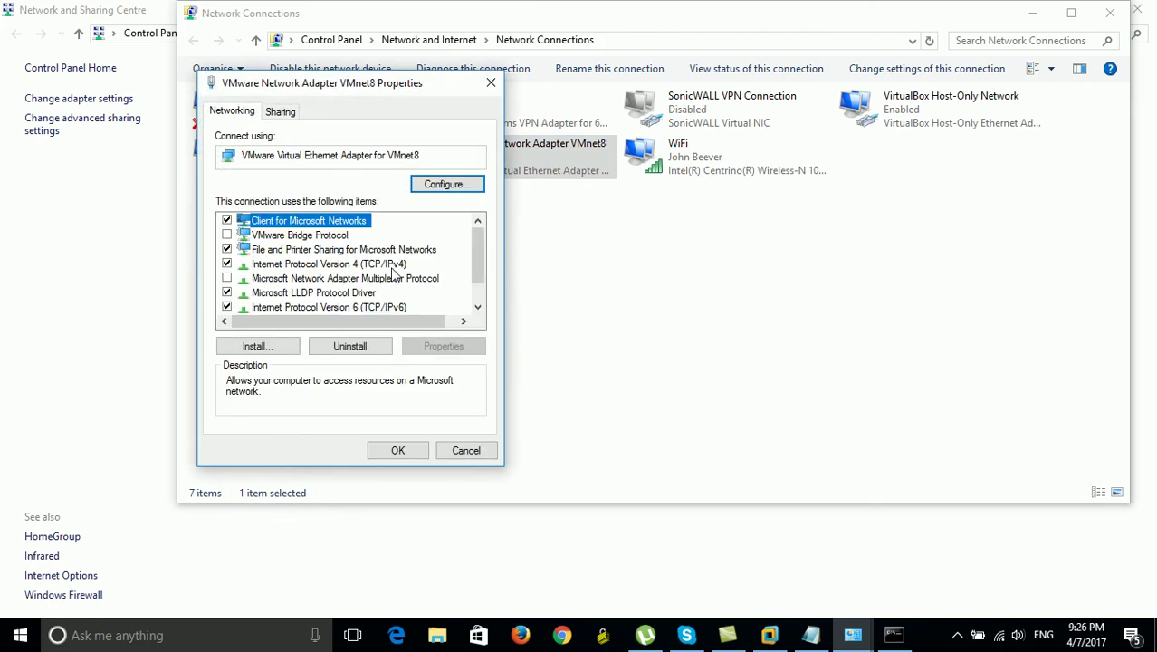
left_click(393, 265)
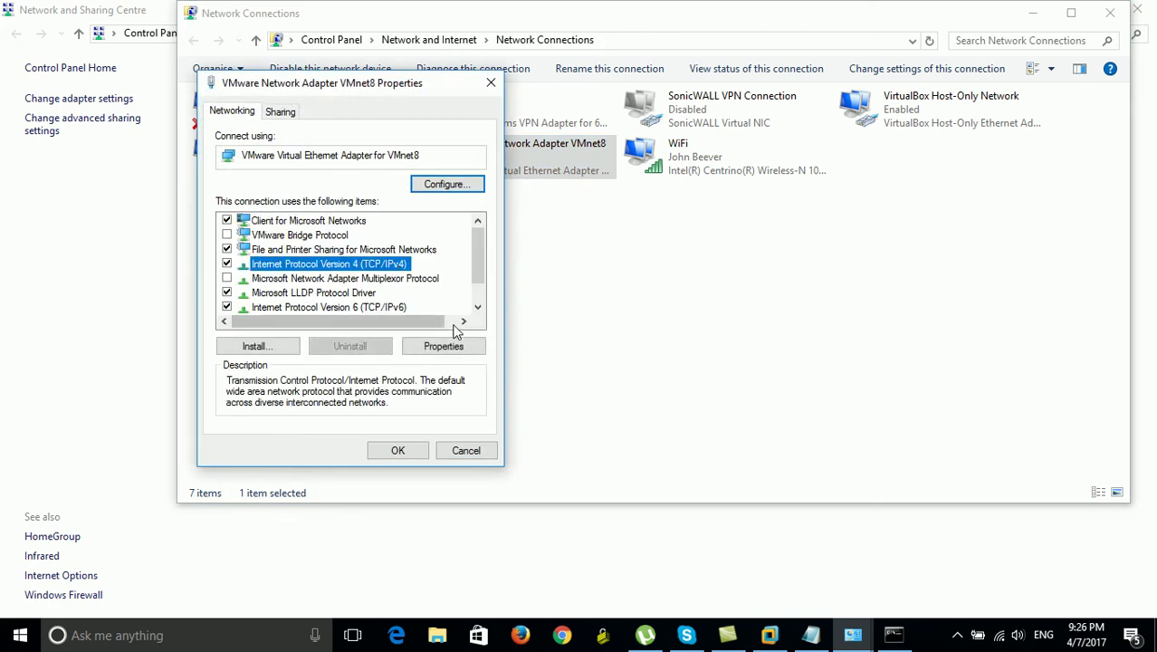
left_click(450, 344)
left_click(349, 270)
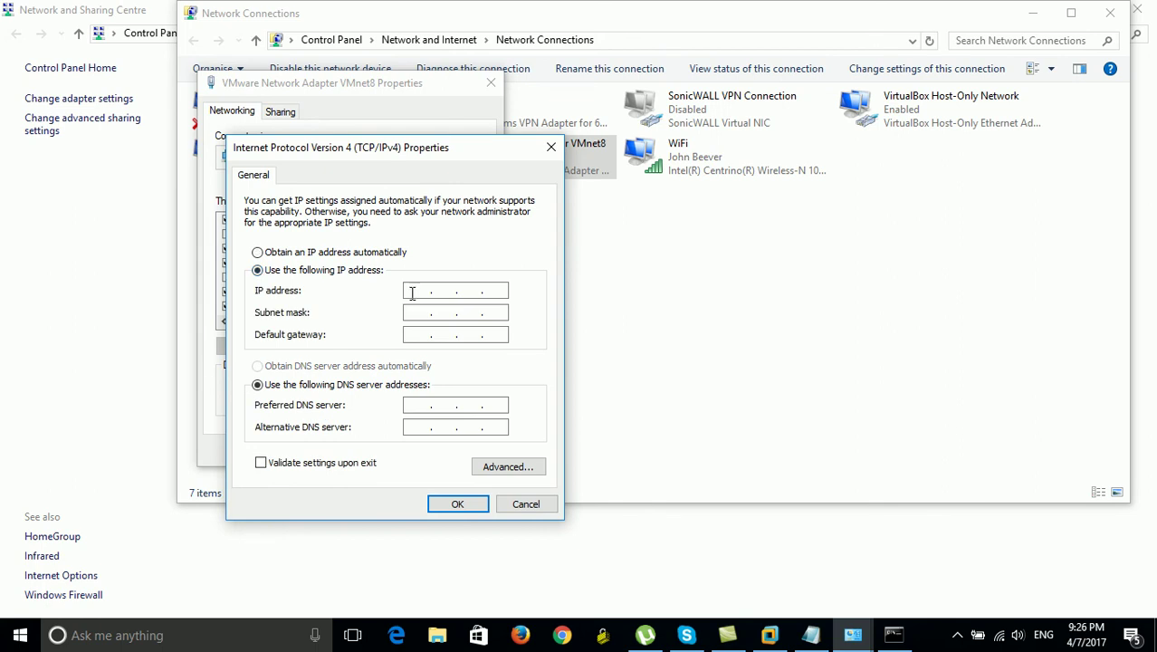
type("172 . 16 . 1 . 10")
left_click(471, 313)
type("255 . 255 . 255 . 0")
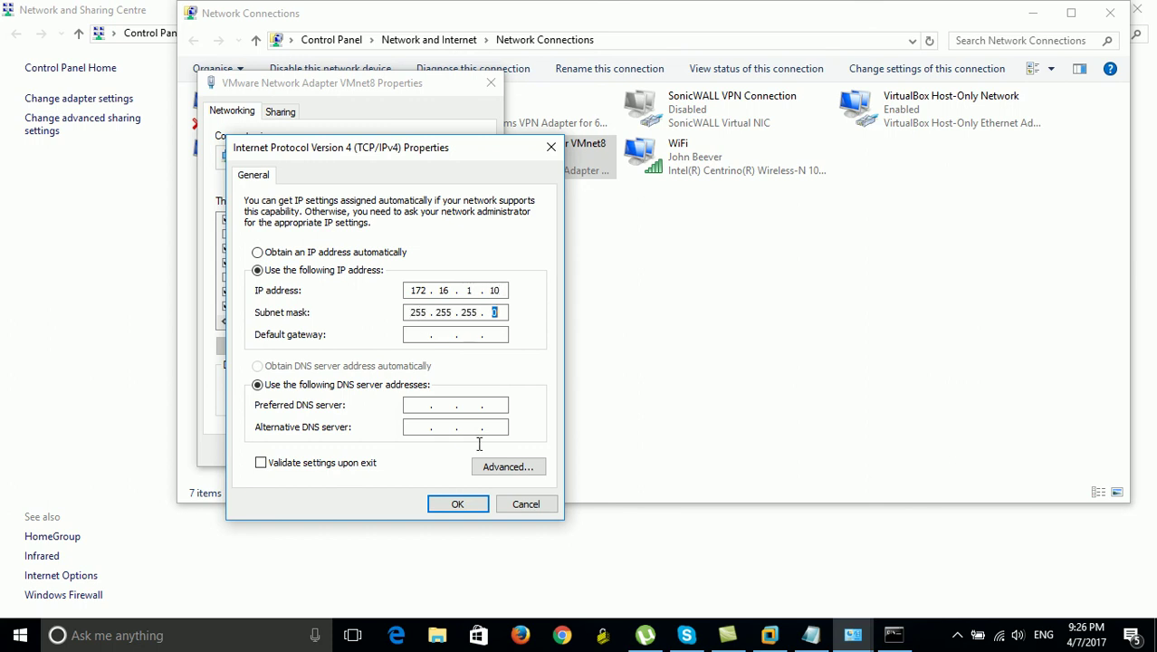
left_click(458, 505)
left_click(398, 450)
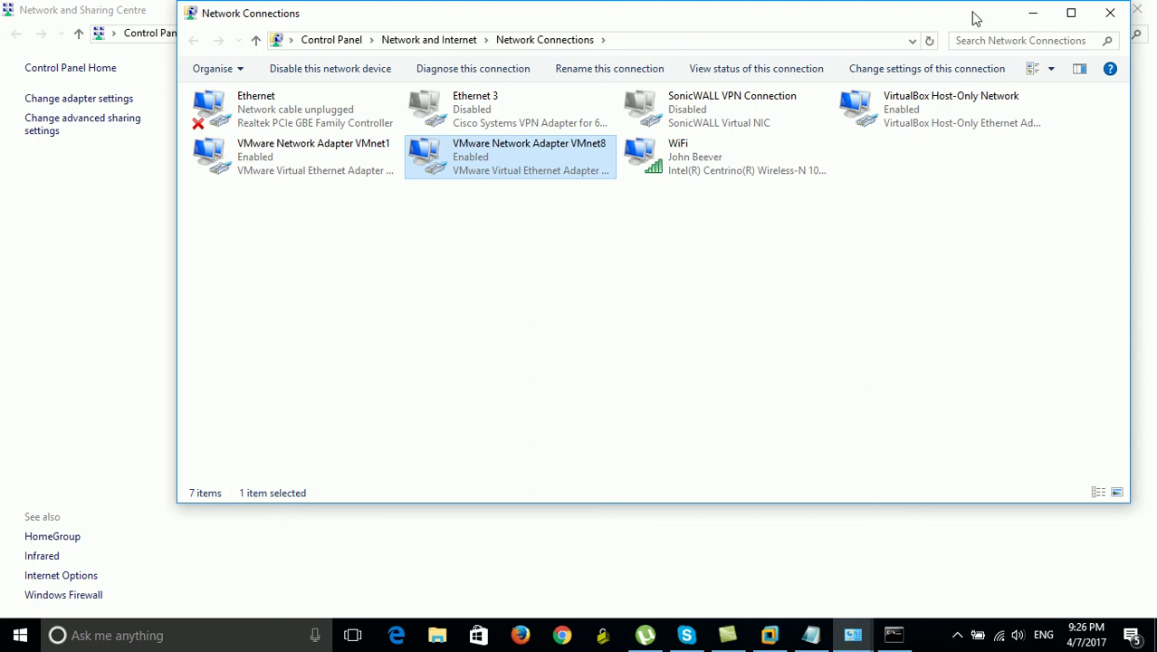
- Close Network Connections, minimize Network and Sharing Centre, and check the running ping to 172.16.1.1
key("alt+F4")
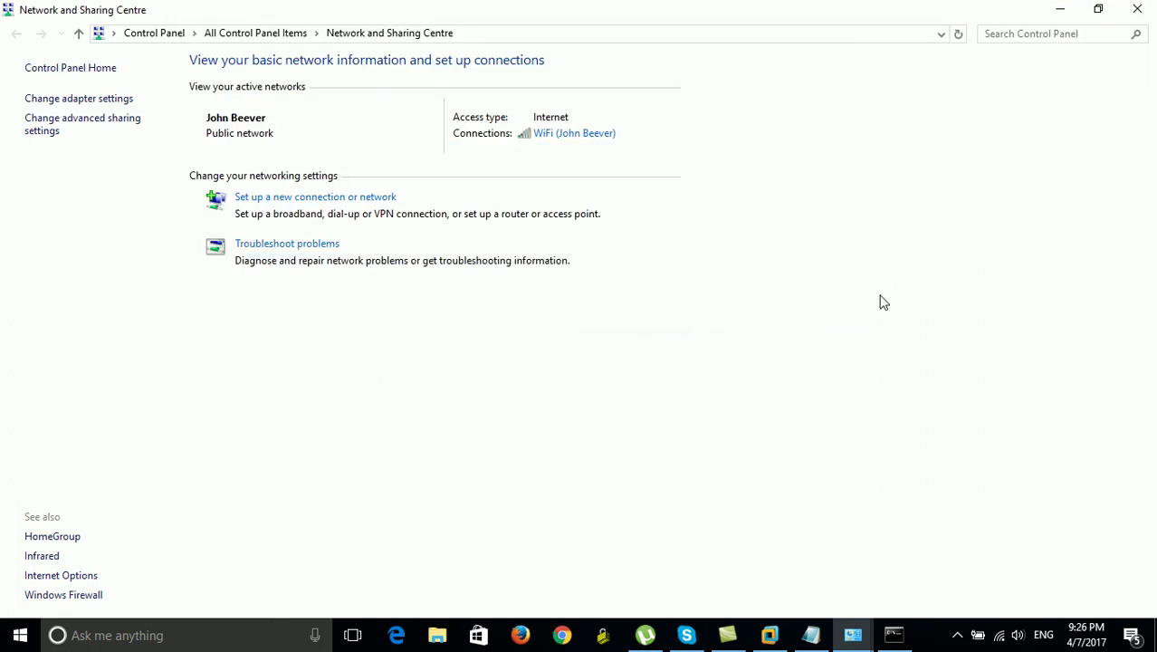
left_click(1064, 9)
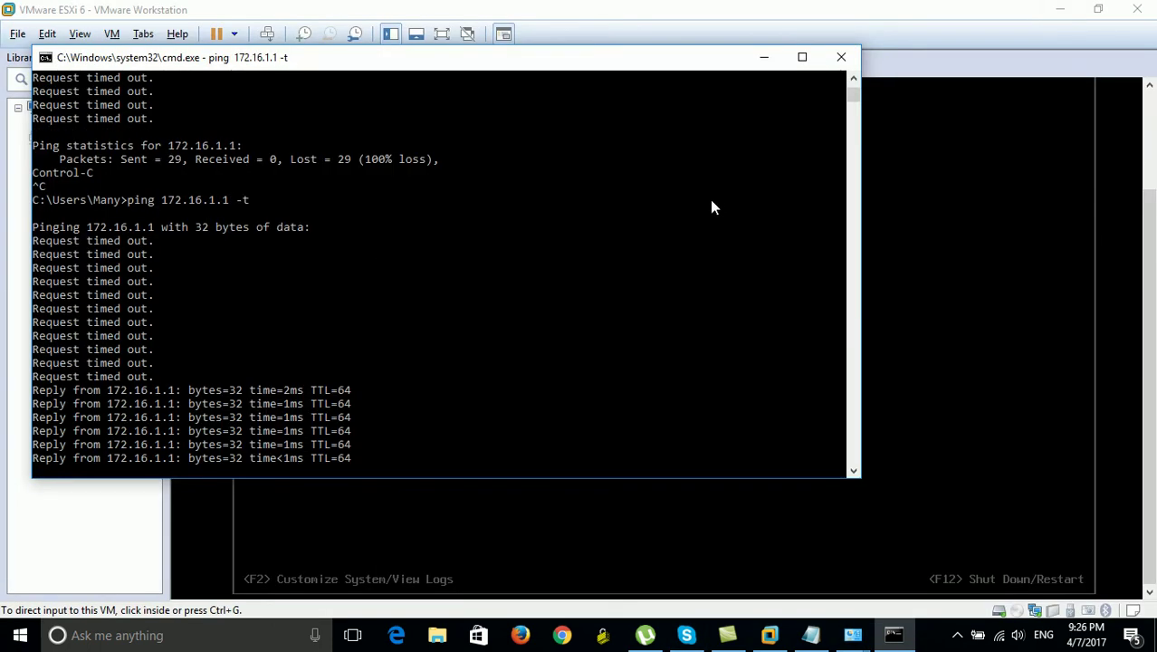
left_click(515, 255)
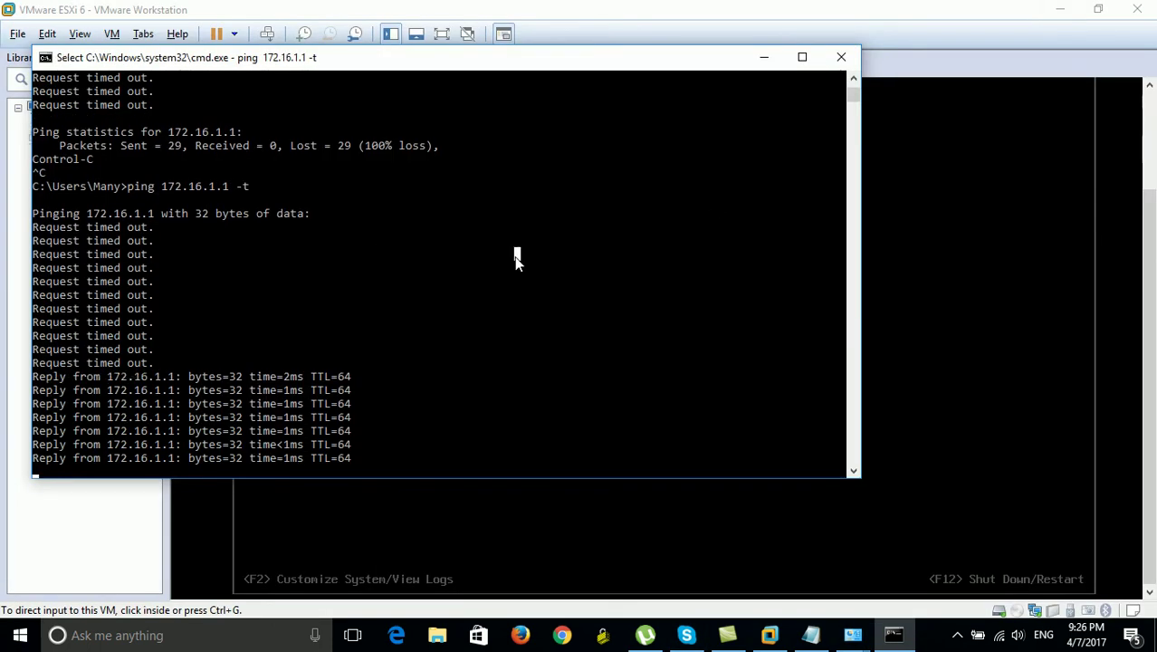
- Minimize the ping window to examine the management address on the ESXi console, and minimize VMware Workstation
left_click(760, 59)
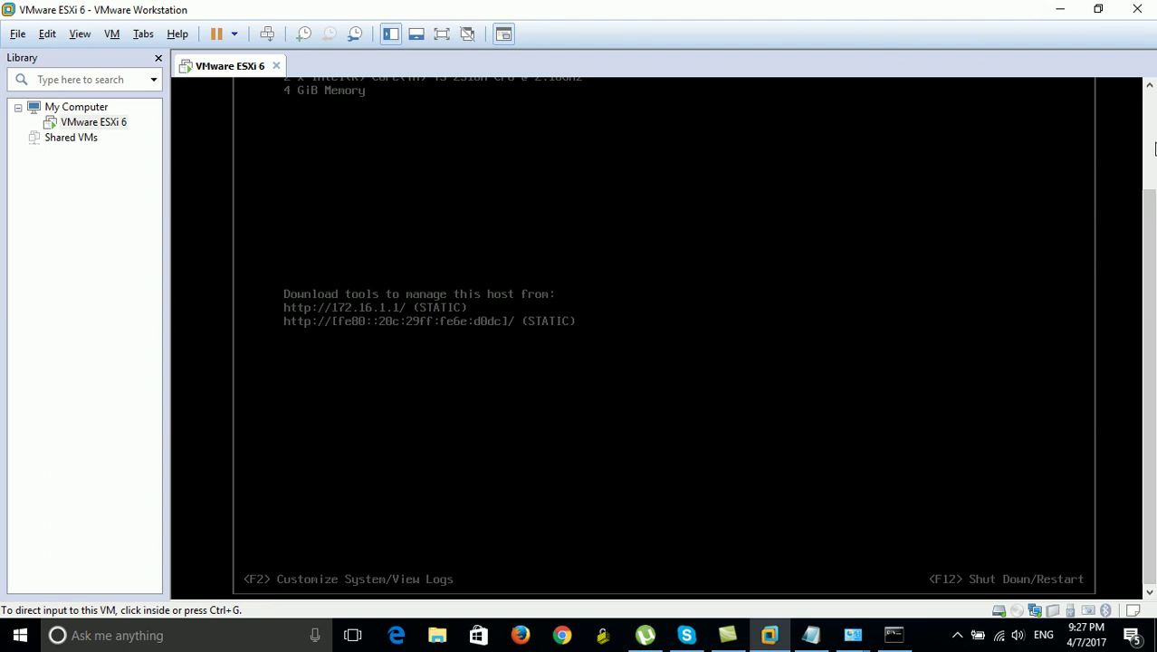
left_click(1152, 152)
left_click(1059, 9)
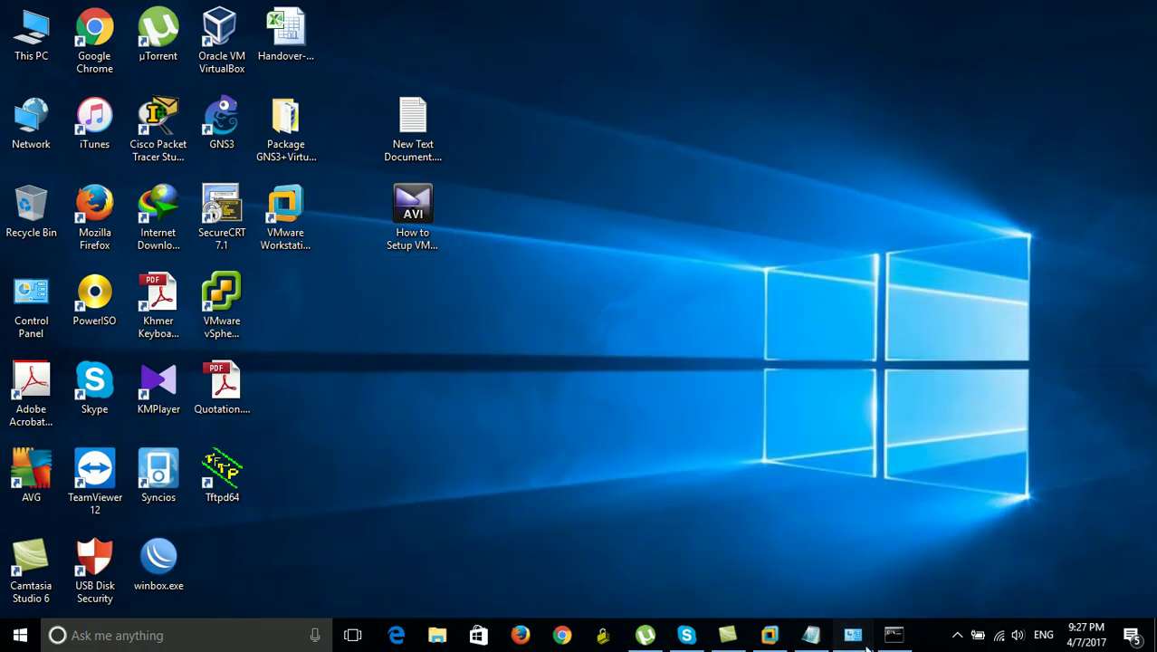
- Reopen the adapter list from Network and Sharing Centre and review the VMnet1 adapter's IPv4 connection details
mouse_move(865, 645)
left_click(839, 548)
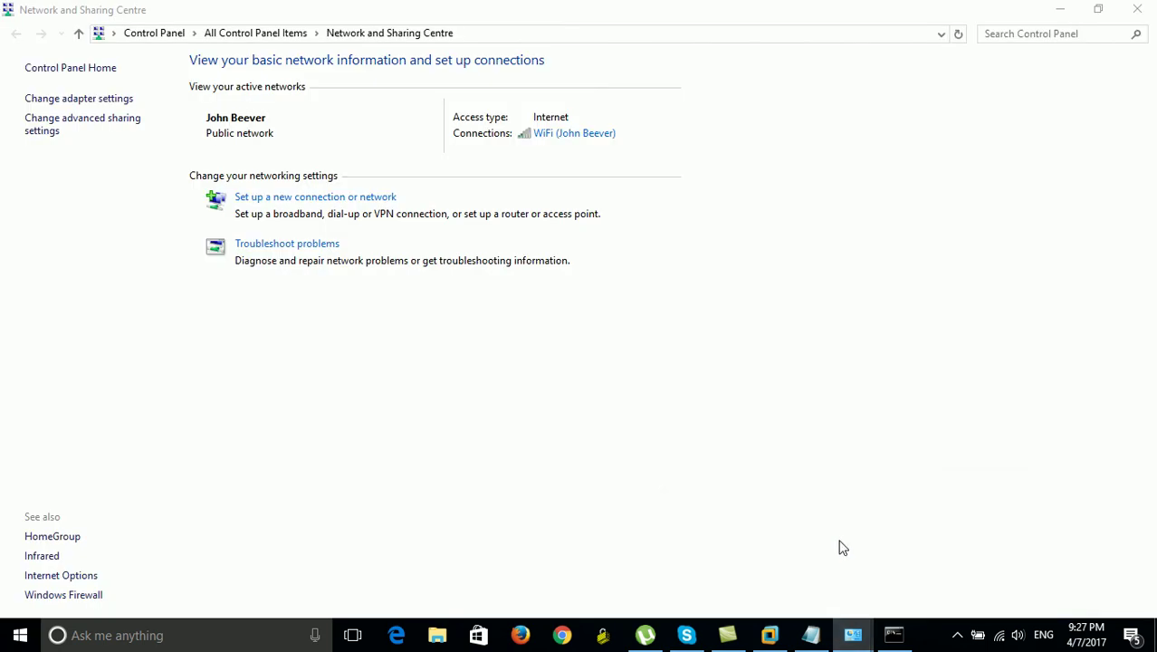
left_click(91, 100)
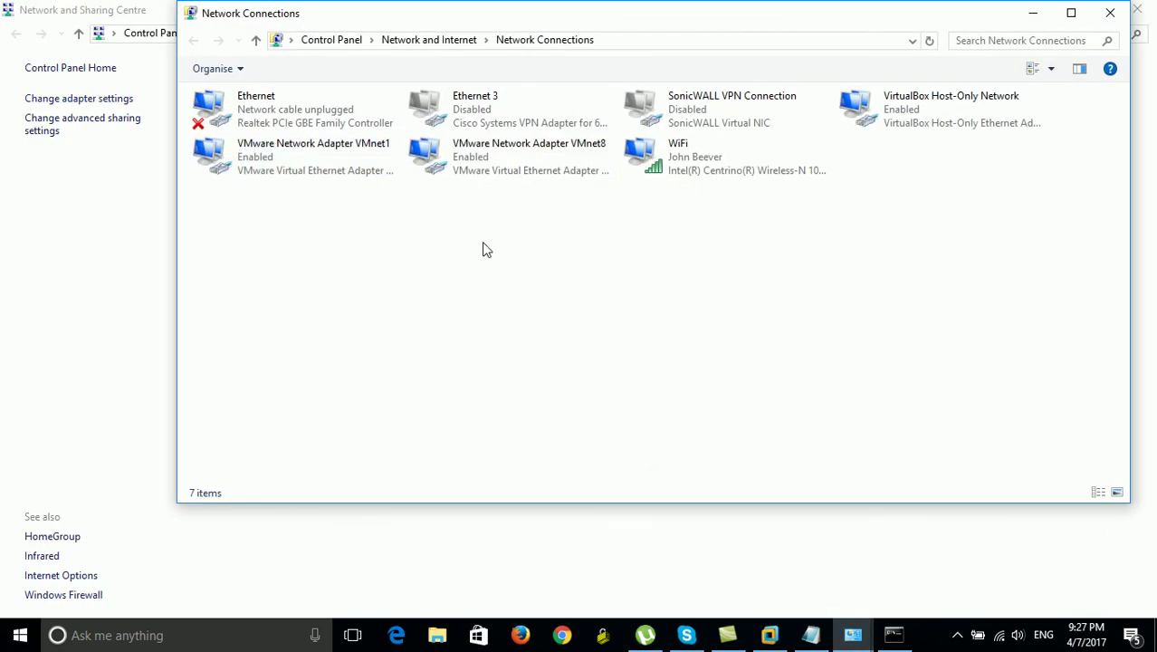
left_click(354, 145)
right_click(354, 144)
left_click(399, 175)
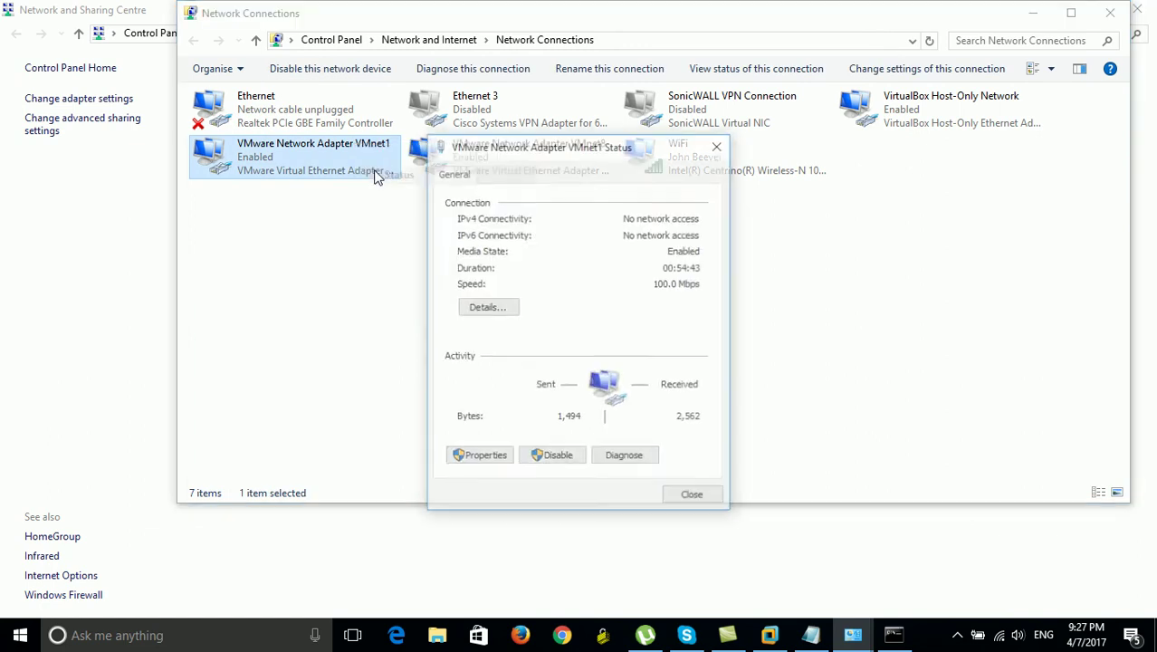
left_click(480, 308)
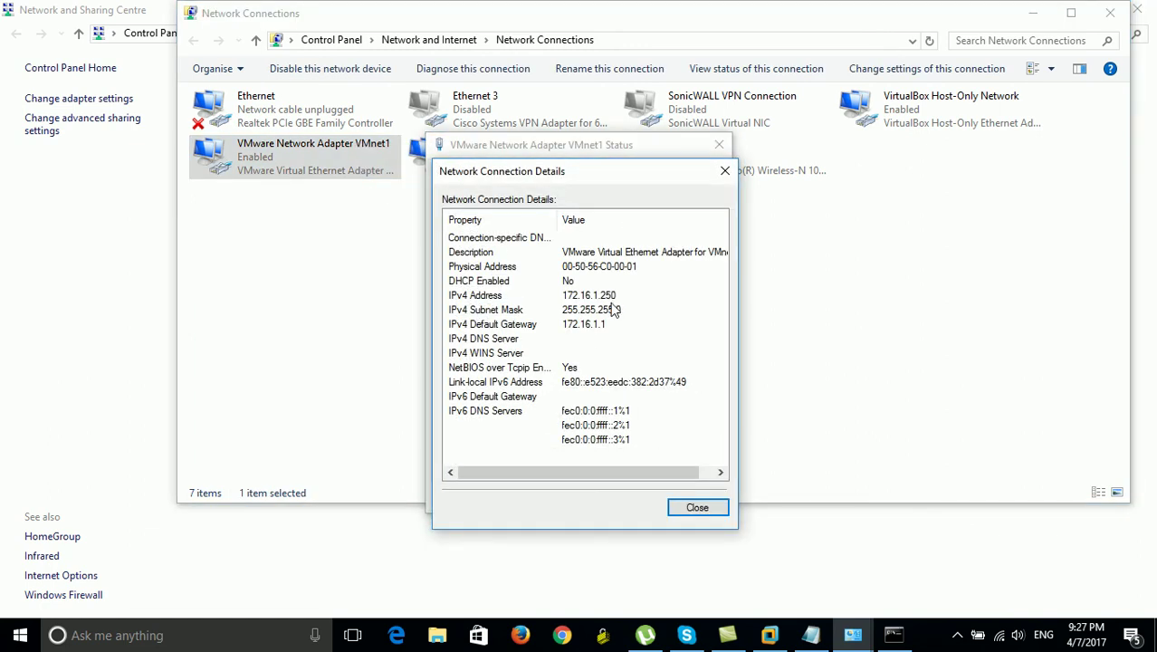
left_click(726, 174)
left_click(719, 145)
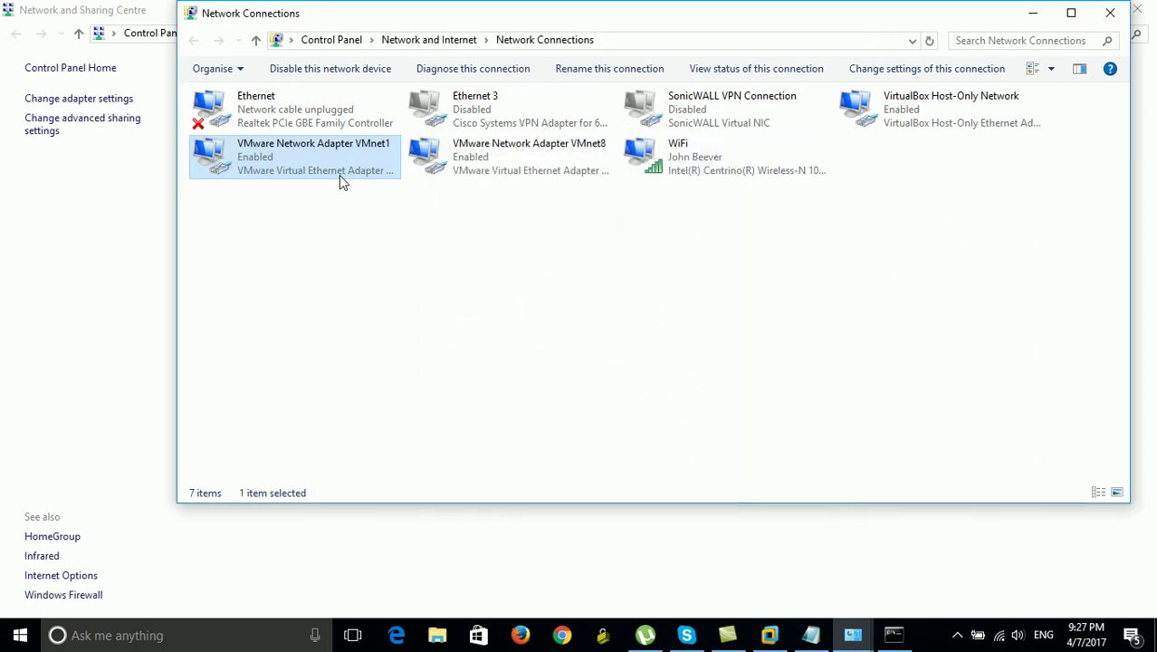
- Set VMware Network Adapter VMnet1 to obtain its IPv4 and DNS server addresses automatically, and save the adapter properties
right_click(337, 161)
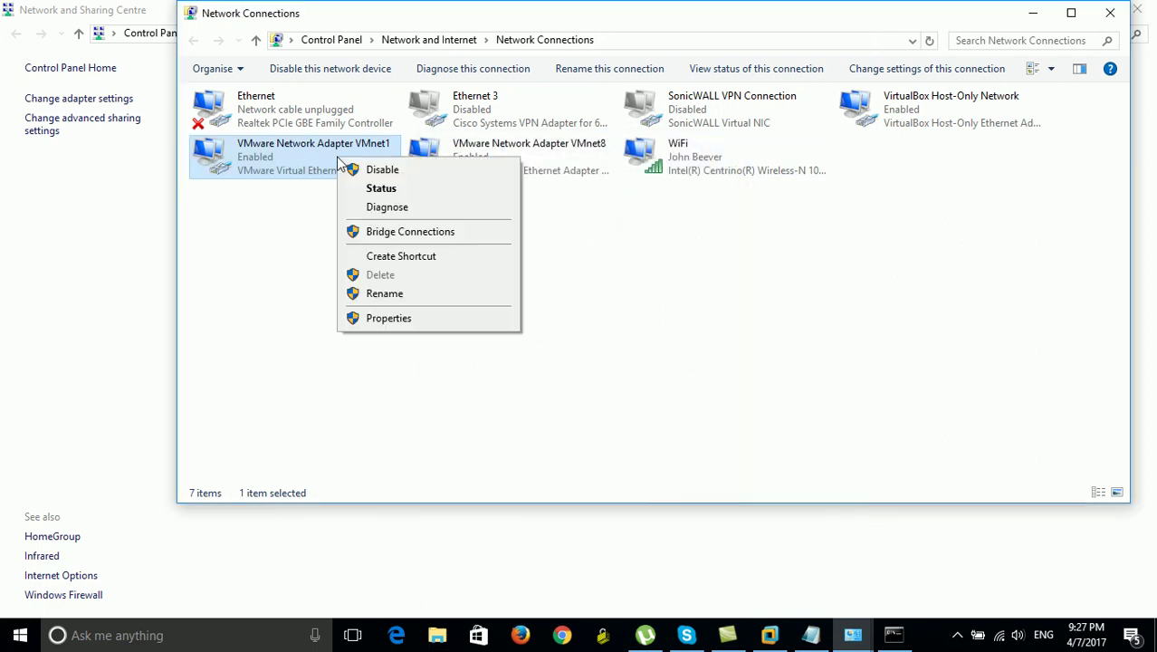
left_click(447, 322)
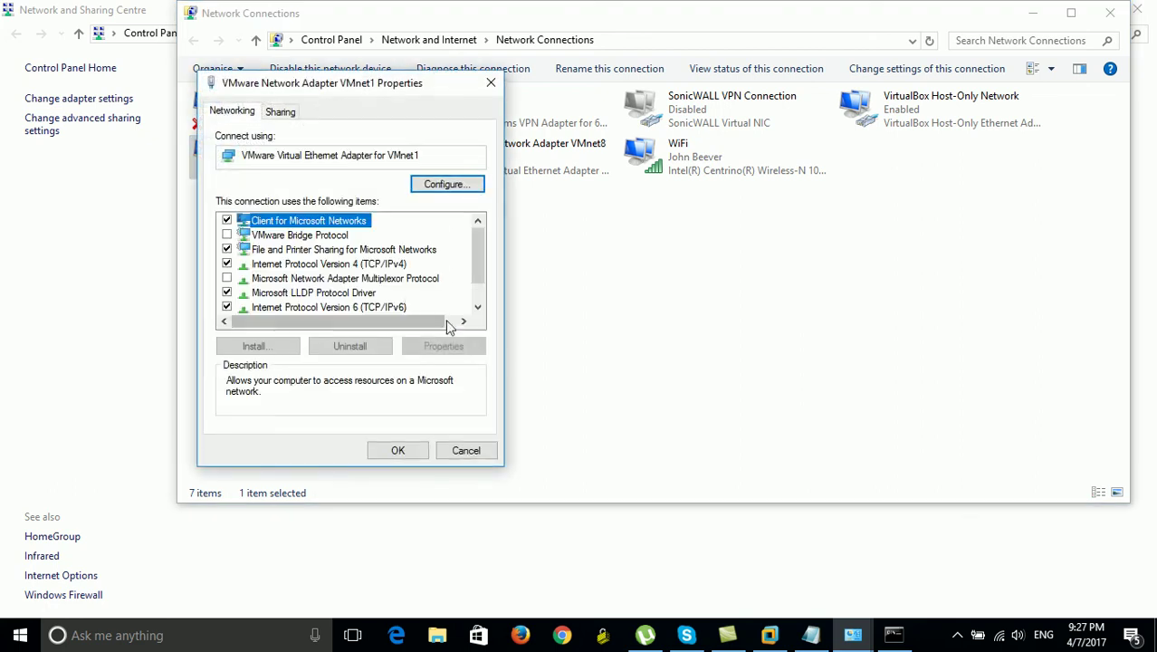
left_click(391, 265)
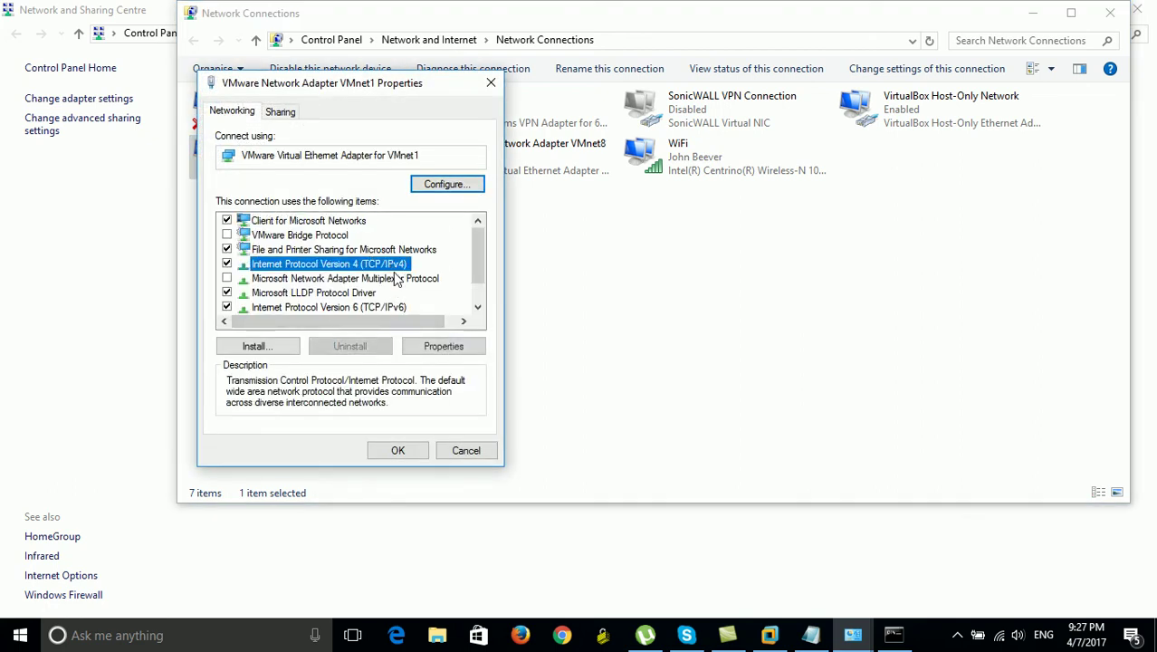
left_click(444, 347)
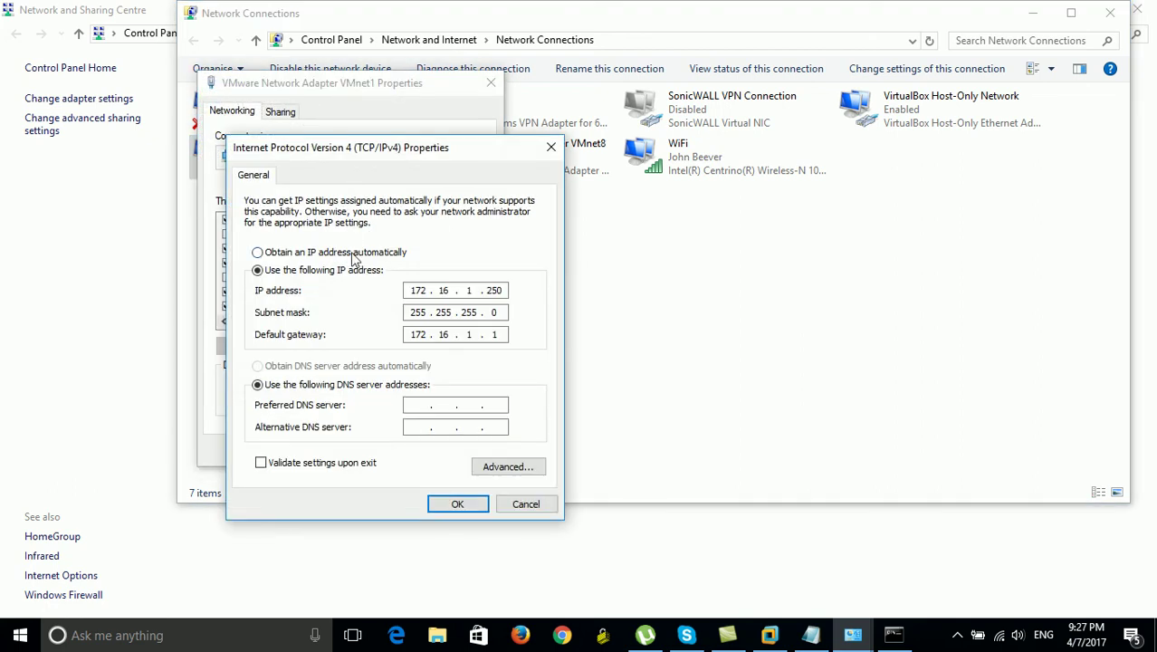
left_click(352, 256)
left_click(391, 367)
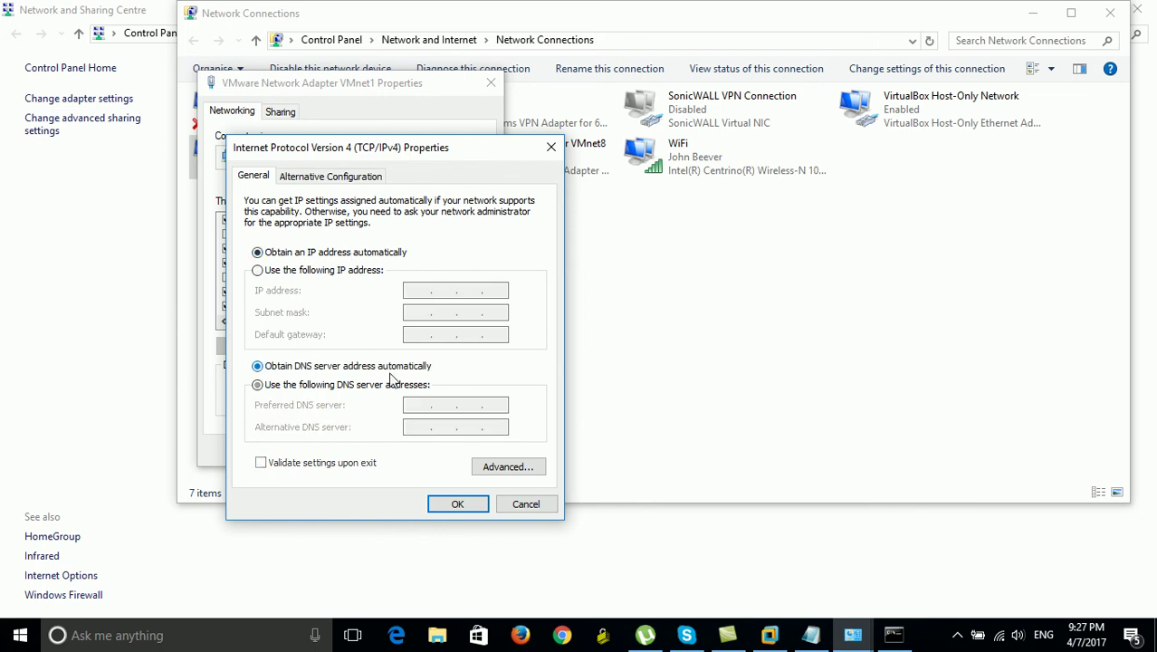
left_click(459, 507)
left_click(402, 453)
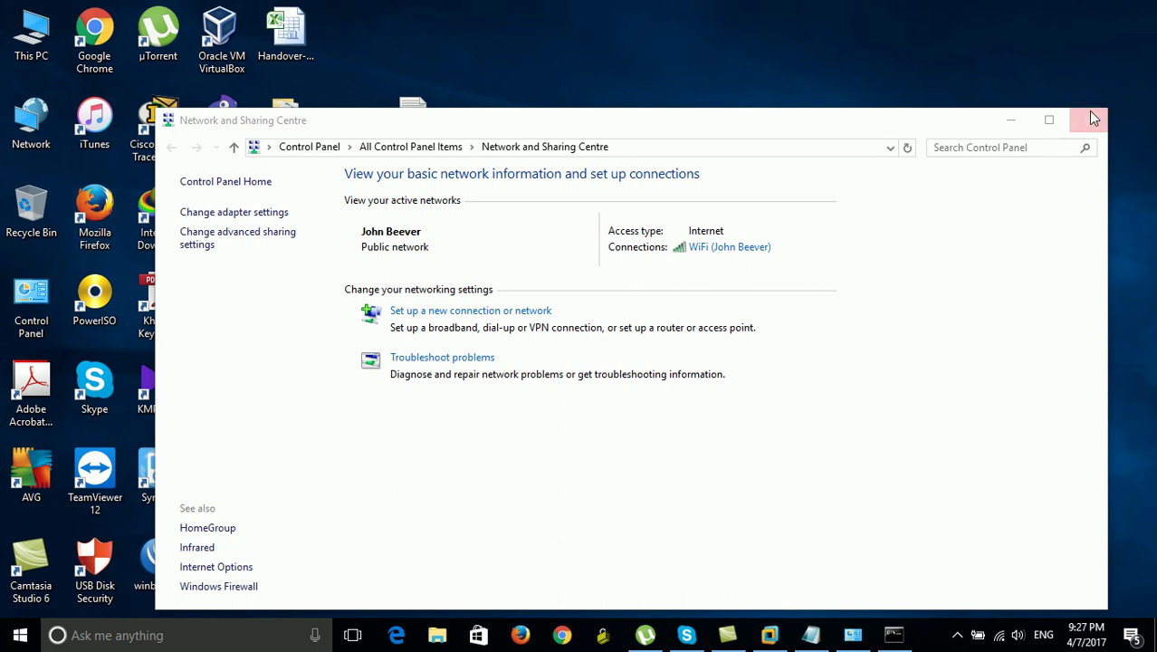
- Close Network and Sharing Centre, and resume the paused output of the running ping to check for replies from 172.16.1.1
left_click(1091, 119)
left_click(851, 634)
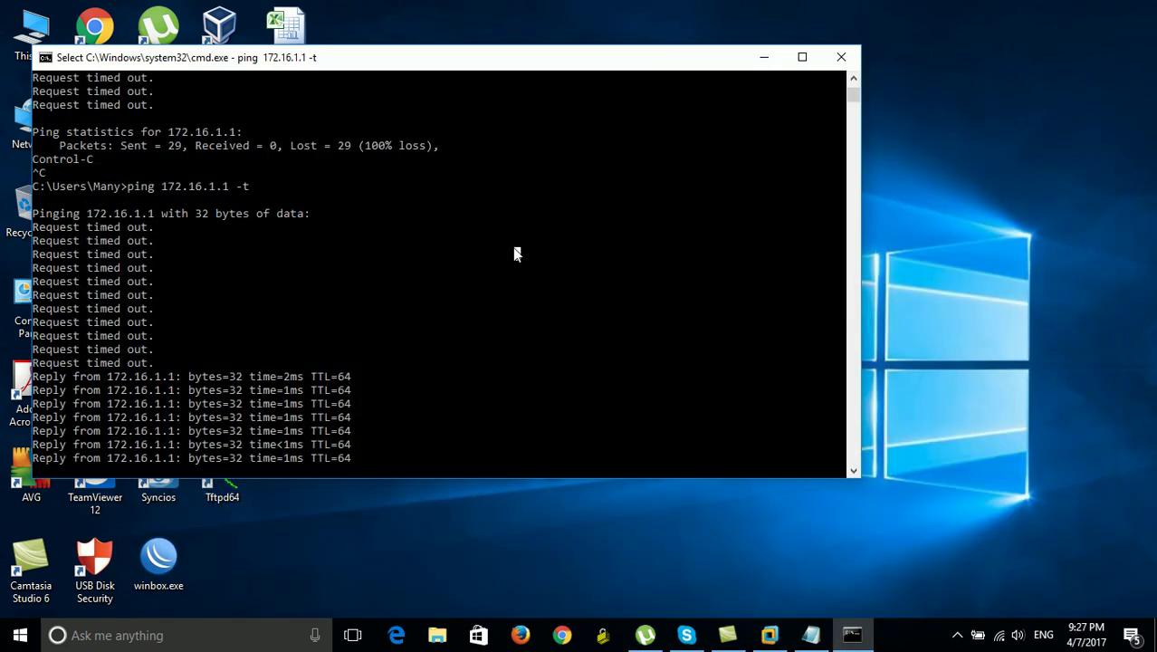
right_click(513, 247)
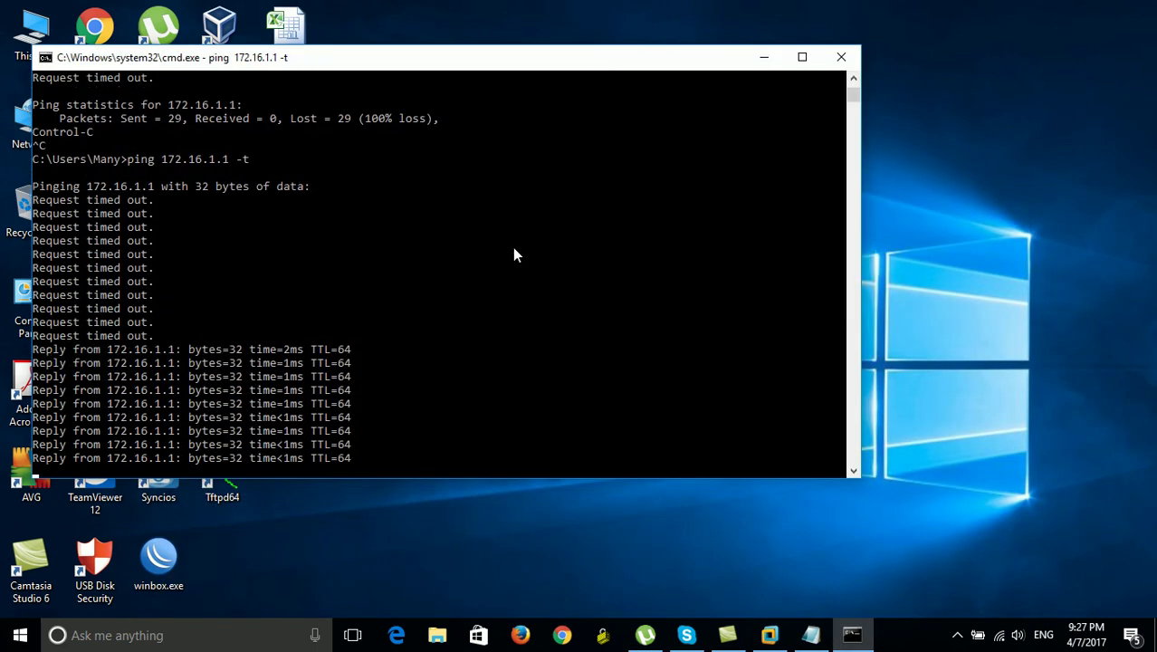
left_click(522, 244)
right_click(523, 244)
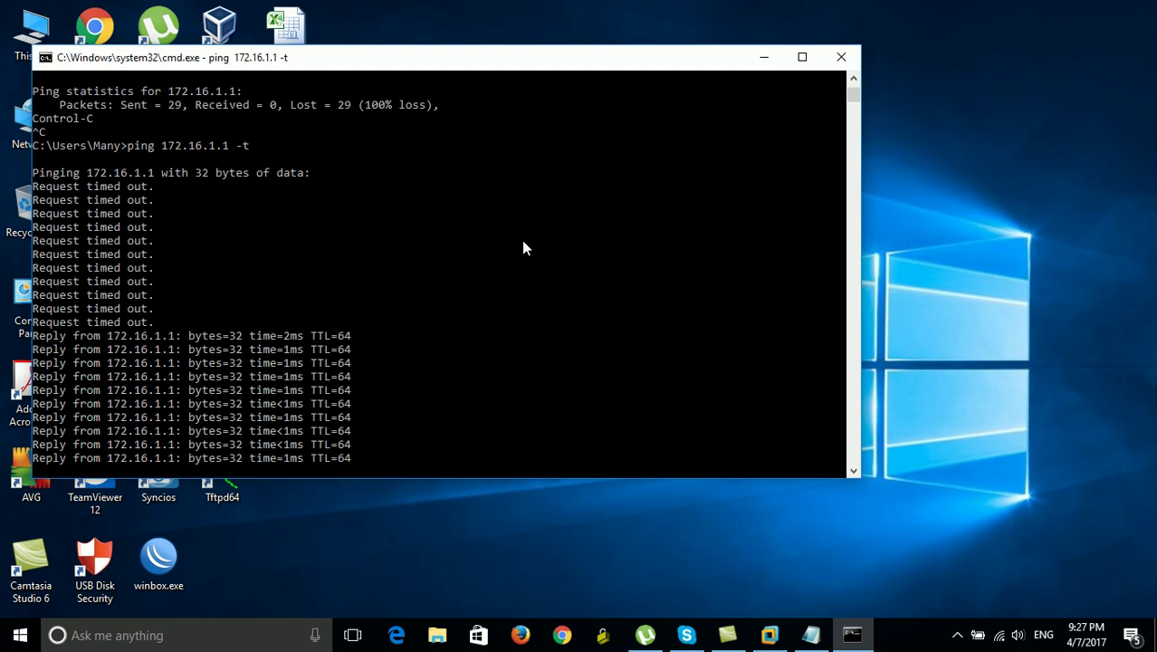
left_click(552, 254)
right_click(552, 255)
left_click(553, 255)
right_click(553, 256)
- Stop the running ping and restart it as the continuous ping 172.16.1.1 -t
key("ctrl+c")
key("Up")
key("Return")
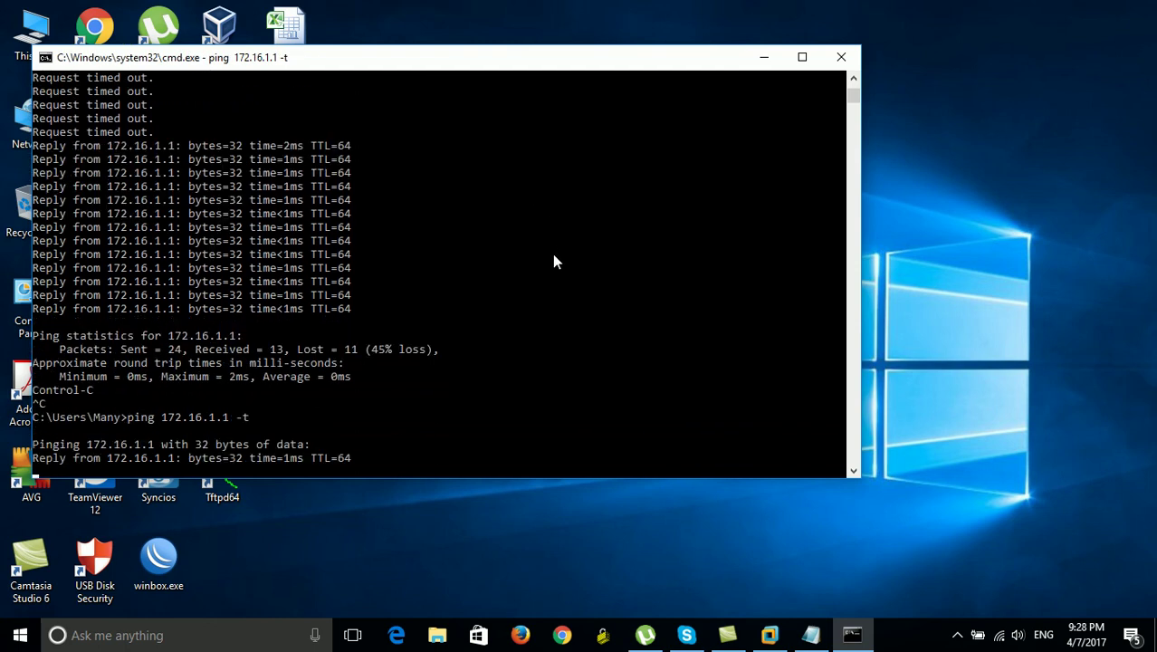
- Stop the continuous ping, run ping 172.16.1.1 without the -t option, and close Command Prompt
key("ctrl+c")
key("Up")
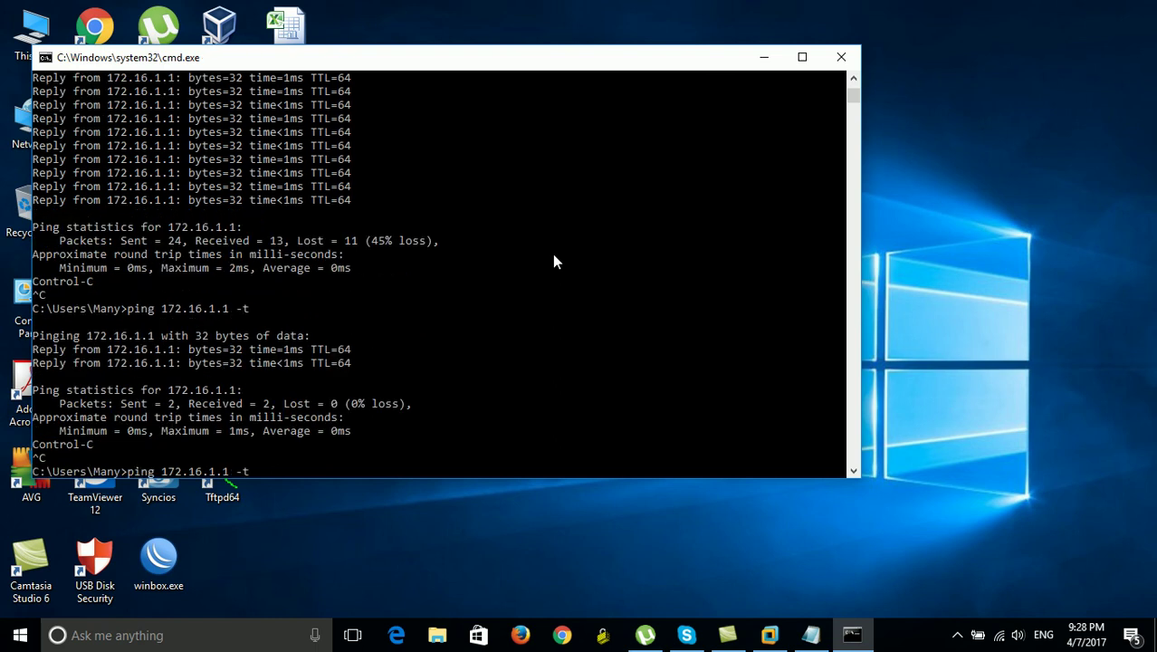
key("Return")
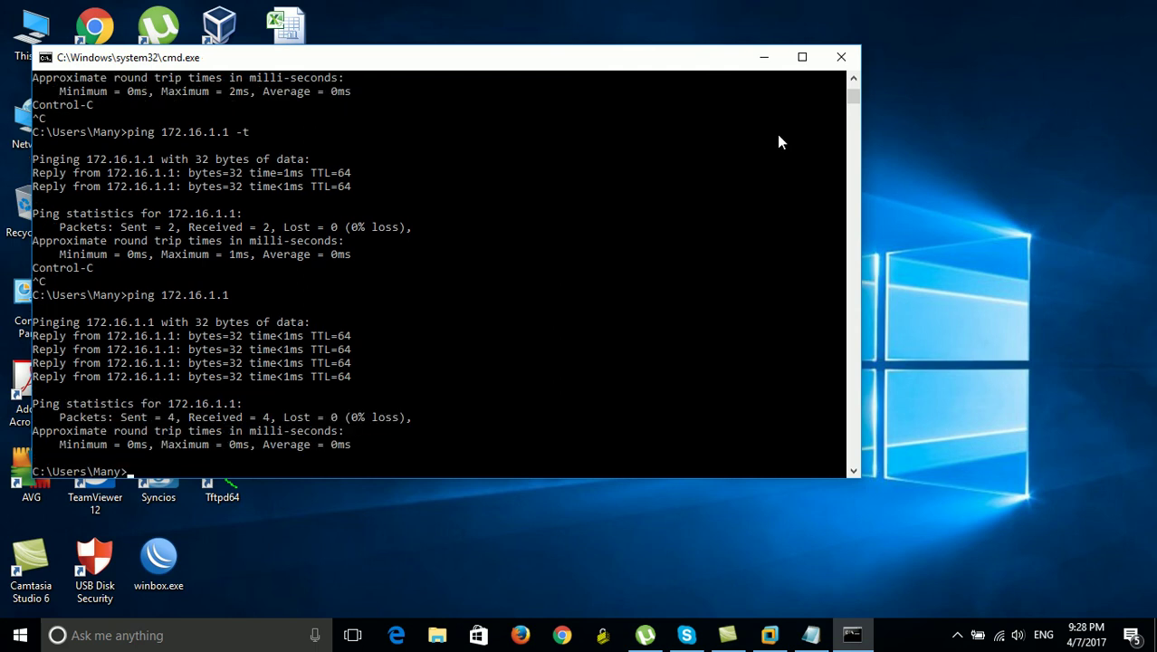
left_click(841, 58)
right_click(655, 105)
left_click(690, 148)
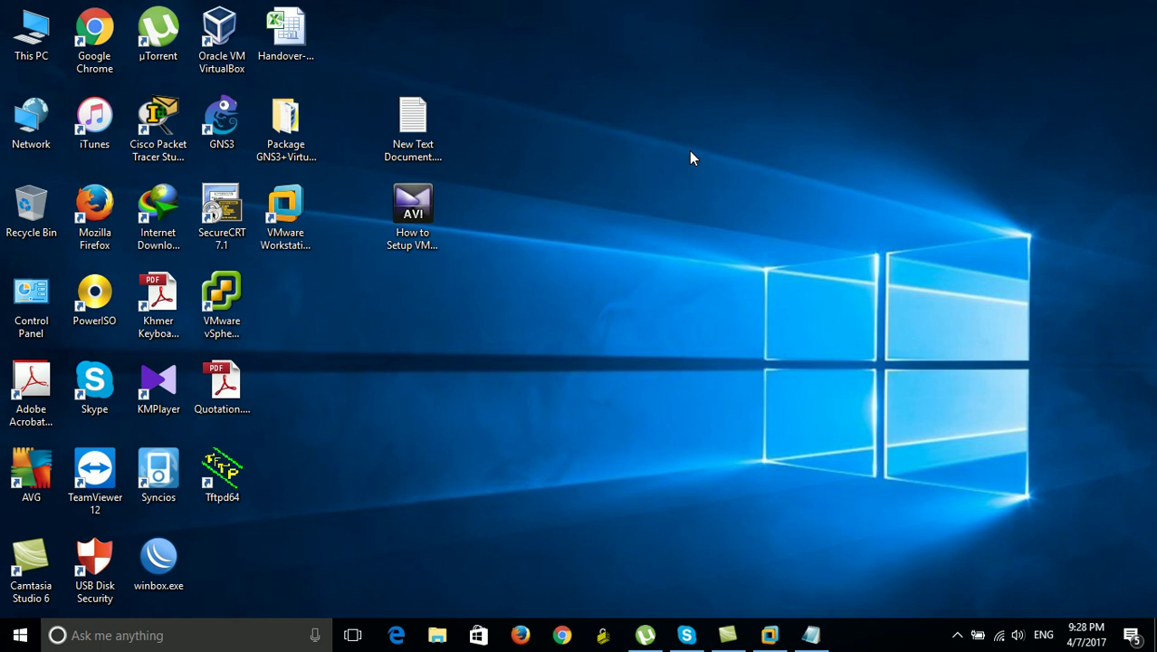
- Switch to VMware Workstation, wake the ESXi 6 console to review its static management address, and minimize the window
left_click(771, 636)
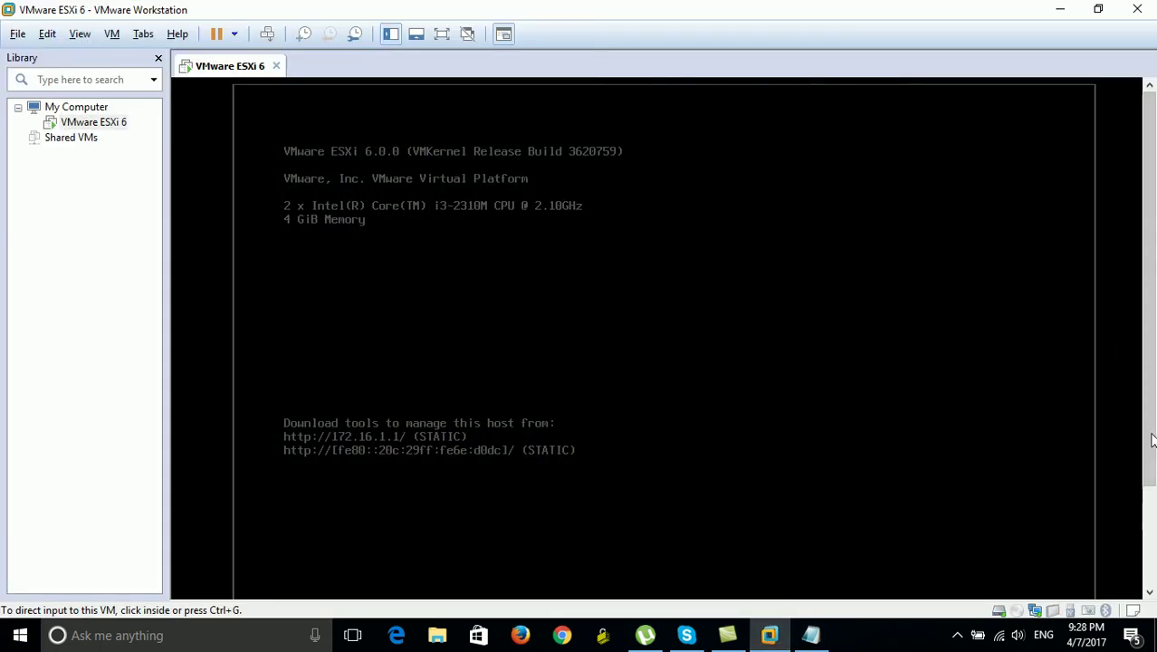
left_click(1150, 495)
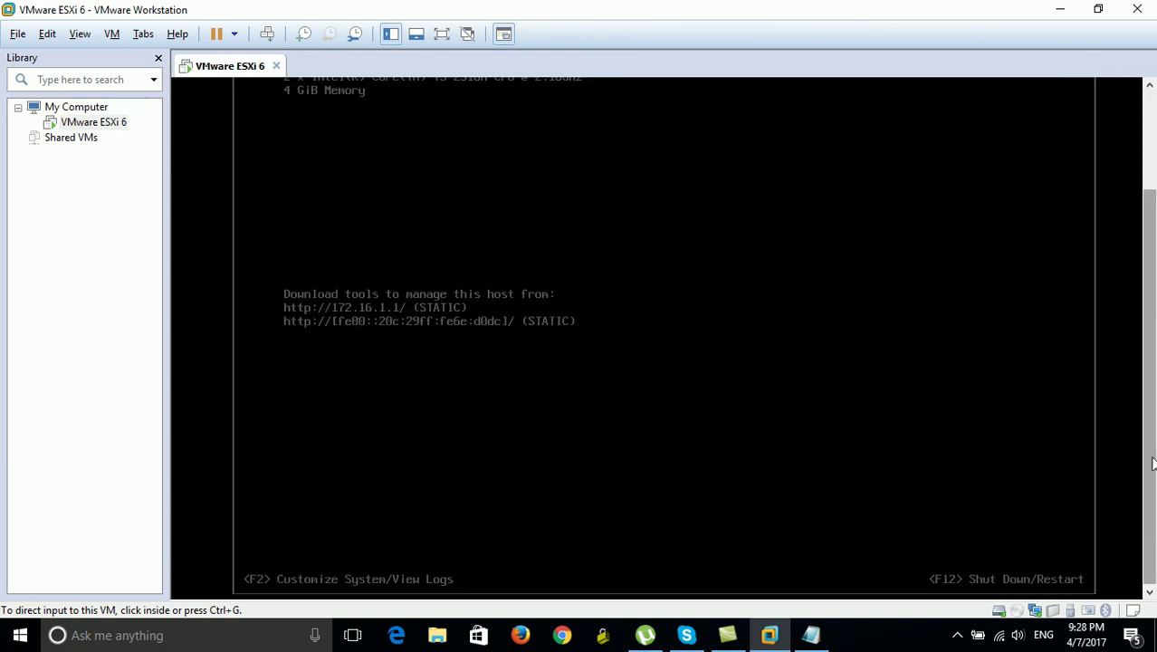
left_click(1151, 125)
left_click(718, 242)
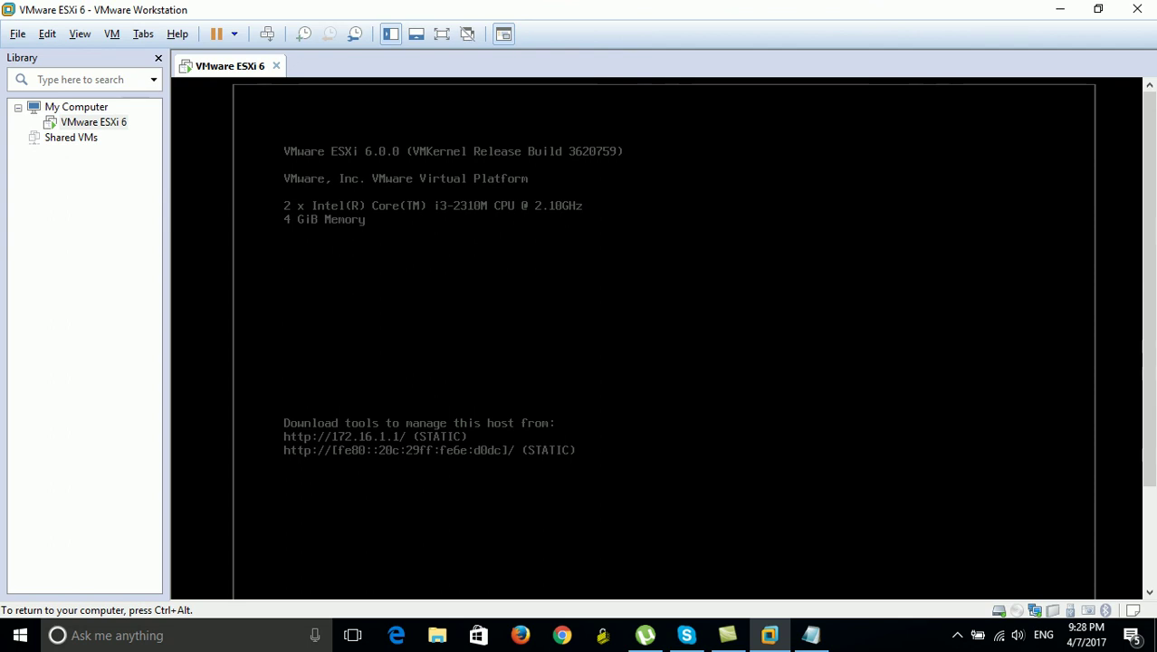
key("ctrl+alt")
left_click(720, 243)
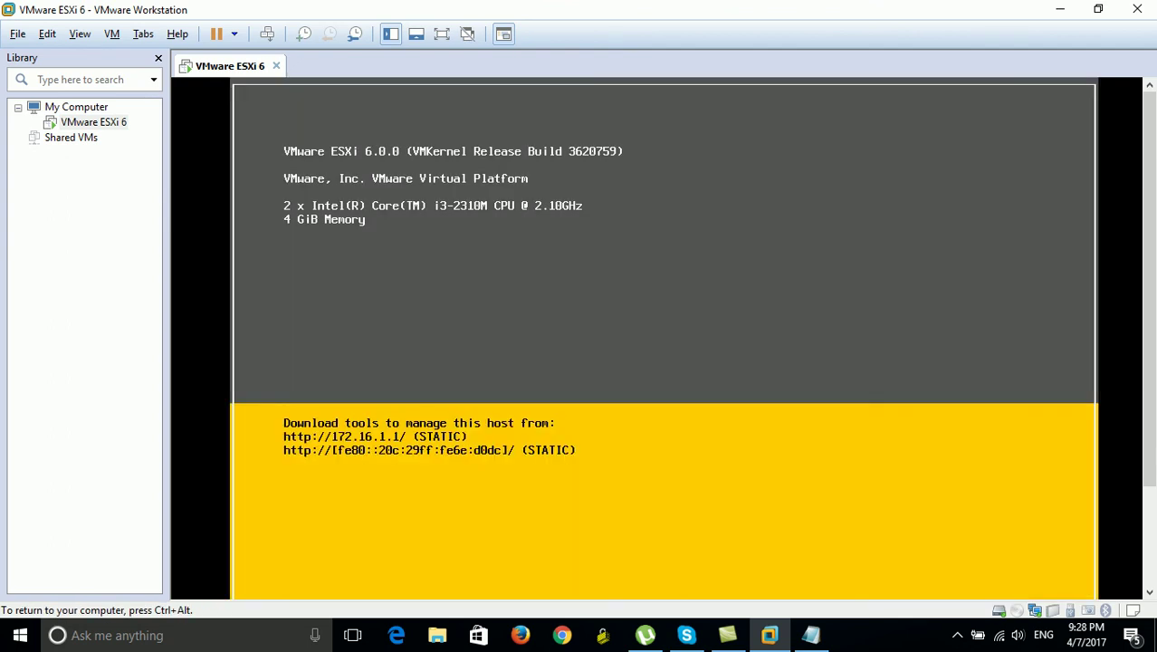
key("ctrl+alt")
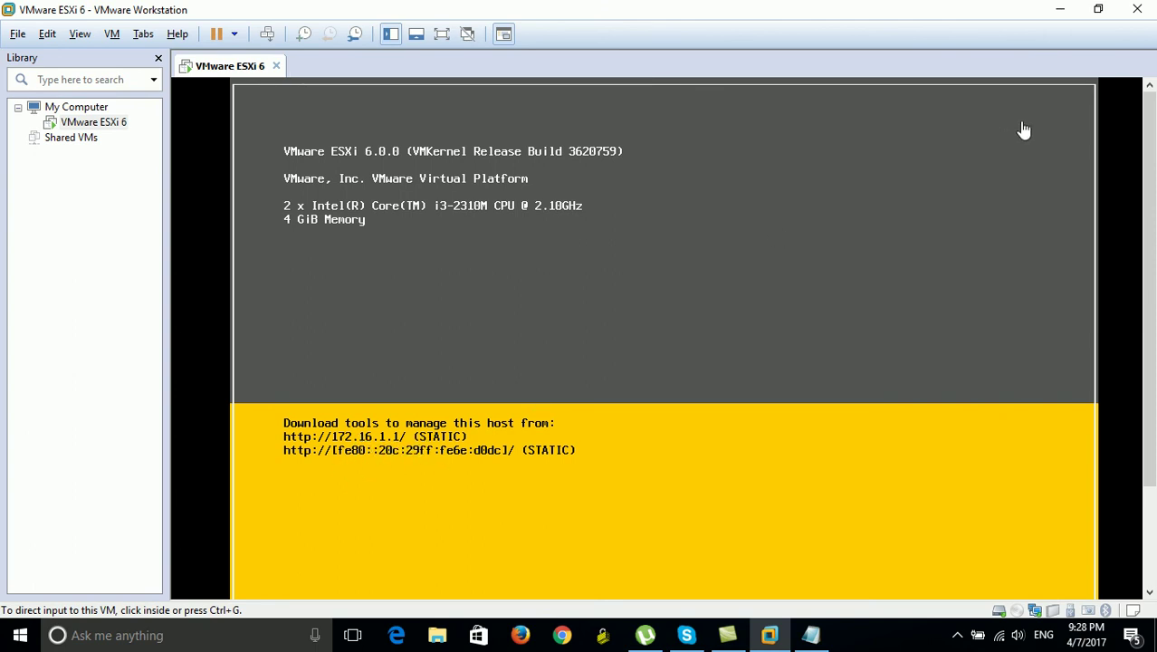
left_click(1060, 9)
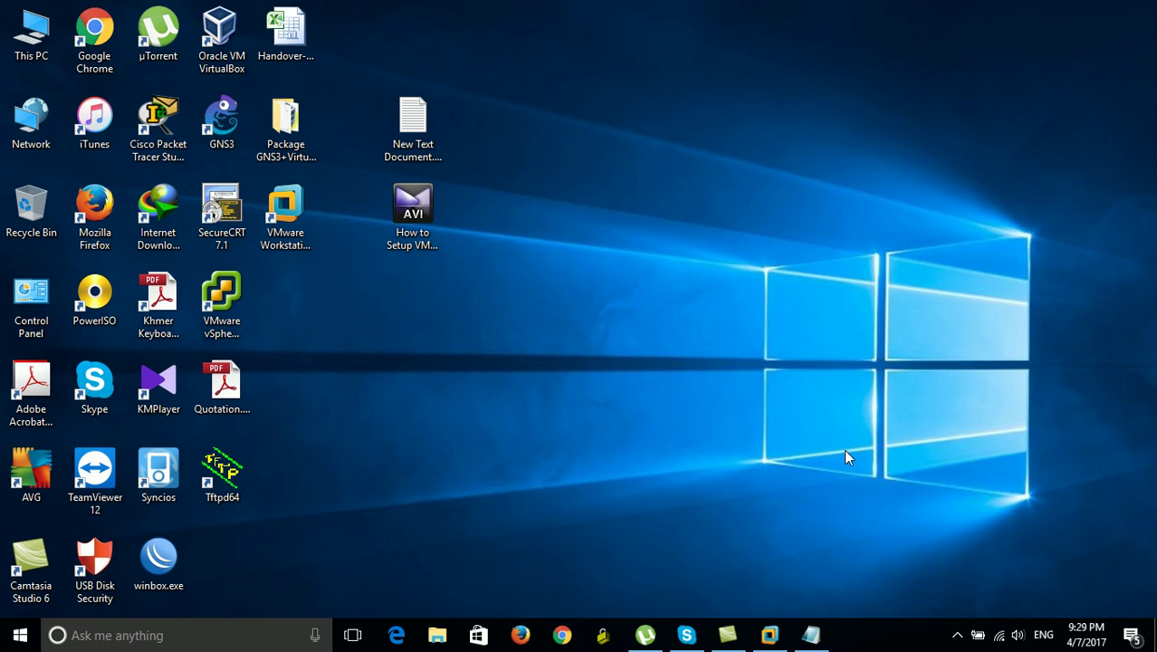
left_click(956, 635)
left_click(941, 568)
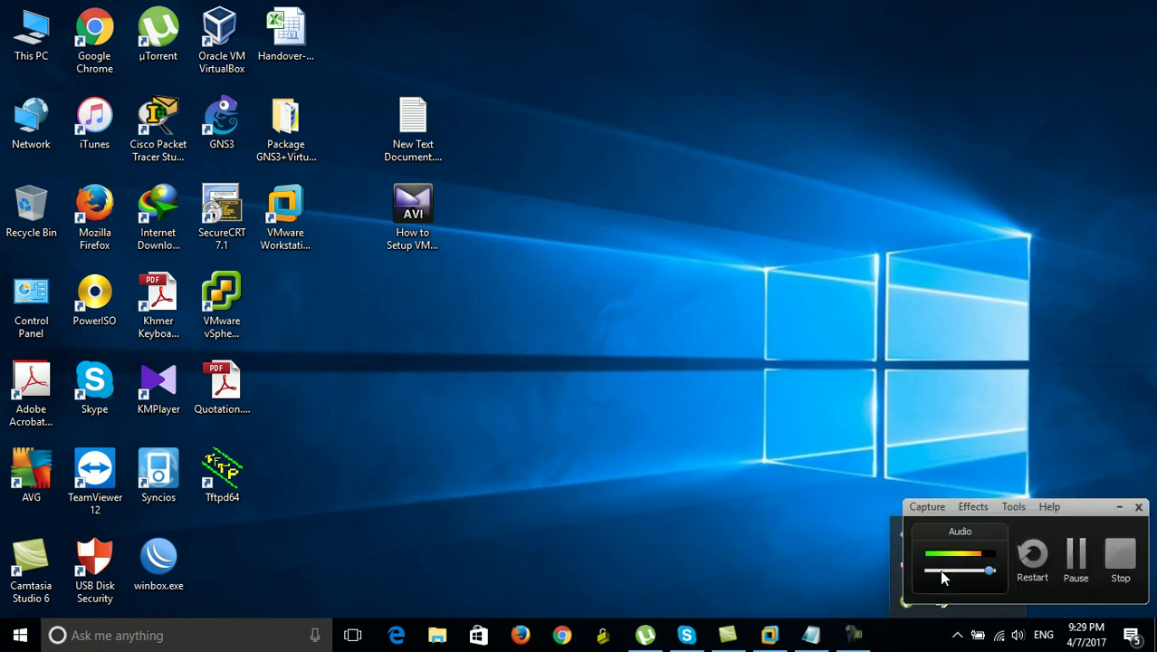